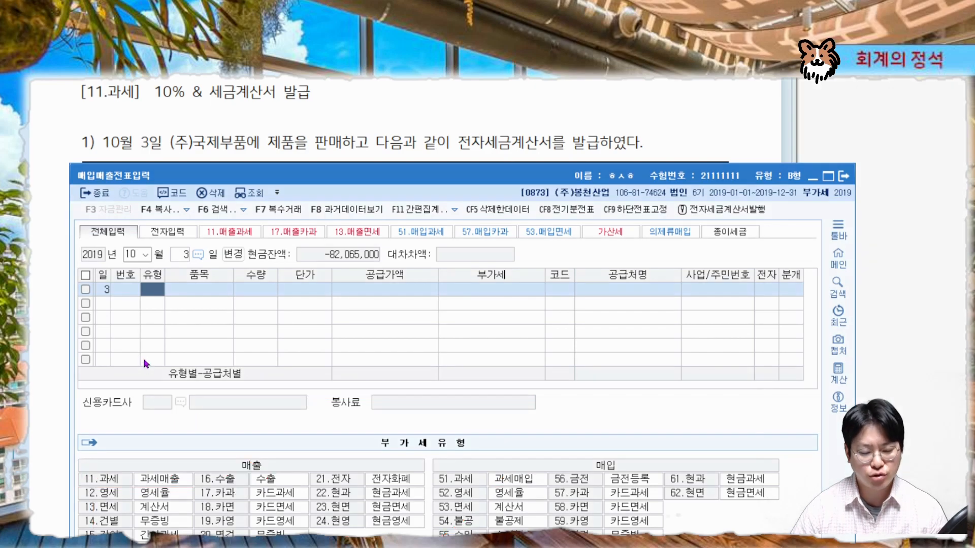
Set the transaction type to 11 (과세) for the sales entry dated October 3
{"action": "type", "text": "11"}
{"action": "key", "text": "Return"}
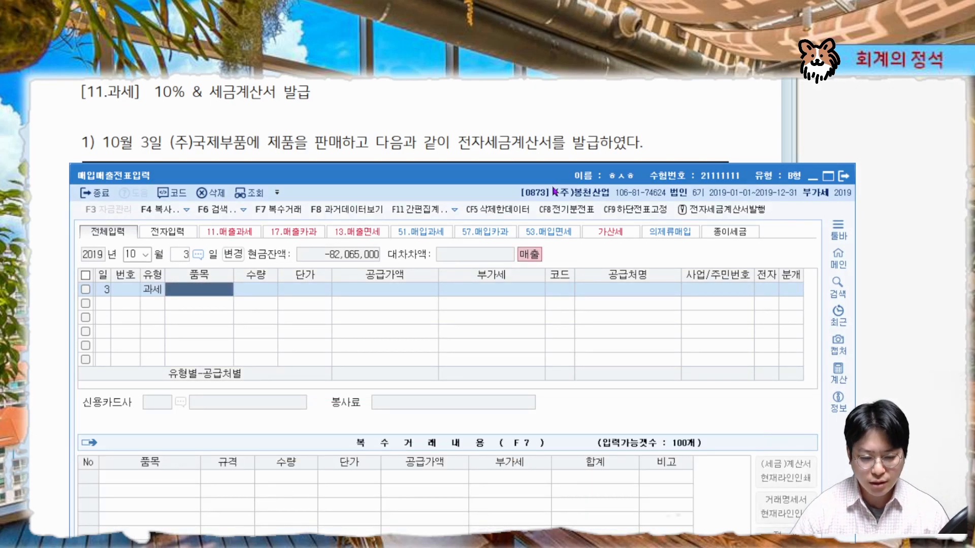
{"action": "left_click_drag", "start_coordinate": [553, 175], "coordinate": [515, 428]}
{"action": "left_click", "coordinate": [564, 119]}
{"action": "scroll", "coordinate": [564, 118], "scroll_direction": "down", "scroll_amount": 3}
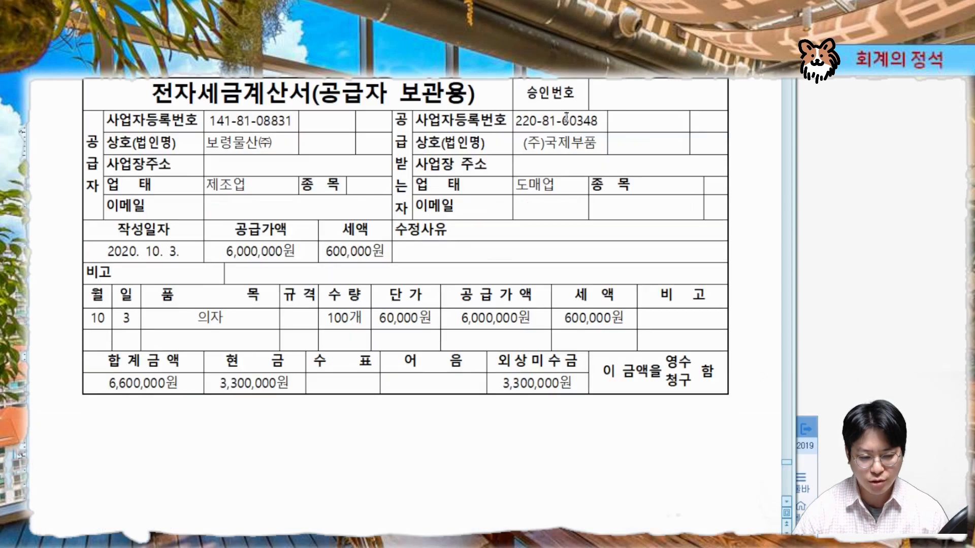
{"action": "left_click", "coordinate": [804, 465]}
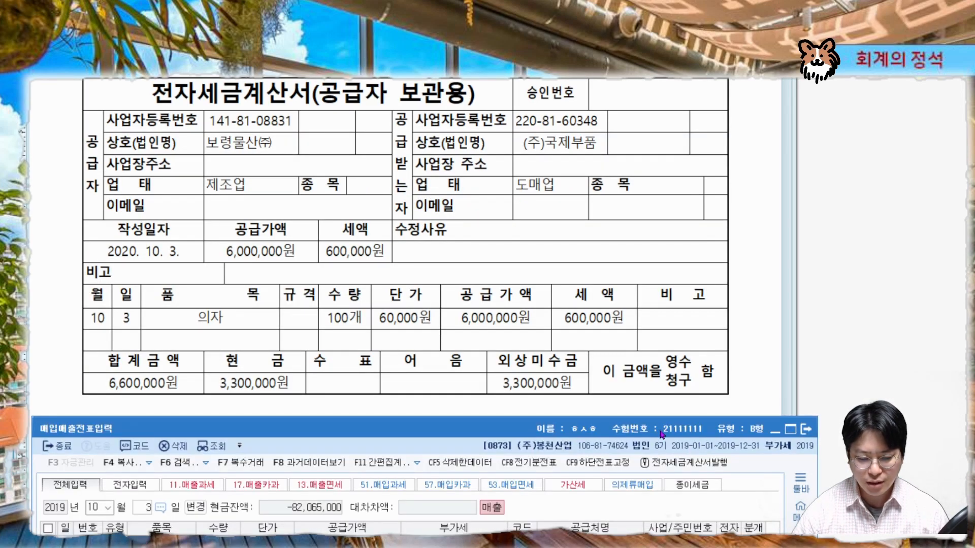
{"action": "left_click_drag", "start_coordinate": [662, 434], "coordinate": [664, 354]}
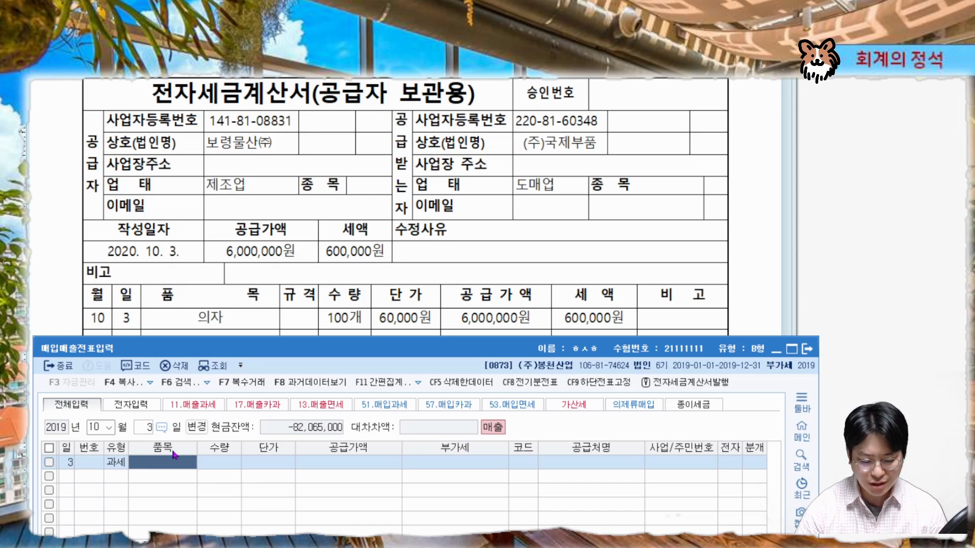
Enter item 의자 with quantity 100 and unit price 60,000, accepting the supply value and VAT
{"action": "left_click", "coordinate": [174, 455]}
{"action": "type", "text": "의자"}
{"action": "key", "text": "Return"}
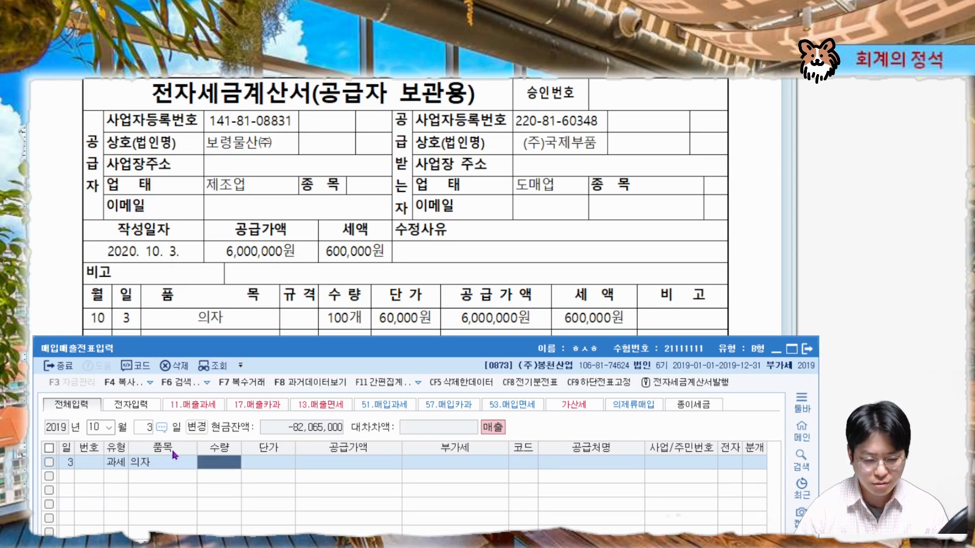
{"action": "type", "text": "100"}
{"action": "key", "text": "Return"}
{"action": "type", "text": "6"}
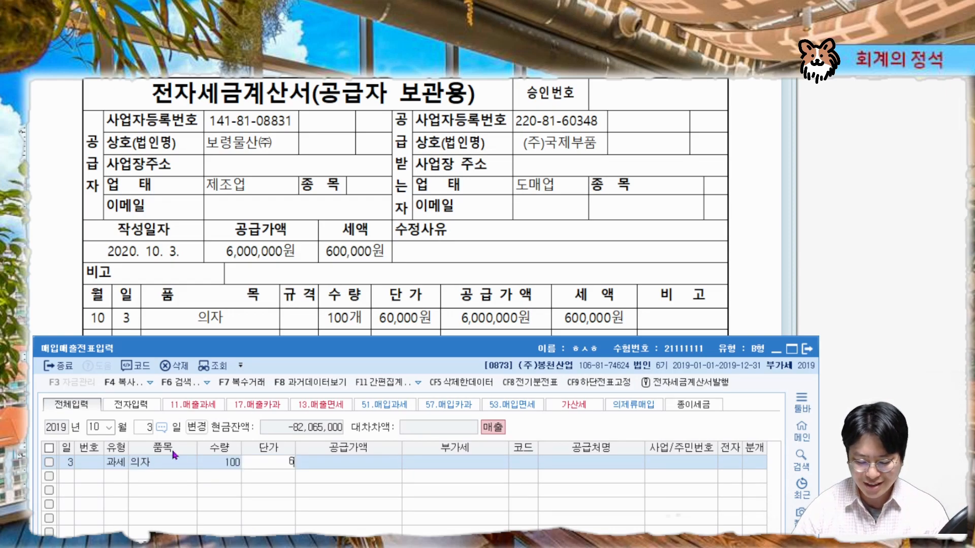
{"action": "key", "text": "Return"}
{"action": "key", "text": "Return"}
{"action": "key", "text": "Return"}
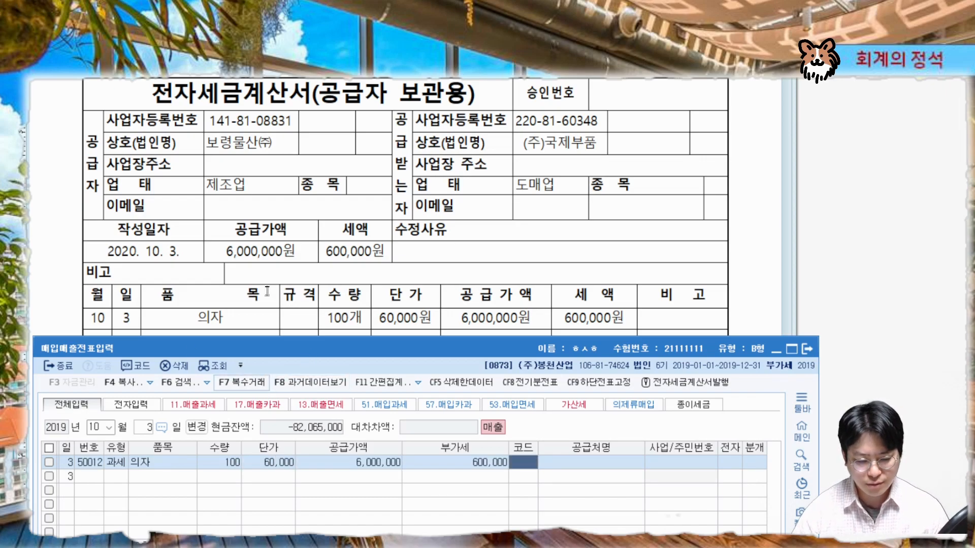
Search for 국제 and pick (주)국제부품 as the customer
{"action": "mouse_move", "coordinate": [617, 147]}
{"action": "left_mouse_down"}
{"action": "mouse_move", "coordinate": [515, 155]}
{"action": "mouse_move", "coordinate": [616, 151]}
{"action": "mouse_move", "coordinate": [600, 136]}
{"action": "mouse_move", "coordinate": [558, 163]}
{"action": "left_mouse_up"}
{"action": "key", "text": "Escape"}
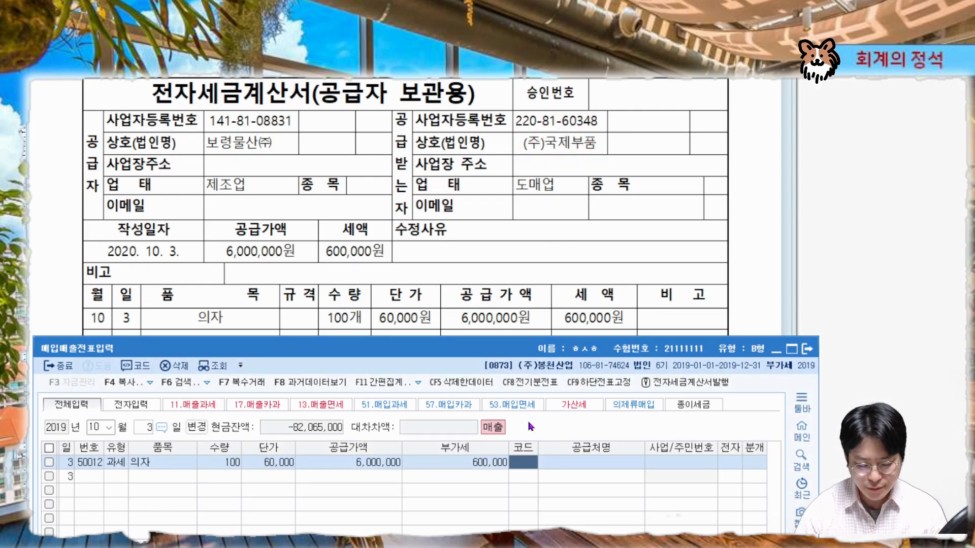
{"action": "type", "text": "국제"}
{"action": "key", "text": "Return"}
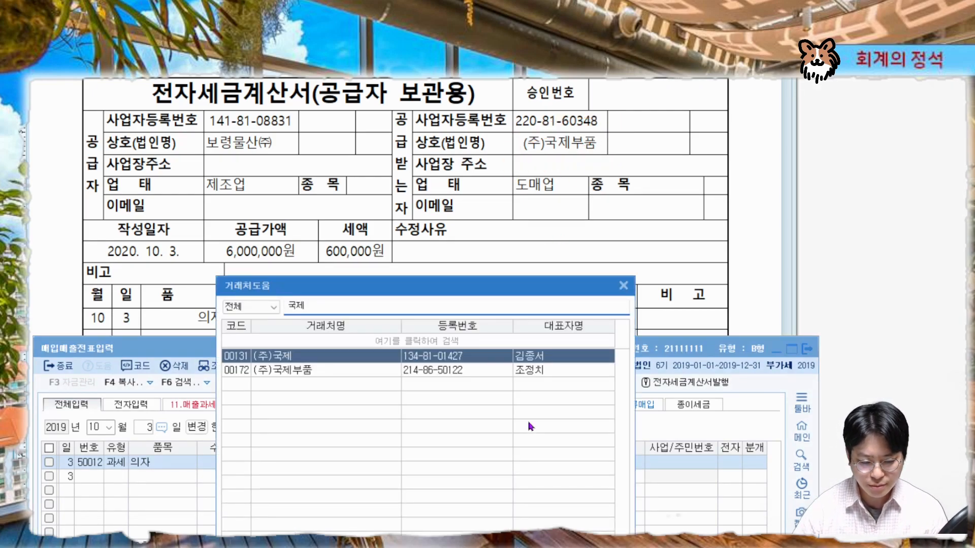
{"action": "key", "text": "Down"}
{"action": "key", "text": "Return"}
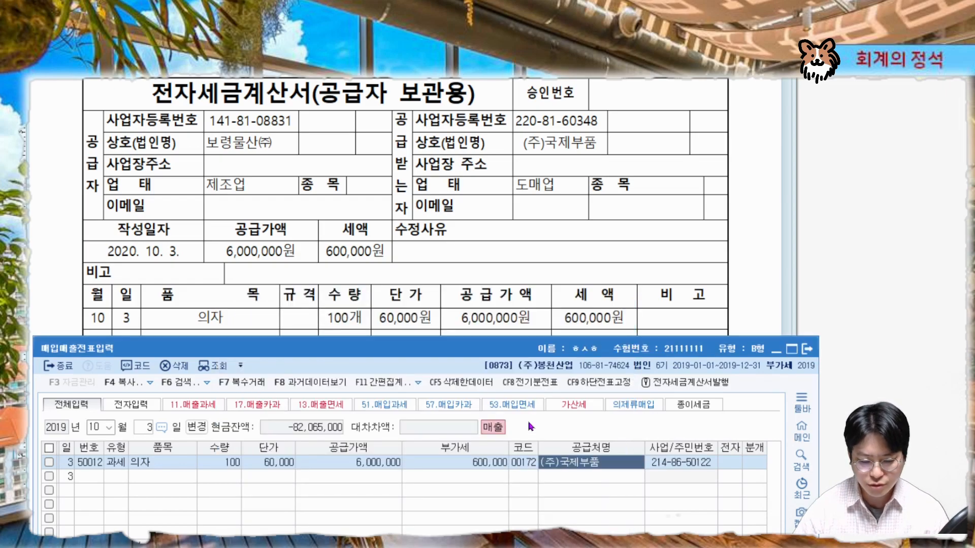
{"action": "key", "text": "Return"}
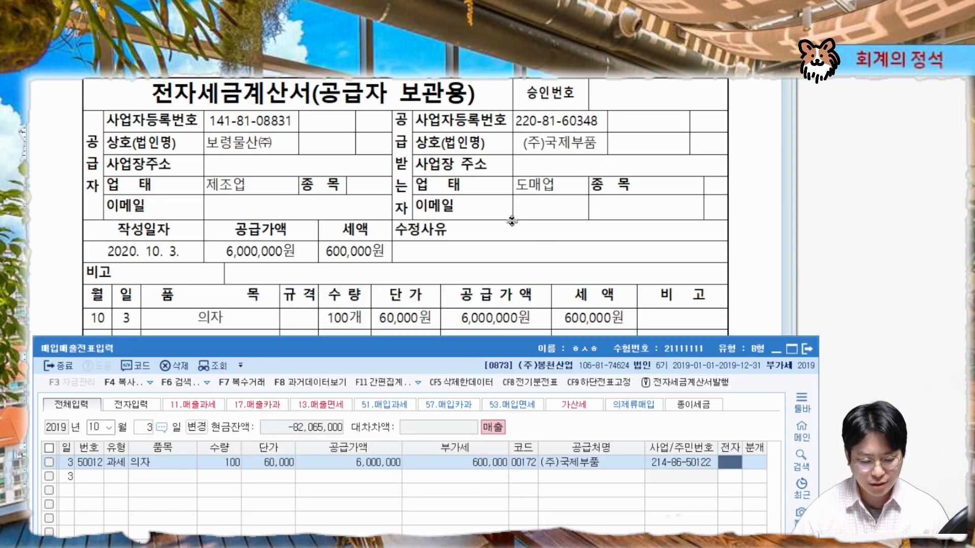
Mark the invoice as electronic (여)
{"action": "mouse_move", "coordinate": [195, 96]}
{"action": "left_mouse_down"}
{"action": "mouse_move", "coordinate": [161, 107]}
{"action": "mouse_move", "coordinate": [185, 91]}
{"action": "mouse_move", "coordinate": [204, 108]}
{"action": "left_mouse_up"}
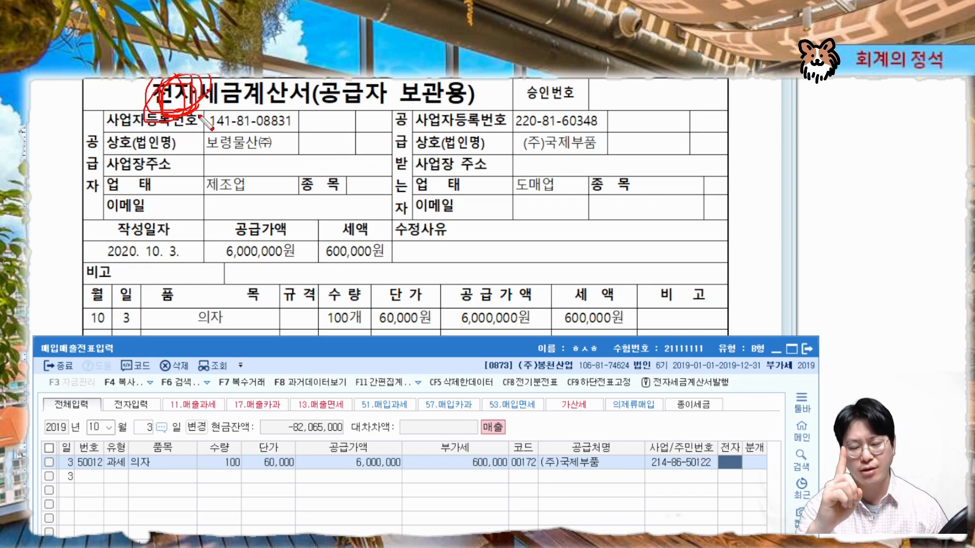
{"action": "key", "text": "Escape"}
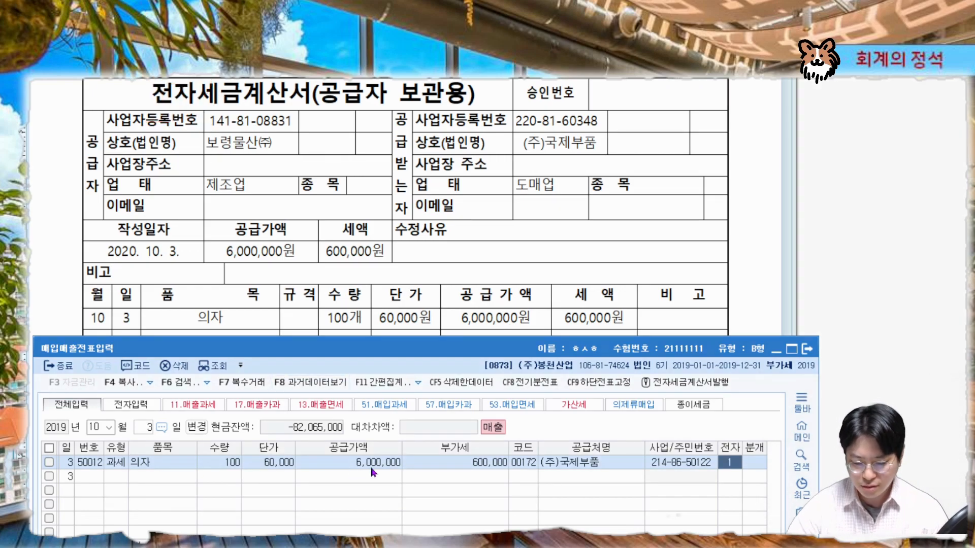
{"action": "key", "text": "Return"}
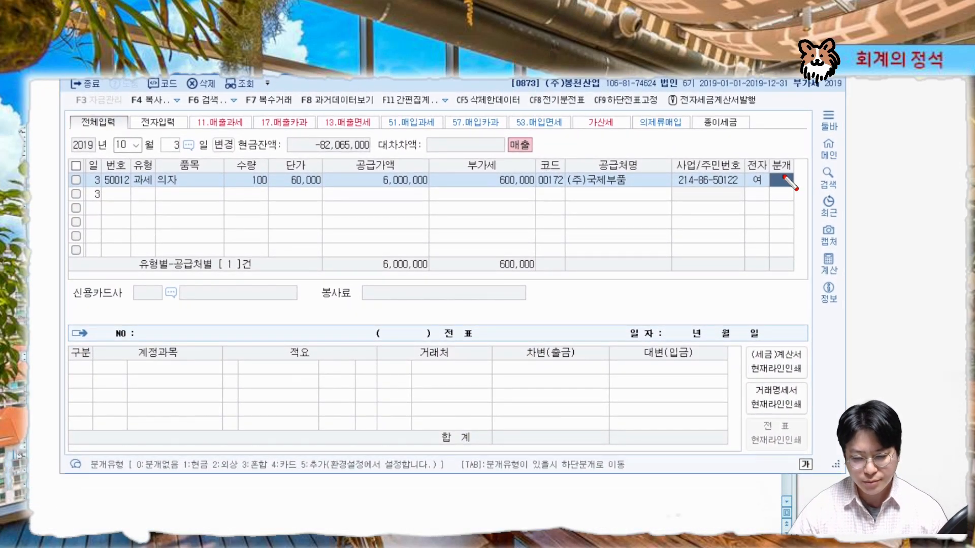
Set the journal type to 3 (혼합)
{"action": "mouse_move", "coordinate": [782, 197]}
{"action": "left_mouse_down"}
{"action": "mouse_move", "coordinate": [806, 162]}
{"action": "mouse_move", "coordinate": [767, 182]}
{"action": "mouse_move", "coordinate": [773, 173]}
{"action": "mouse_move", "coordinate": [794, 214]}
{"action": "mouse_move", "coordinate": [777, 172]}
{"action": "mouse_move", "coordinate": [792, 193]}
{"action": "left_mouse_up"}
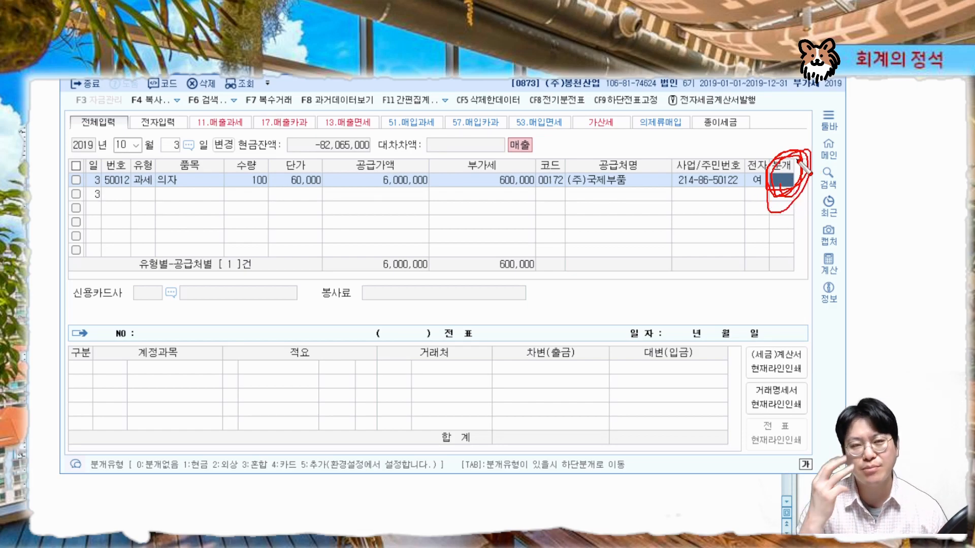
{"action": "key", "text": "Escape"}
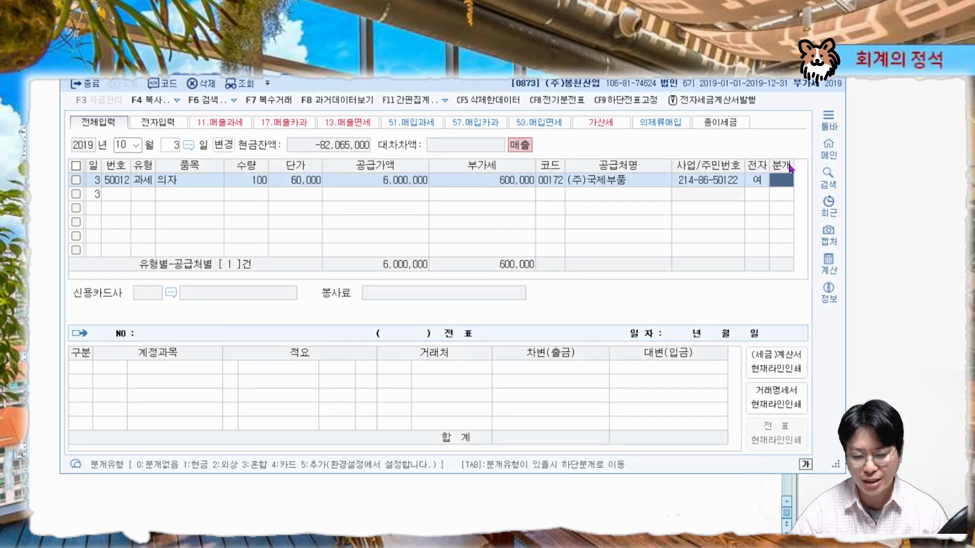
{"action": "key", "text": "3"}
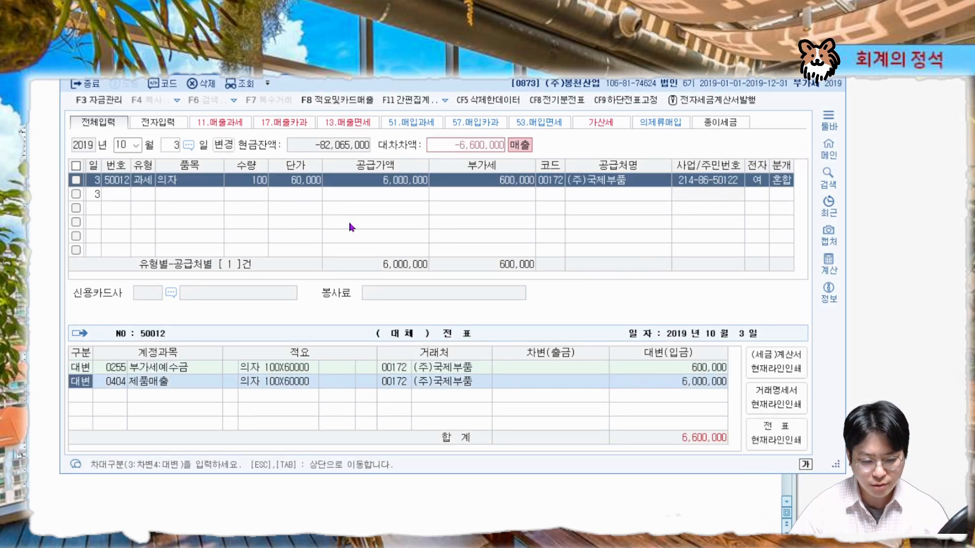
Compare the invoice's payment amounts with the generated credit lines of the journal entry
{"action": "left_click_drag", "start_coordinate": [439, 69], "coordinate": [438, 350]}
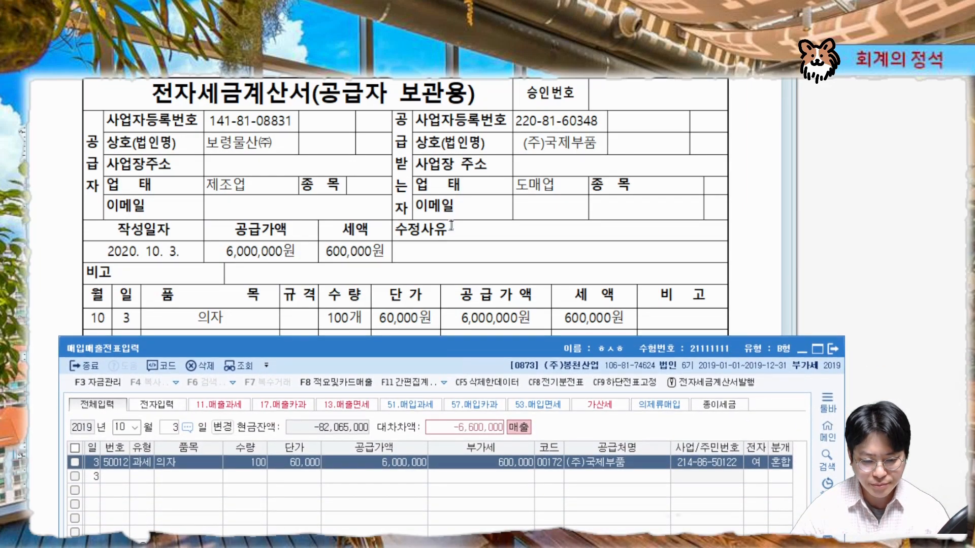
{"action": "left_click", "coordinate": [451, 225]}
{"action": "scroll", "coordinate": [466, 231], "scroll_direction": "up", "scroll_amount": 2}
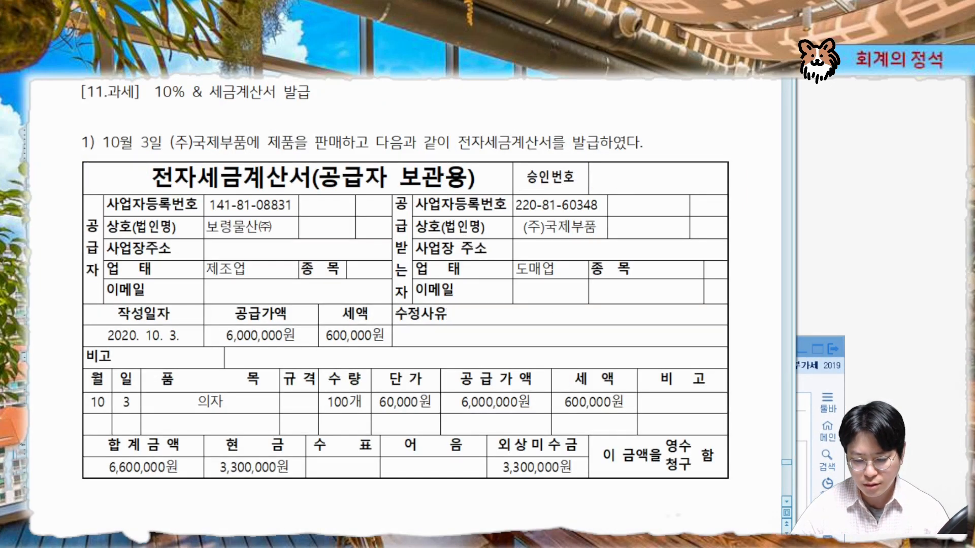
{"action": "key", "text": "alt+Tab"}
{"action": "left_click_drag", "start_coordinate": [451, 349], "coordinate": [439, 172]}
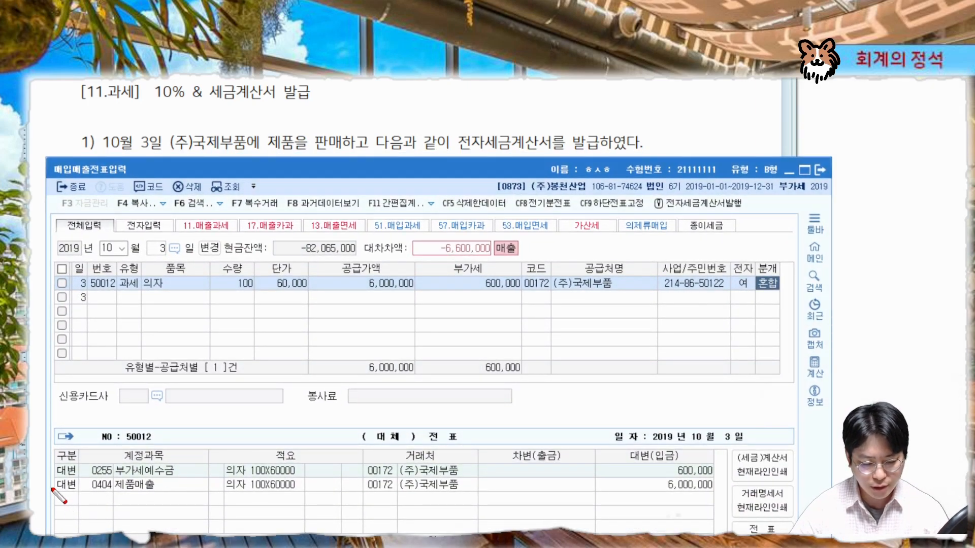
{"action": "mouse_move", "coordinate": [53, 498]}
{"action": "left_mouse_down"}
{"action": "mouse_move", "coordinate": [712, 498]}
{"action": "mouse_move", "coordinate": [676, 495]}
{"action": "mouse_move", "coordinate": [720, 487]}
{"action": "mouse_move", "coordinate": [708, 497]}
{"action": "left_mouse_up"}
{"action": "left_click_drag", "start_coordinate": [51, 478], "coordinate": [716, 482]}
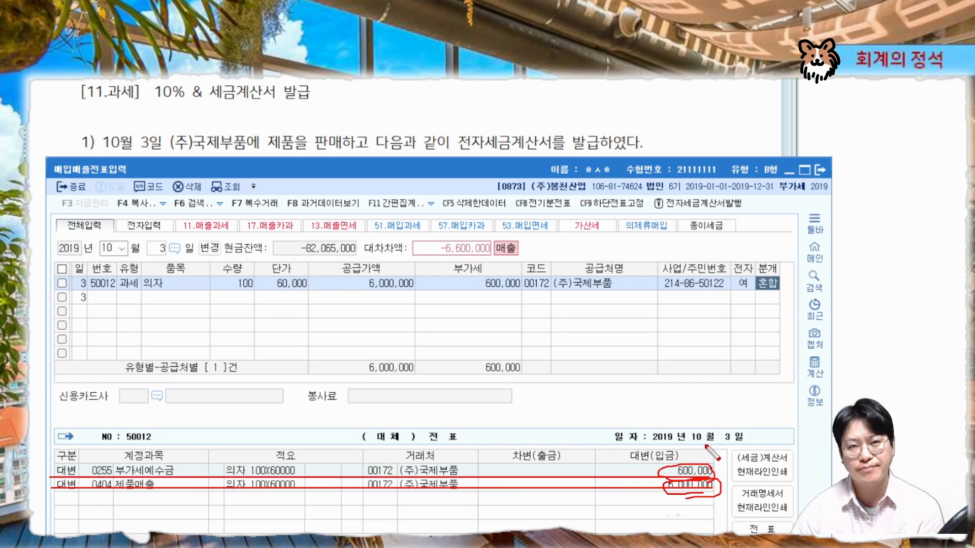
{"action": "key", "text": "Escape"}
Add a debit line for account 현금 with 3,300,000
{"action": "left_click", "coordinate": [70, 490]}
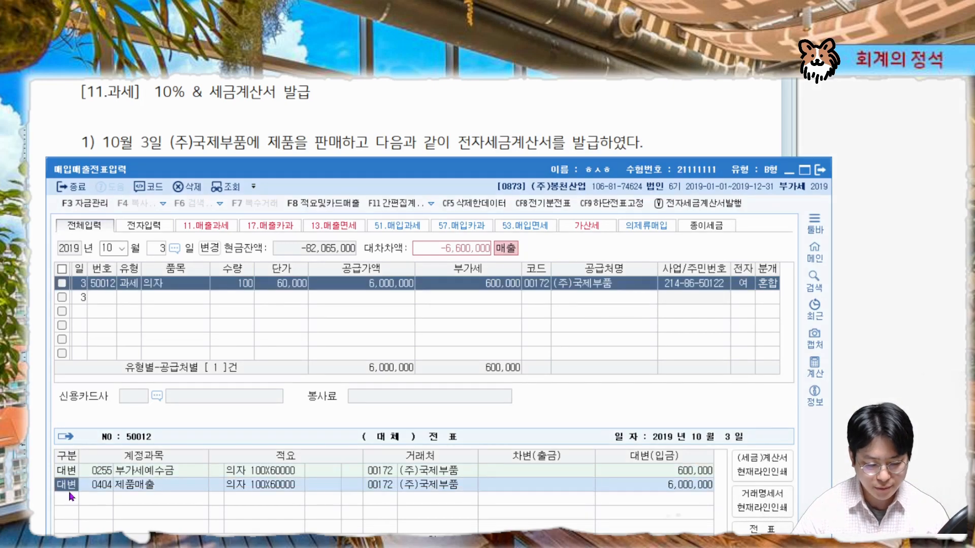
{"action": "left_click", "coordinate": [71, 497]}
{"action": "type", "text": "3"}
{"action": "key", "text": "Return"}
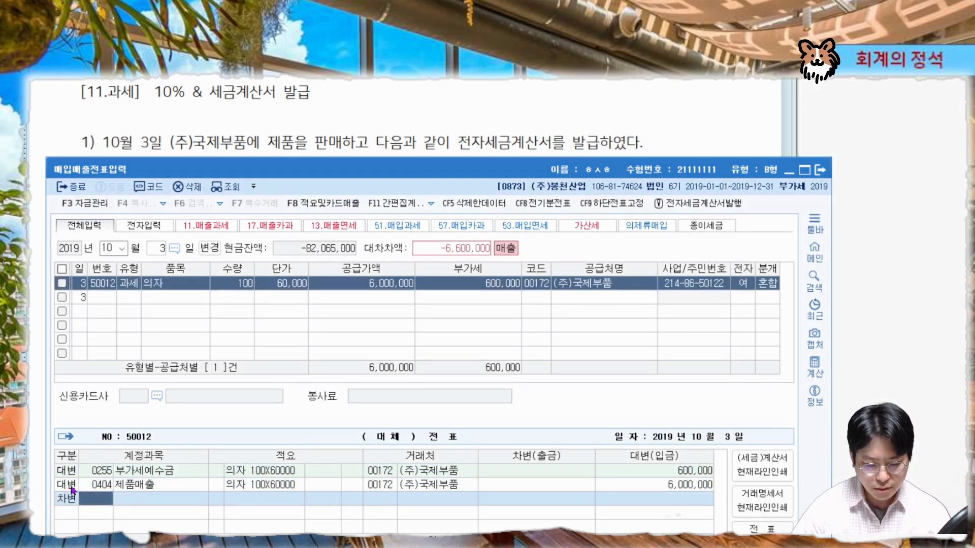
{"action": "mouse_move", "coordinate": [416, 159]}
{"action": "left_mouse_down"}
{"action": "mouse_move", "coordinate": [412, 280]}
{"action": "mouse_move", "coordinate": [403, 172]}
{"action": "left_mouse_up"}
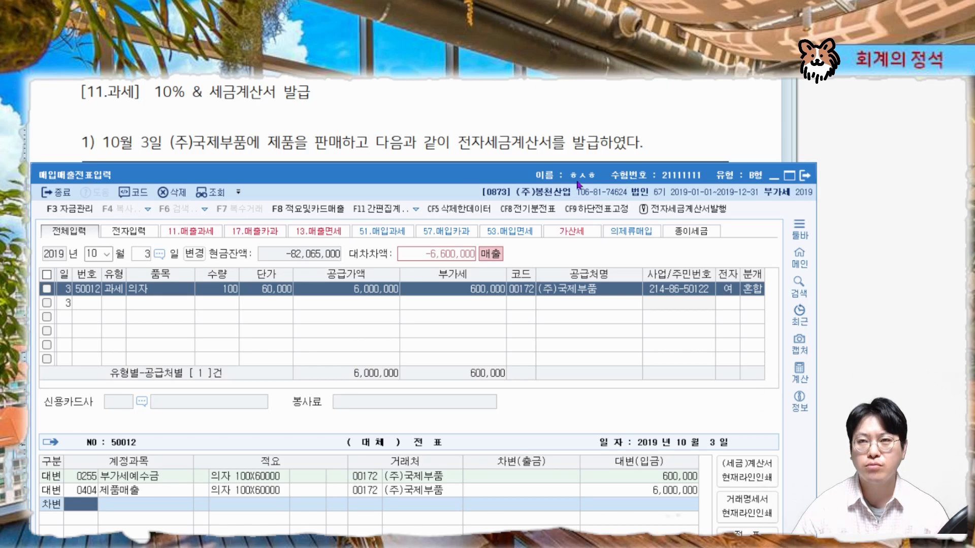
{"action": "left_click_drag", "start_coordinate": [580, 175], "coordinate": [728, 211]}
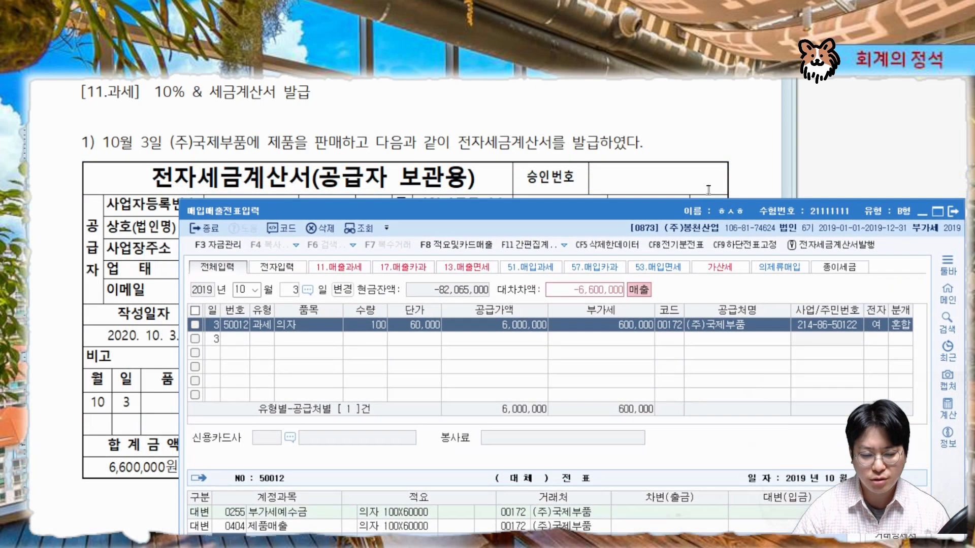
{"action": "left_click", "coordinate": [724, 130]}
{"action": "scroll", "coordinate": [710, 137], "scroll_direction": "down", "scroll_amount": 5}
{"action": "scroll", "coordinate": [710, 138], "scroll_direction": "down", "scroll_amount": 2}
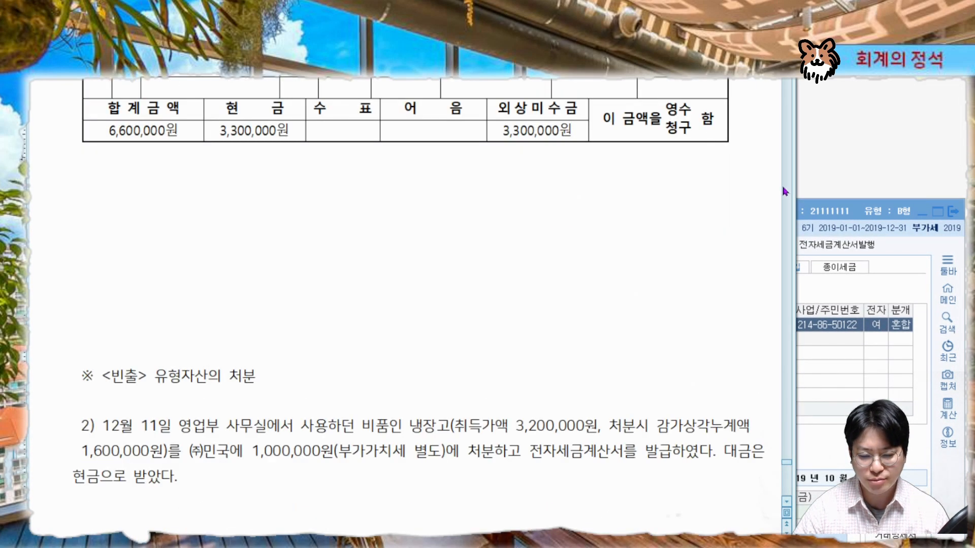
{"action": "left_click_drag", "start_coordinate": [818, 199], "coordinate": [688, 166]}
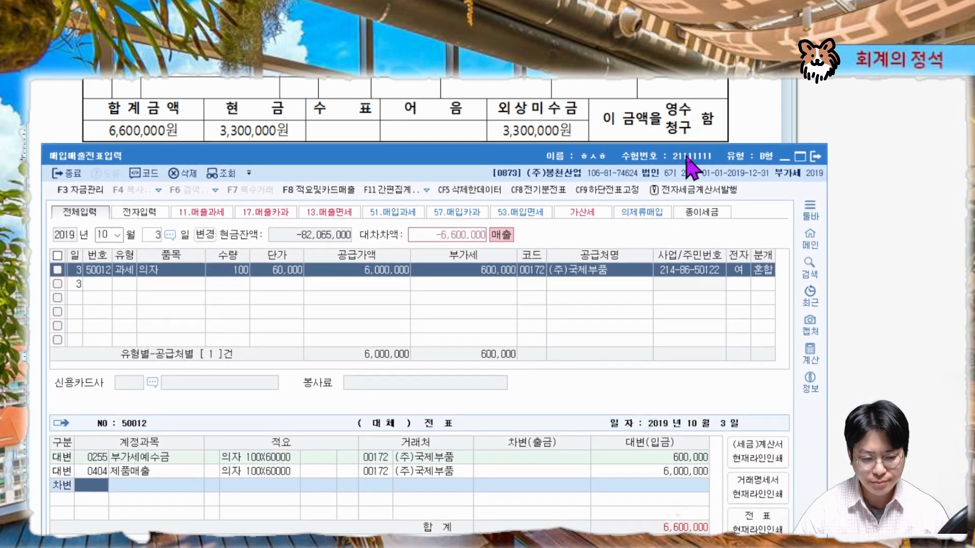
{"action": "mouse_move", "coordinate": [190, 140]}
{"action": "left_mouse_down"}
{"action": "mouse_move", "coordinate": [127, 146]}
{"action": "mouse_move", "coordinate": [194, 137]}
{"action": "mouse_move", "coordinate": [195, 117]}
{"action": "mouse_move", "coordinate": [194, 138]}
{"action": "left_mouse_up"}
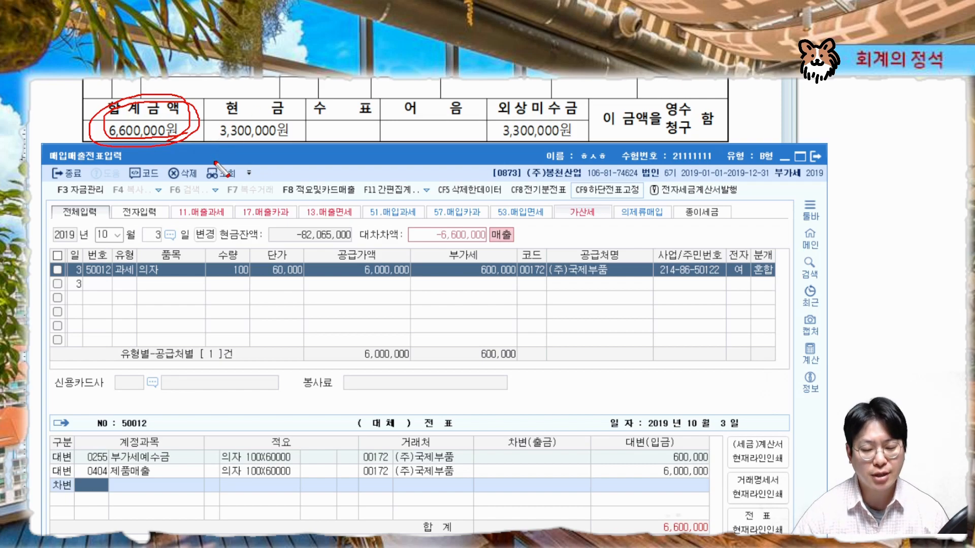
{"action": "mouse_move", "coordinate": [264, 144]}
{"action": "left_mouse_down"}
{"action": "mouse_move", "coordinate": [216, 122]}
{"action": "mouse_move", "coordinate": [274, 141]}
{"action": "left_mouse_up"}
{"action": "mouse_move", "coordinate": [574, 122]}
{"action": "left_mouse_down"}
{"action": "mouse_move", "coordinate": [489, 143]}
{"action": "mouse_move", "coordinate": [605, 105]}
{"action": "mouse_move", "coordinate": [592, 137]}
{"action": "mouse_move", "coordinate": [569, 137]}
{"action": "left_mouse_up"}
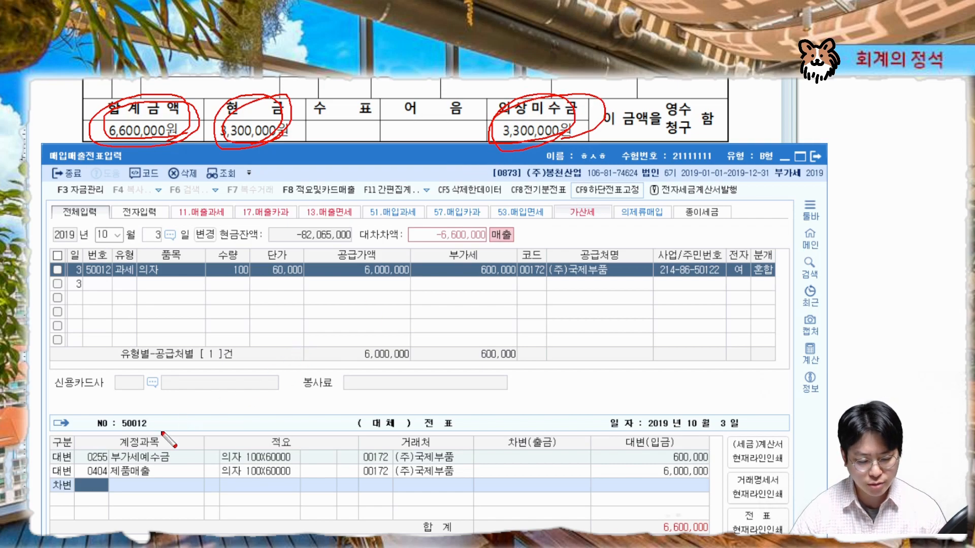
{"action": "key", "text": "Escape"}
{"action": "type", "text": "현금"}
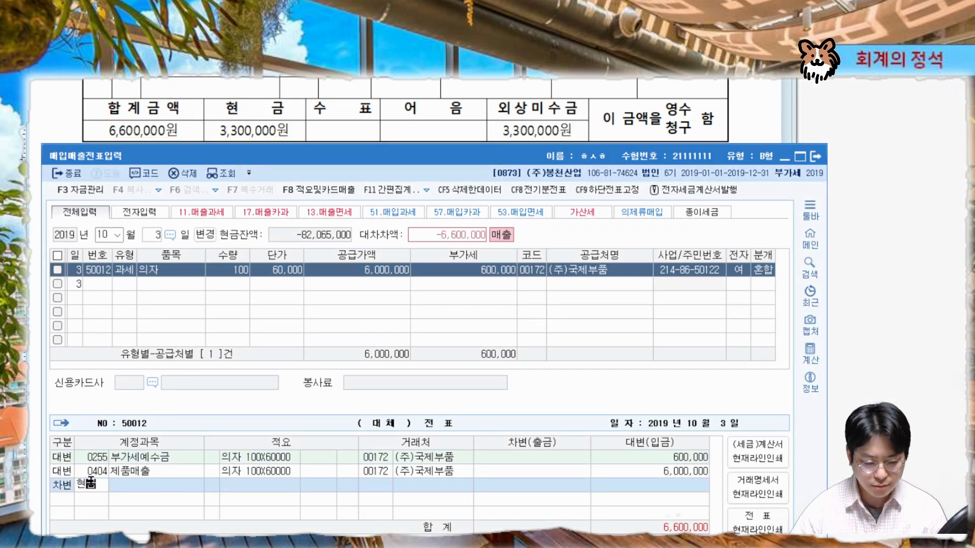
{"action": "key", "text": "Return"}
{"action": "key", "text": "Return"}
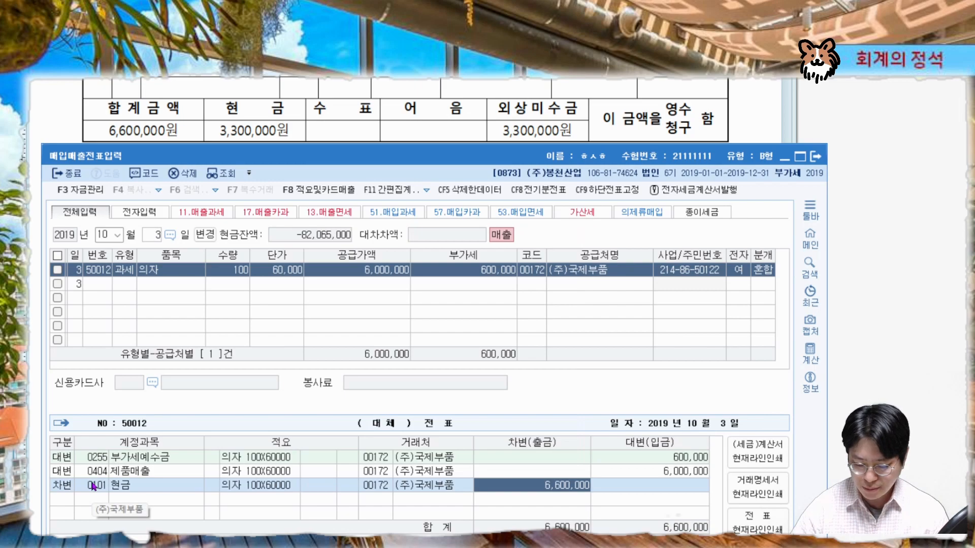
{"action": "type", "text": "3300000"}
{"action": "key", "text": "Return"}
Add a debit line for account 외상매출금 with the remaining 3,300,000
{"action": "type", "text": "외상매"}
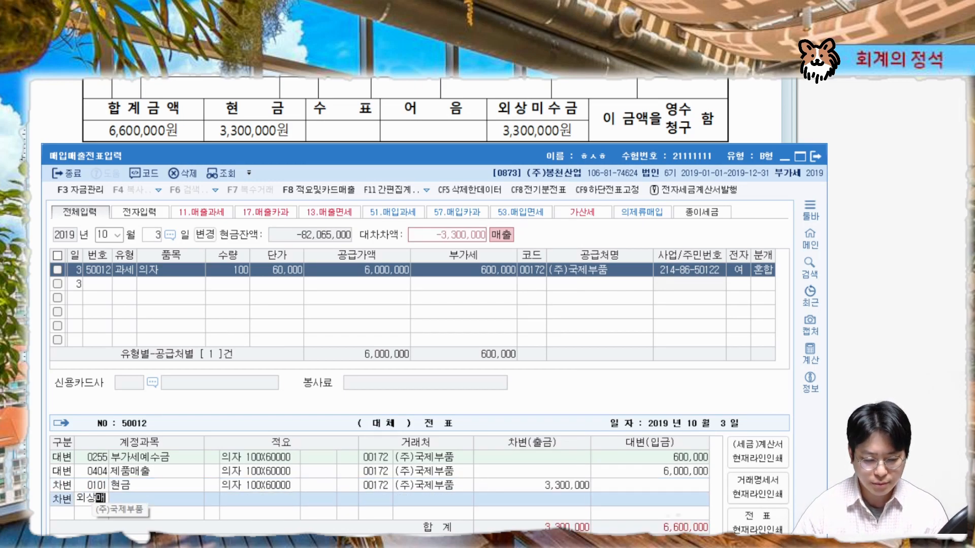
{"action": "key", "text": "Return"}
{"action": "key", "text": "Return"}
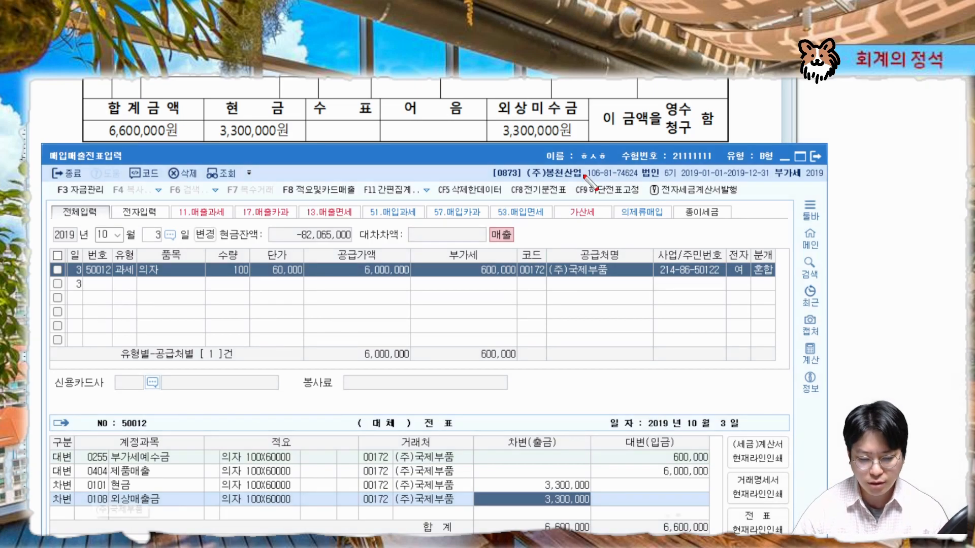
{"action": "mouse_move", "coordinate": [617, 273]}
{"action": "left_mouse_down"}
{"action": "mouse_move", "coordinate": [602, 255]}
{"action": "mouse_move", "coordinate": [624, 285]}
{"action": "mouse_move", "coordinate": [587, 307]}
{"action": "mouse_move", "coordinate": [576, 406]}
{"action": "mouse_move", "coordinate": [476, 495]}
{"action": "mouse_move", "coordinate": [495, 500]}
{"action": "mouse_move", "coordinate": [472, 495]}
{"action": "left_mouse_up"}
{"action": "left_click_drag", "start_coordinate": [95, 505], "coordinate": [627, 505]}
{"action": "mouse_move", "coordinate": [441, 509]}
{"action": "left_mouse_down"}
{"action": "mouse_move", "coordinate": [470, 495]}
{"action": "mouse_move", "coordinate": [456, 497]}
{"action": "left_mouse_up"}
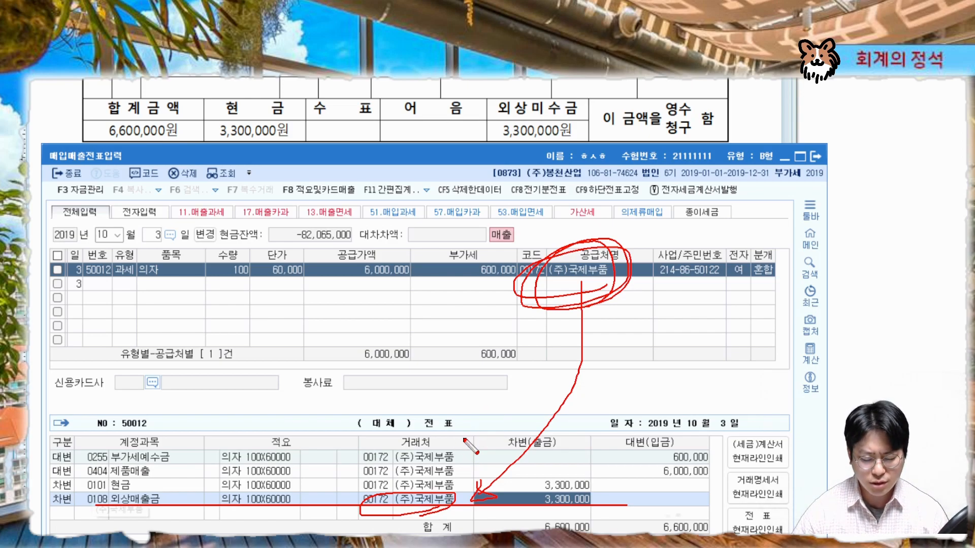
{"action": "mouse_move", "coordinate": [470, 489]}
{"action": "left_mouse_down"}
{"action": "mouse_move", "coordinate": [349, 486]}
{"action": "mouse_move", "coordinate": [477, 481]}
{"action": "mouse_move", "coordinate": [470, 457]}
{"action": "mouse_move", "coordinate": [480, 485]}
{"action": "left_mouse_up"}
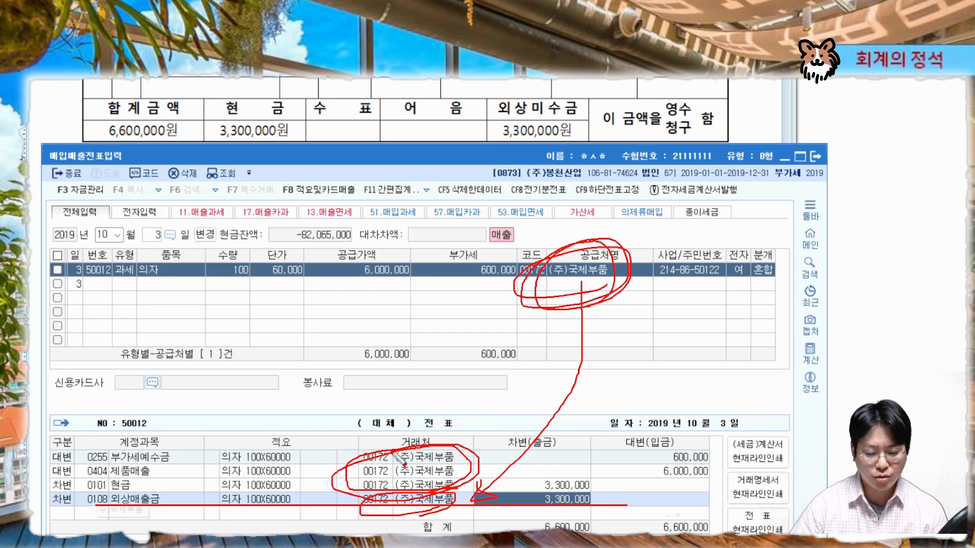
Start a new sales entry for the next problem, dated 2019 December 11
{"action": "key", "text": "Escape"}
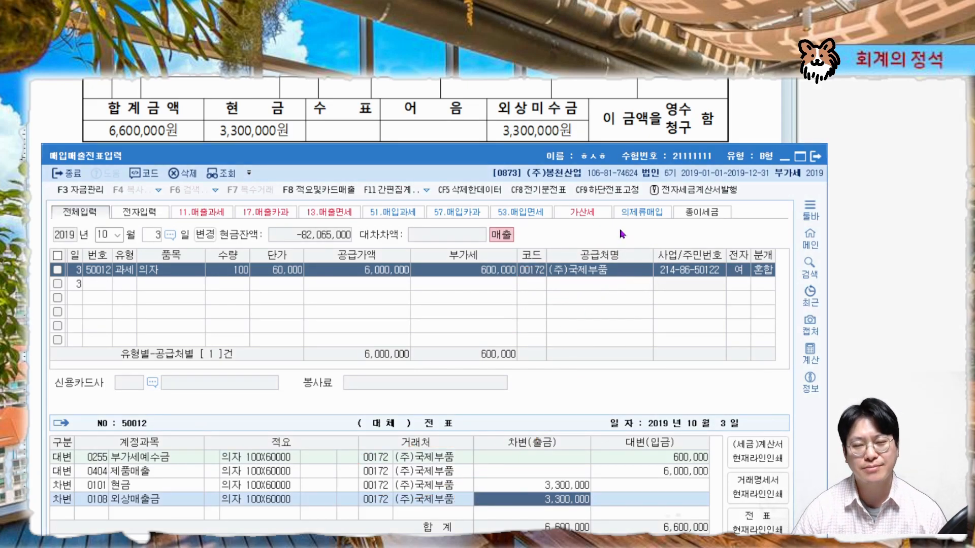
{"action": "left_click", "coordinate": [453, 129]}
{"action": "scroll", "coordinate": [496, 200], "scroll_direction": "down", "scroll_amount": 2}
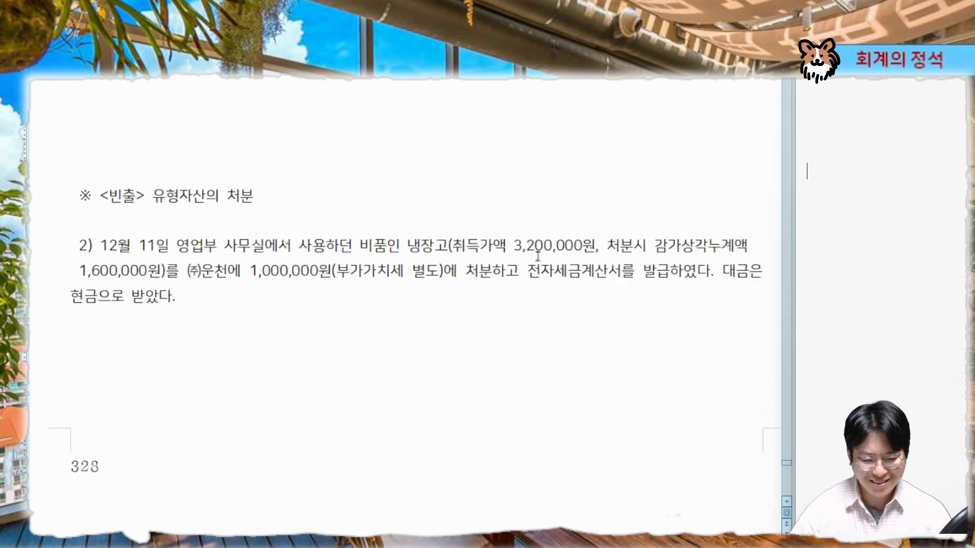
{"action": "scroll", "coordinate": [538, 256], "scroll_direction": "down", "scroll_amount": 2}
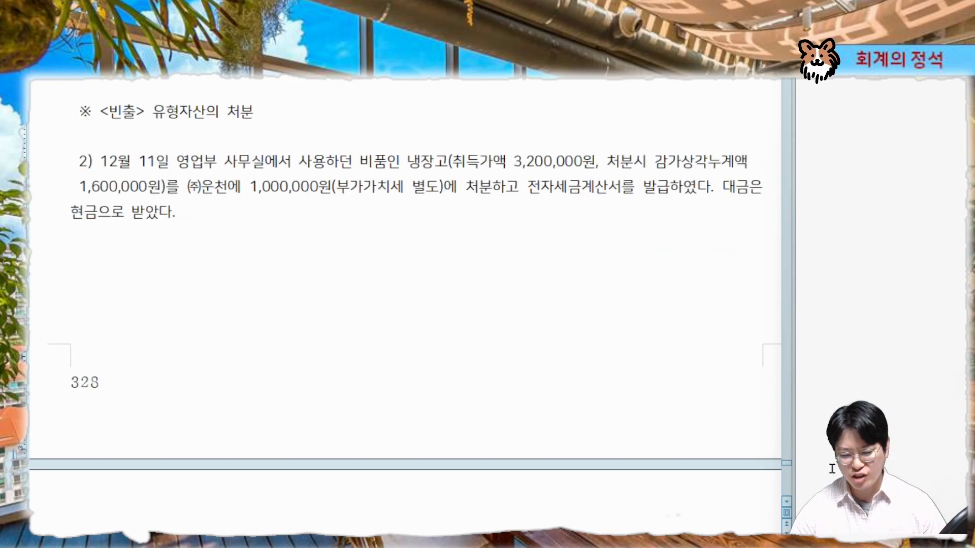
{"action": "key", "text": "alt+Tab"}
{"action": "left_click_drag", "start_coordinate": [479, 257], "coordinate": [483, 269]}
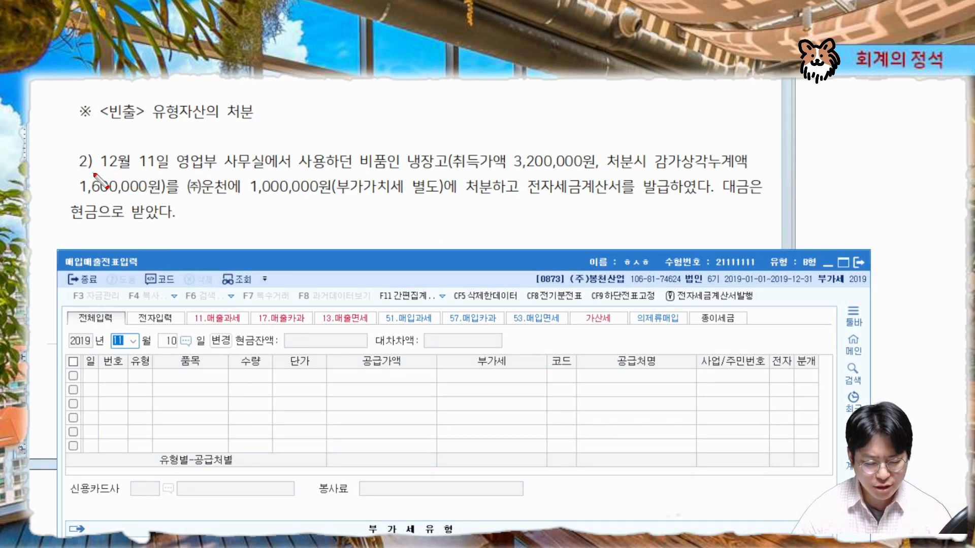
{"action": "left_click_drag", "start_coordinate": [107, 173], "coordinate": [175, 173]}
{"action": "type", "text": "12"}
{"action": "key", "text": "Return"}
{"action": "type", "text": "11"}
{"action": "key", "text": "Return"}
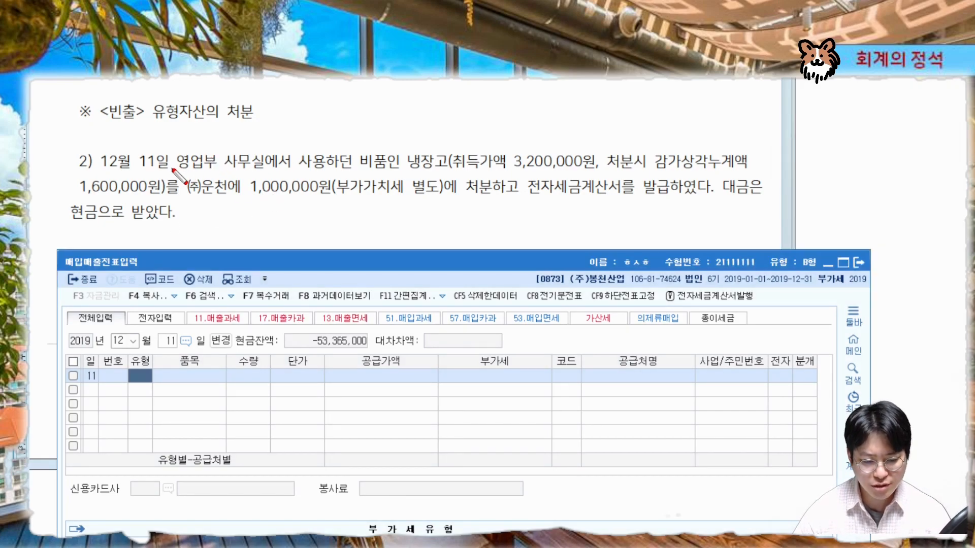
Read the refrigerator disposal problem: cost, accumulated depreciation, sale price, invoice and cash receipt details
{"action": "mouse_move", "coordinate": [173, 169]}
{"action": "left_mouse_down"}
{"action": "mouse_move", "coordinate": [449, 169]}
{"action": "mouse_move", "coordinate": [373, 175]}
{"action": "mouse_move", "coordinate": [396, 147]}
{"action": "mouse_move", "coordinate": [395, 178]}
{"action": "left_mouse_up"}
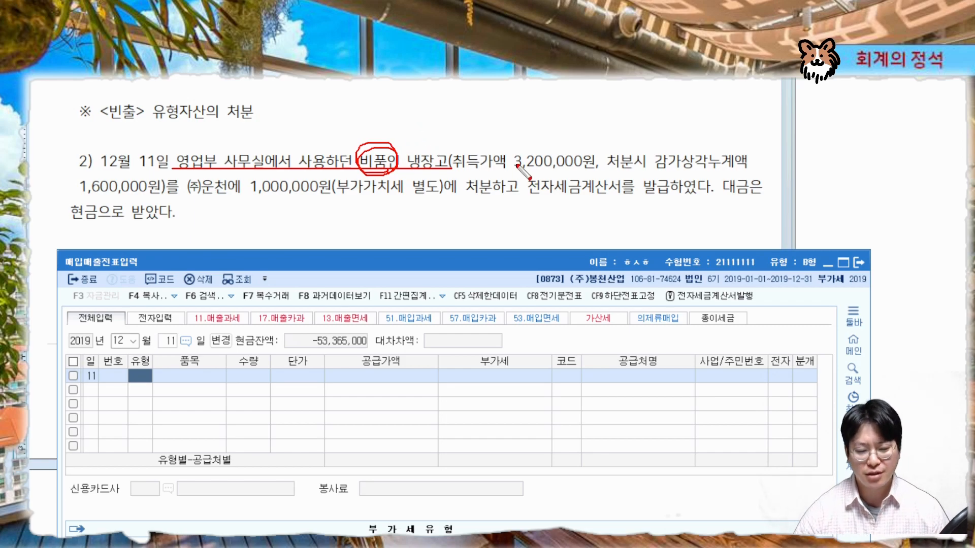
{"action": "left_click_drag", "start_coordinate": [457, 171], "coordinate": [748, 170]}
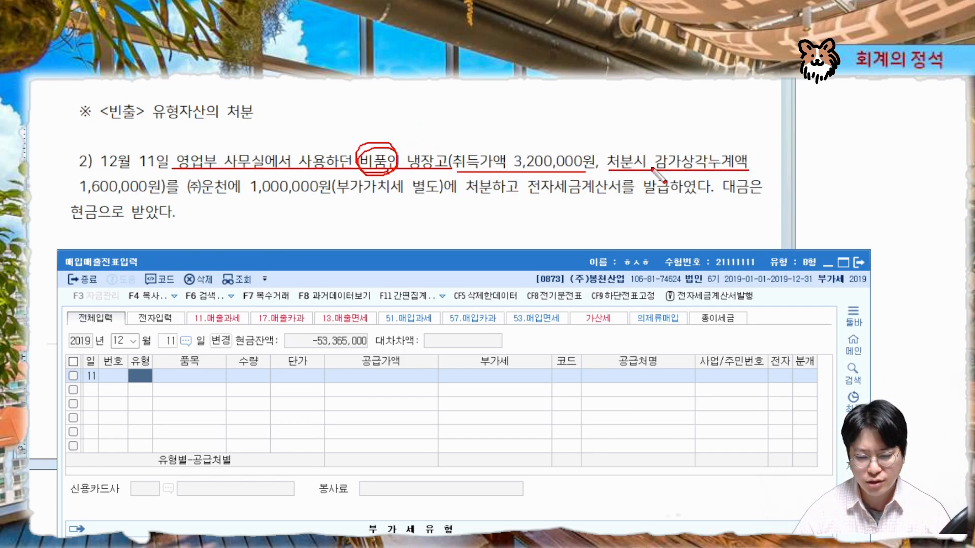
{"action": "left_click_drag", "start_coordinate": [76, 195], "coordinate": [160, 195]}
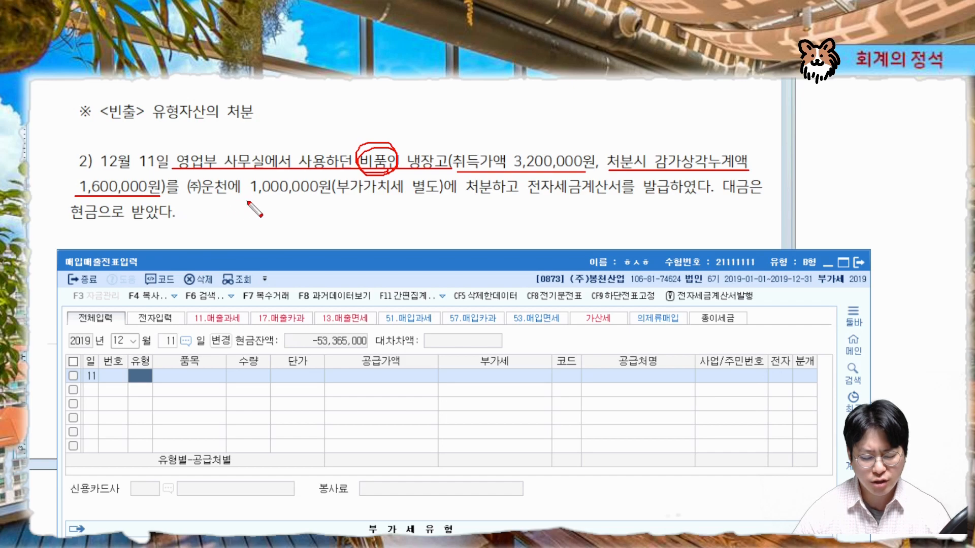
{"action": "left_click_drag", "start_coordinate": [247, 196], "coordinate": [447, 195]}
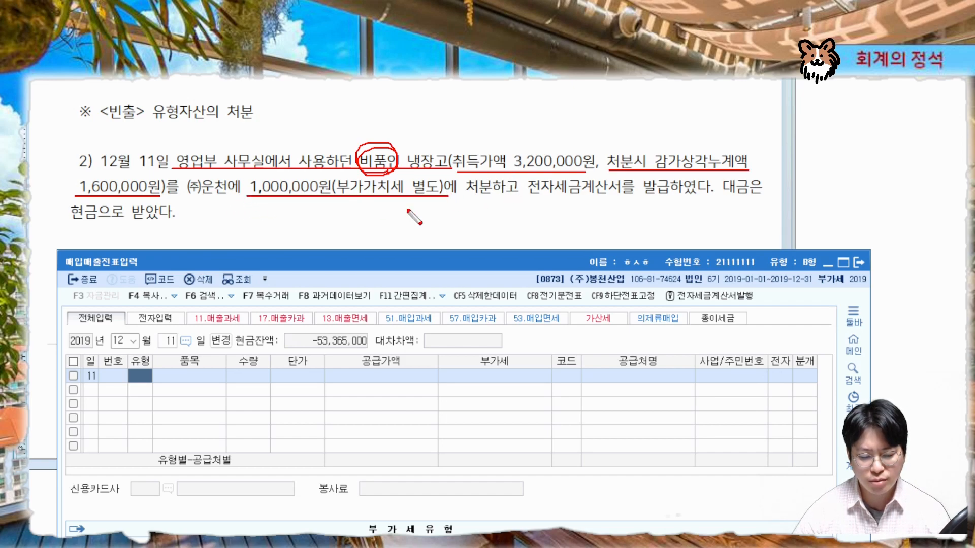
{"action": "mouse_move", "coordinate": [326, 205]}
{"action": "left_mouse_down"}
{"action": "mouse_move", "coordinate": [316, 224]}
{"action": "mouse_move", "coordinate": [330, 210]}
{"action": "mouse_move", "coordinate": [362, 211]}
{"action": "left_mouse_up"}
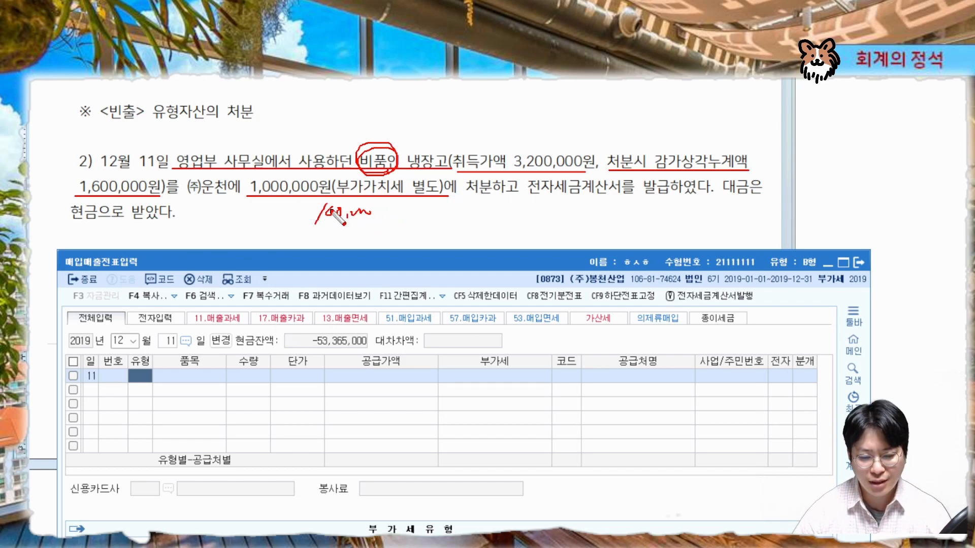
{"action": "left_click_drag", "start_coordinate": [519, 197], "coordinate": [675, 198]}
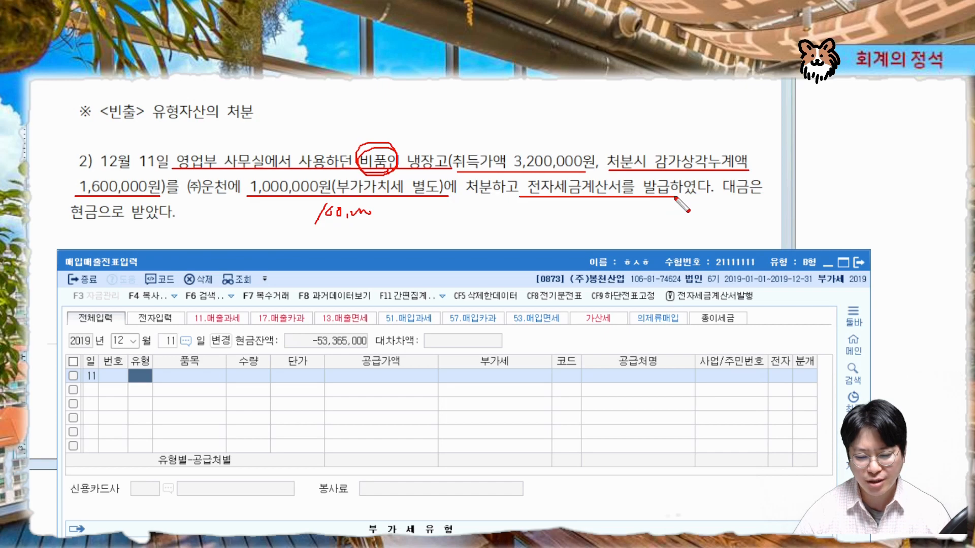
{"action": "left_click_drag", "start_coordinate": [99, 223], "coordinate": [107, 222]}
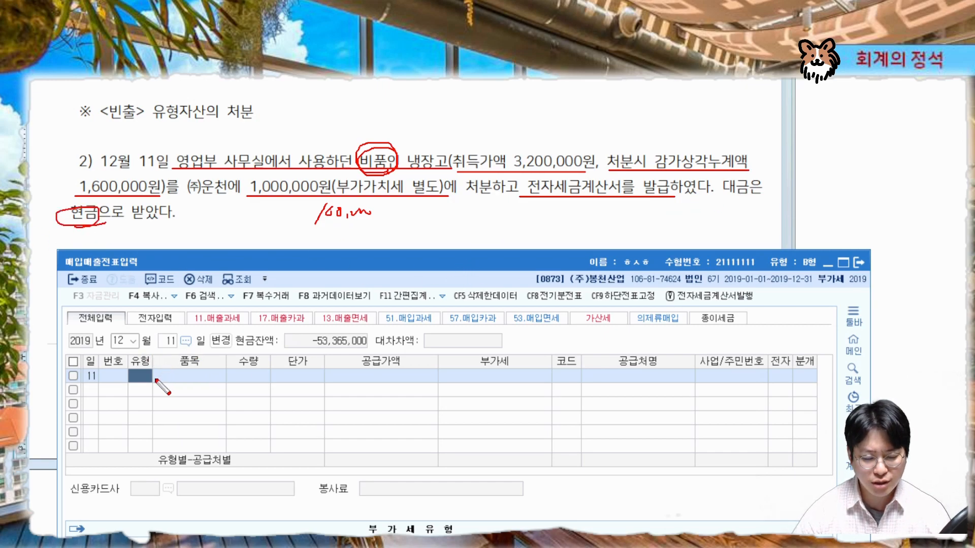
{"action": "mouse_move", "coordinate": [155, 379]}
{"action": "left_mouse_down"}
{"action": "mouse_move", "coordinate": [127, 378]}
{"action": "mouse_move", "coordinate": [156, 388]}
{"action": "left_mouse_up"}
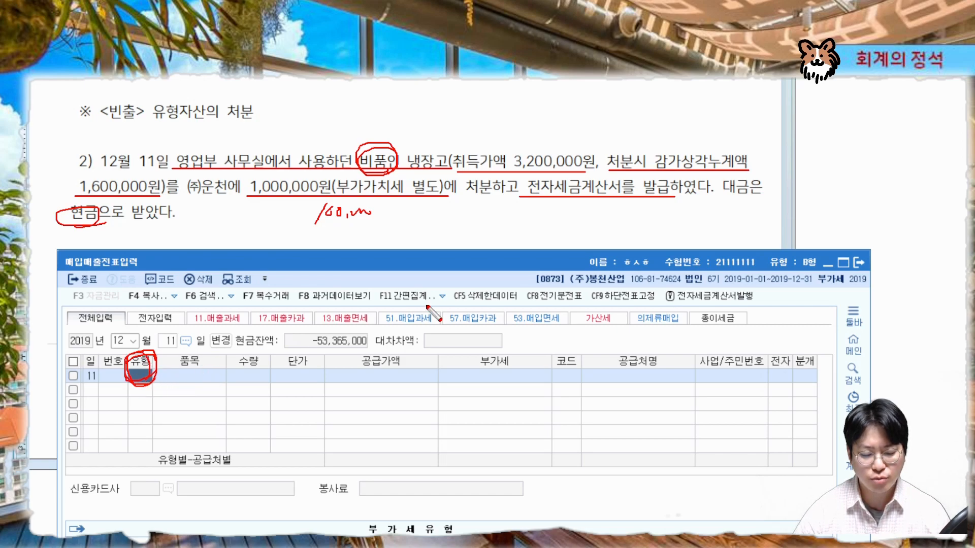
{"action": "left_click_drag", "start_coordinate": [423, 137], "coordinate": [439, 129]}
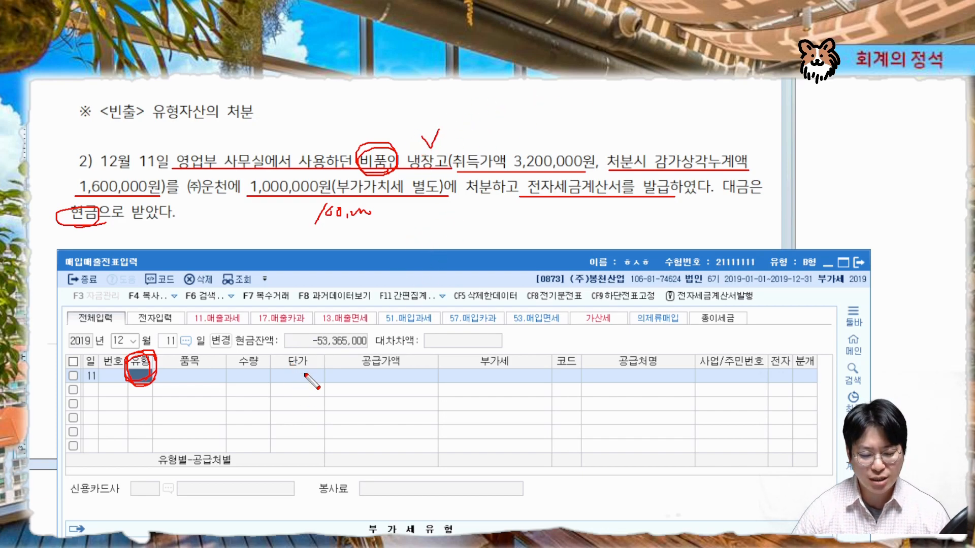
{"action": "mouse_move", "coordinate": [624, 195]}
{"action": "left_mouse_down"}
{"action": "mouse_move", "coordinate": [562, 201]}
{"action": "mouse_move", "coordinate": [605, 185]}
{"action": "mouse_move", "coordinate": [608, 202]}
{"action": "left_mouse_up"}
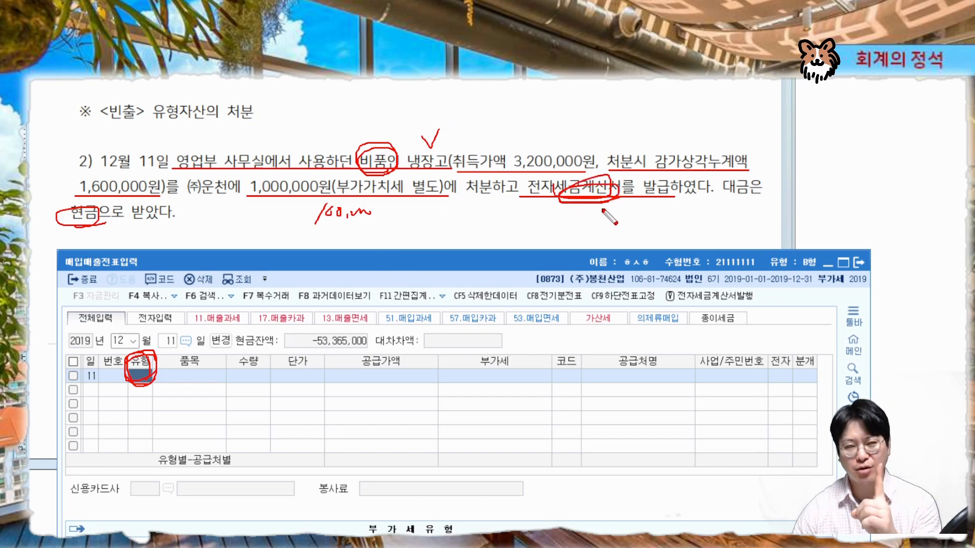
Set the entry's VAT type to 11 (과세)
{"action": "key", "text": "Escape"}
{"action": "mouse_move", "coordinate": [438, 261]}
{"action": "left_mouse_down"}
{"action": "mouse_move", "coordinate": [462, 126]}
{"action": "mouse_move", "coordinate": [459, 61]}
{"action": "left_mouse_up"}
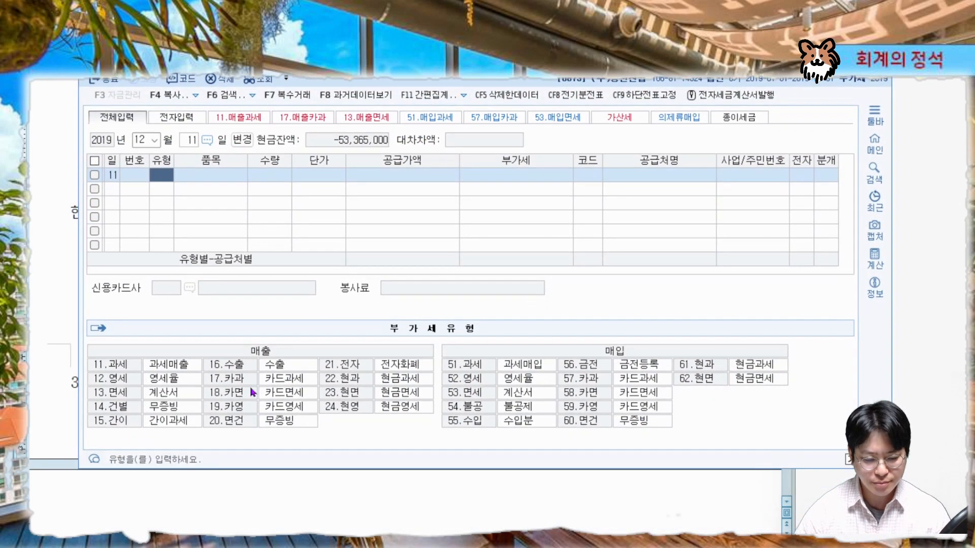
{"action": "key", "text": "ctrl+2"}
{"action": "left_click_drag", "start_coordinate": [80, 372], "coordinate": [122, 372]}
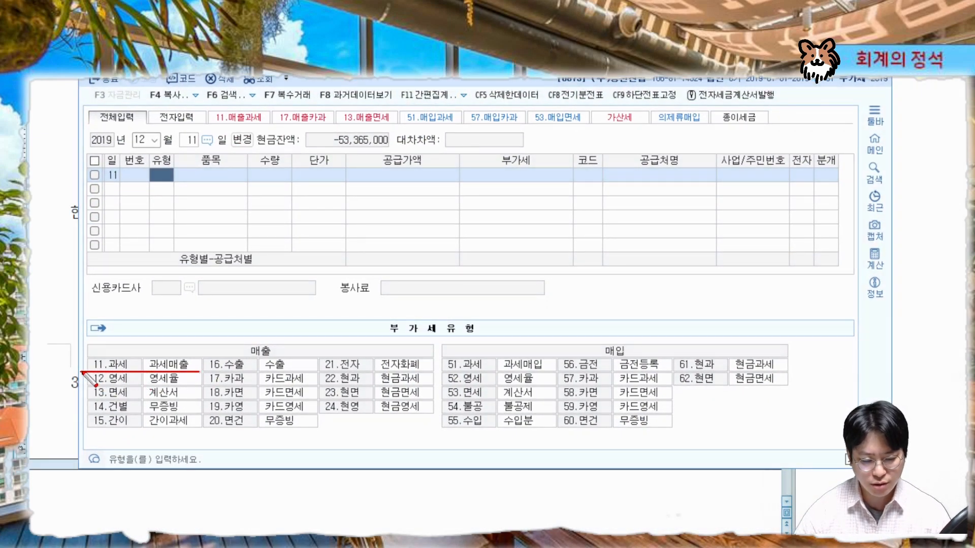
{"action": "key", "text": "Escape"}
{"action": "type", "text": "11"}
{"action": "key", "text": "Return"}
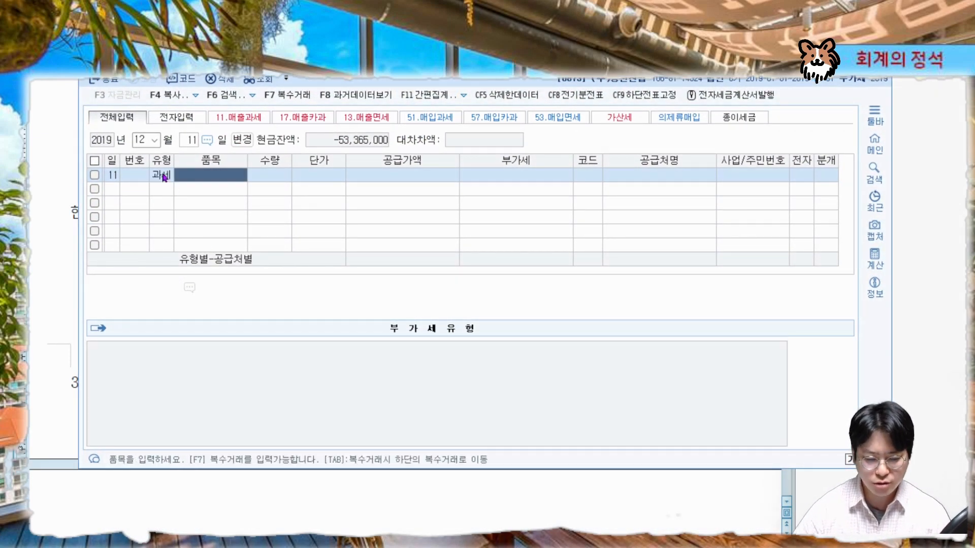
Enter the supply amount 1,000,000 on the new row
{"action": "key", "text": "Return"}
{"action": "left_click_drag", "start_coordinate": [477, 62], "coordinate": [428, 255]}
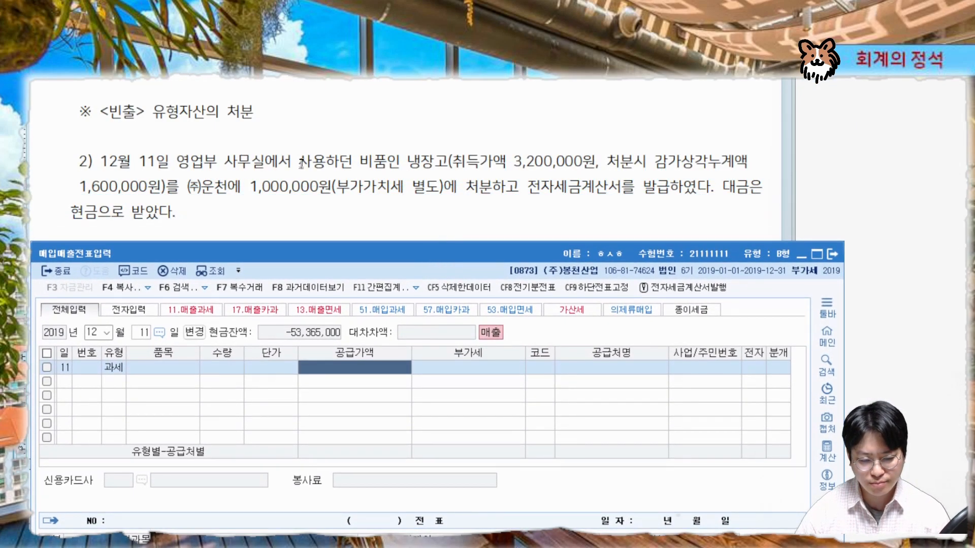
{"action": "type", "text": "1,000,000"}
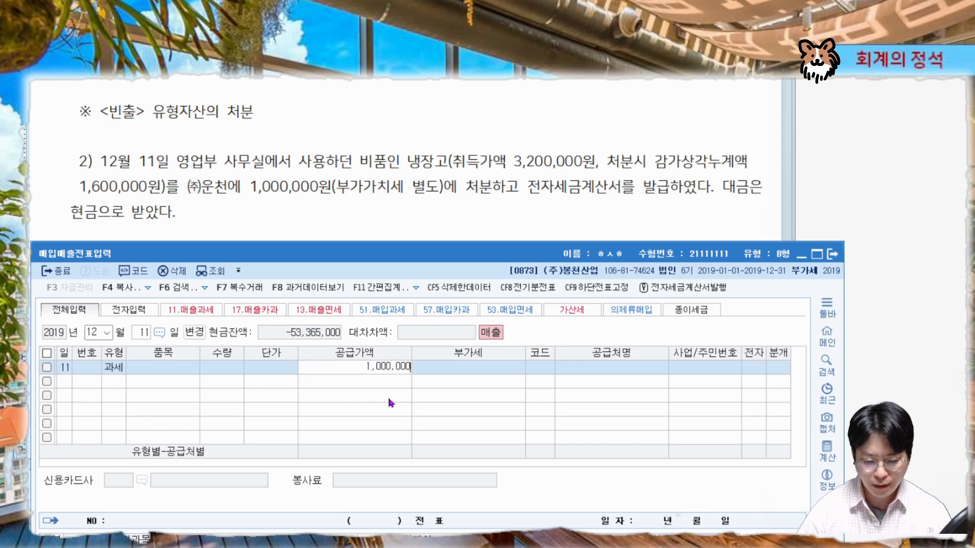
{"action": "key", "text": "Return"}
Select the customer (주)운천 for the row
{"action": "key", "text": "Return"}
{"action": "type", "text": "운천"}
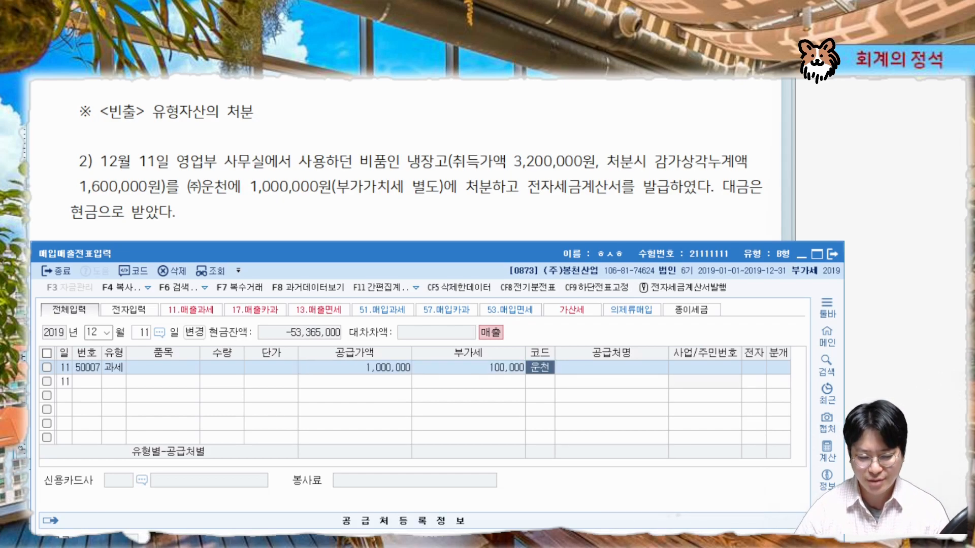
{"action": "key", "text": "Return"}
{"action": "key", "text": "Return"}
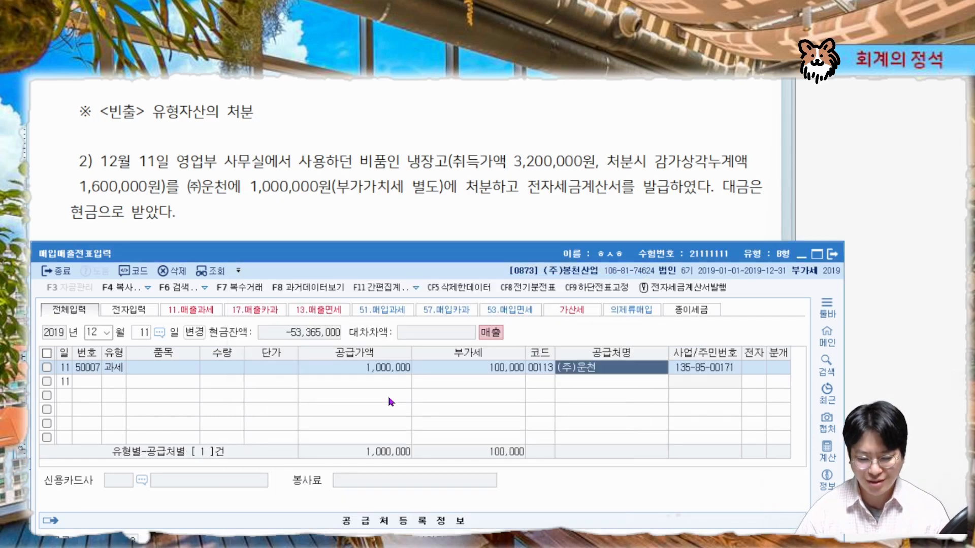
{"action": "key", "text": "Return"}
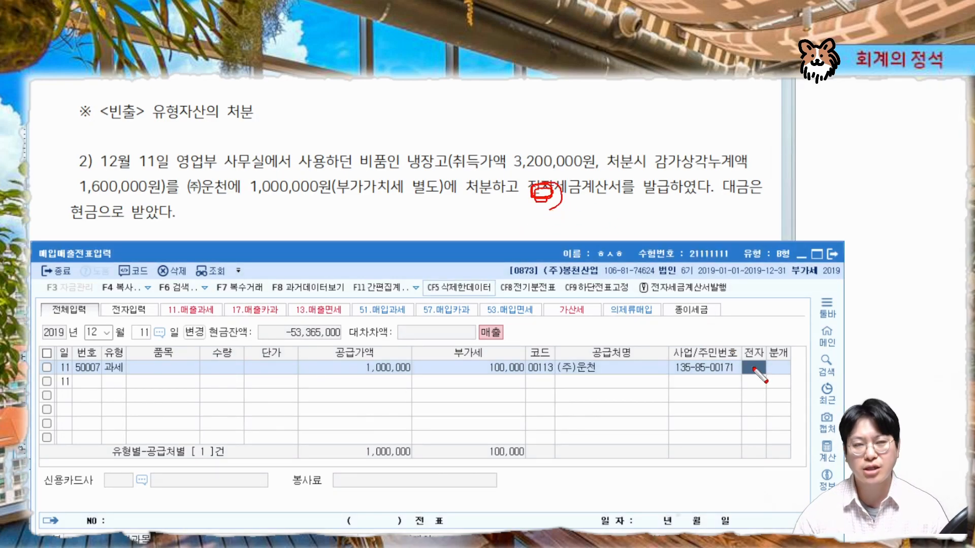
Mark the invoice as electronic (1, 여) and set the journal type to 3 (혼합)
{"action": "key", "text": "Escape"}
{"action": "type", "text": "1"}
{"action": "key", "text": "Return"}
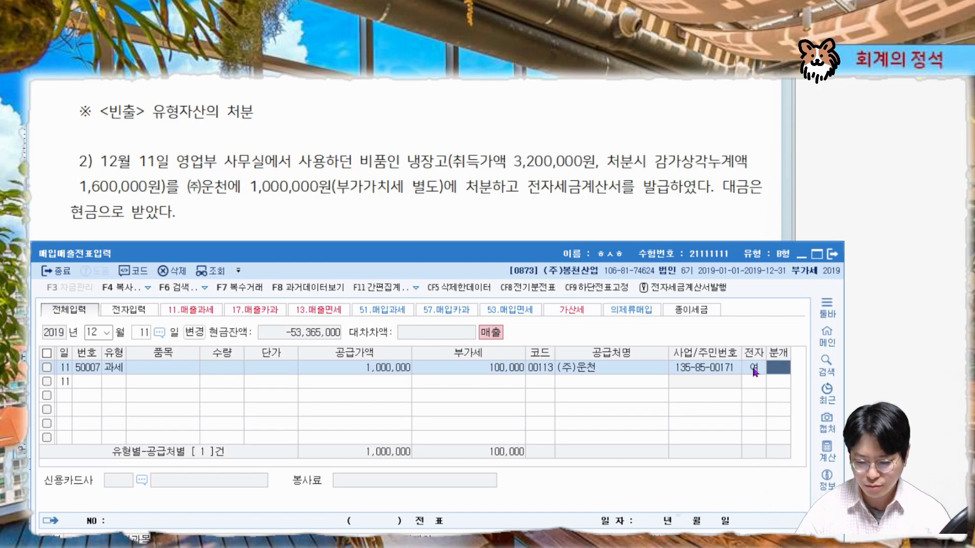
{"action": "type", "text": "3"}
{"action": "key", "text": "Return"}
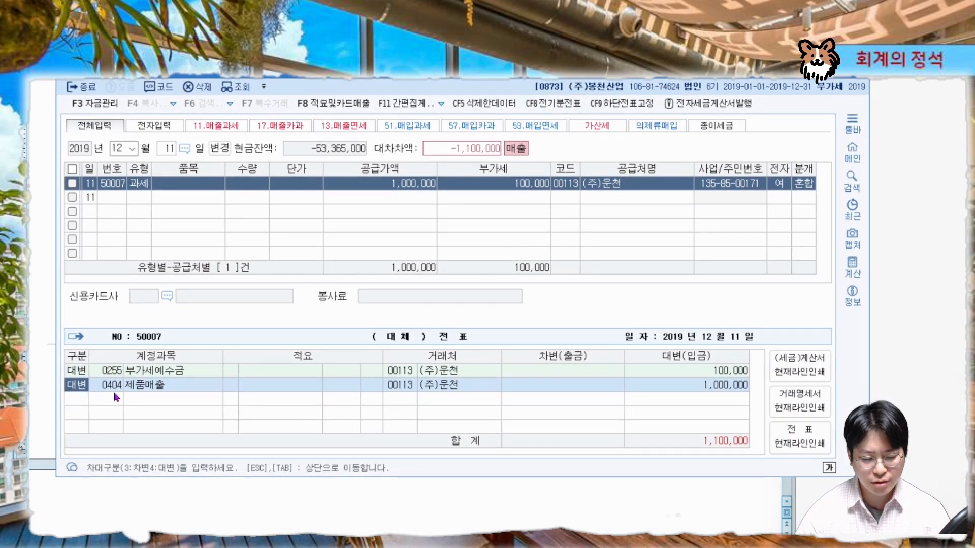
{"action": "key", "text": "Return"}
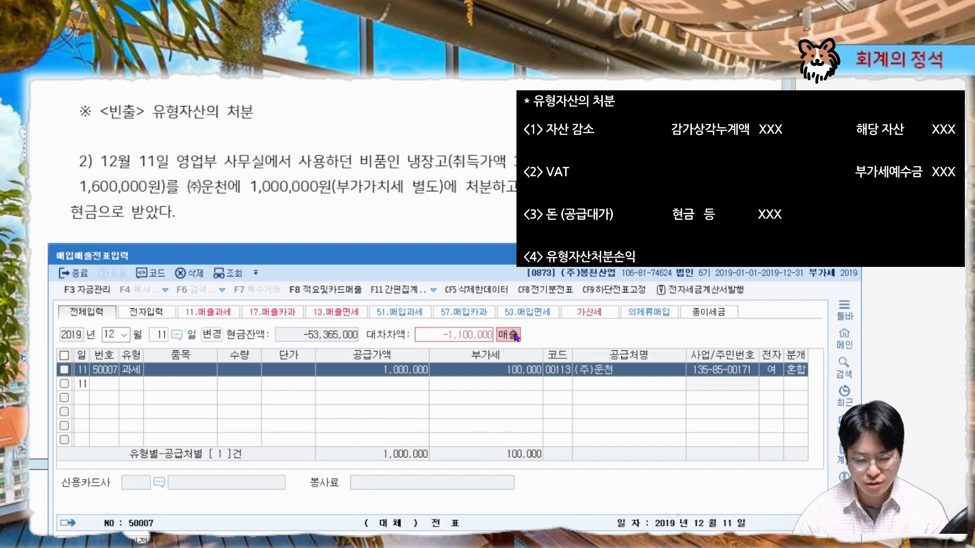
Compare the row's VAT amount and the generated 부가세예수금 credit line with the problem's sale price
{"action": "mouse_move", "coordinate": [533, 384]}
{"action": "left_mouse_down"}
{"action": "mouse_move", "coordinate": [538, 357]}
{"action": "mouse_move", "coordinate": [455, 376]}
{"action": "mouse_move", "coordinate": [460, 386]}
{"action": "mouse_move", "coordinate": [541, 386]}
{"action": "mouse_move", "coordinate": [531, 354]}
{"action": "left_mouse_up"}
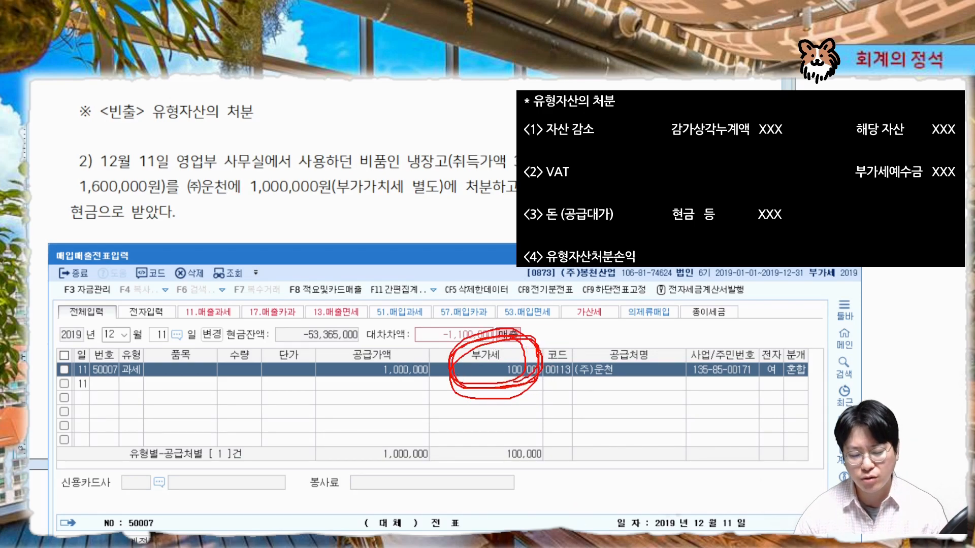
{"action": "key", "text": "Escape"}
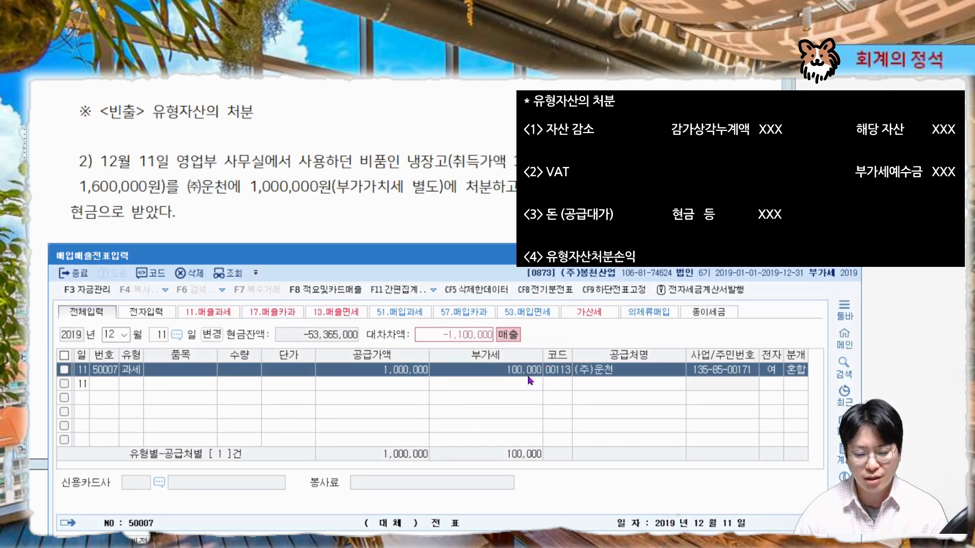
{"action": "left_click", "coordinate": [528, 375]}
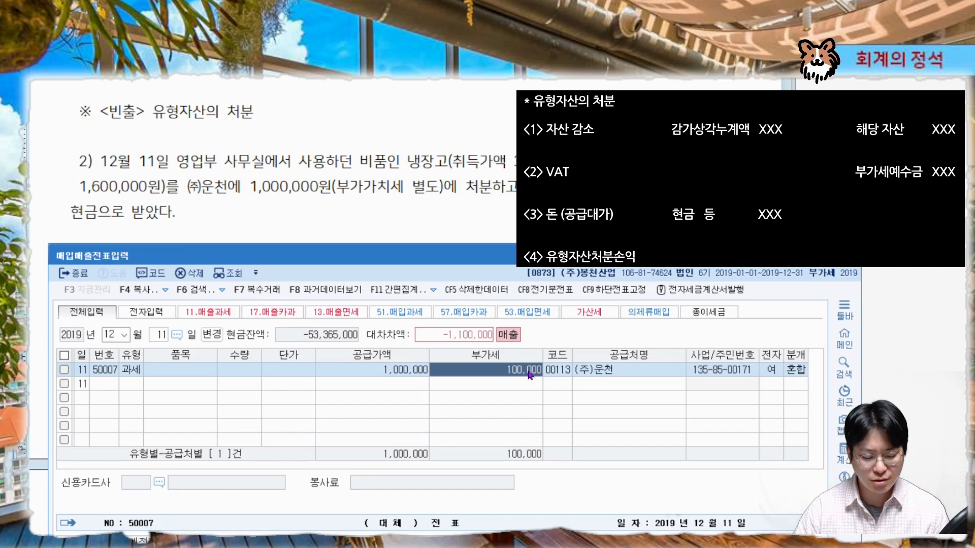
{"action": "mouse_move", "coordinate": [246, 198]}
{"action": "left_mouse_down"}
{"action": "mouse_move", "coordinate": [431, 197]}
{"action": "mouse_move", "coordinate": [486, 180]}
{"action": "left_mouse_up"}
{"action": "mouse_move", "coordinate": [413, 188]}
{"action": "left_mouse_down"}
{"action": "mouse_move", "coordinate": [379, 169]}
{"action": "mouse_move", "coordinate": [345, 193]}
{"action": "mouse_move", "coordinate": [318, 237]}
{"action": "mouse_move", "coordinate": [334, 235]}
{"action": "left_mouse_up"}
{"action": "mouse_move", "coordinate": [340, 213]}
{"action": "left_mouse_down"}
{"action": "mouse_move", "coordinate": [348, 239]}
{"action": "mouse_move", "coordinate": [358, 224]}
{"action": "mouse_move", "coordinate": [402, 234]}
{"action": "mouse_move", "coordinate": [374, 242]}
{"action": "left_mouse_up"}
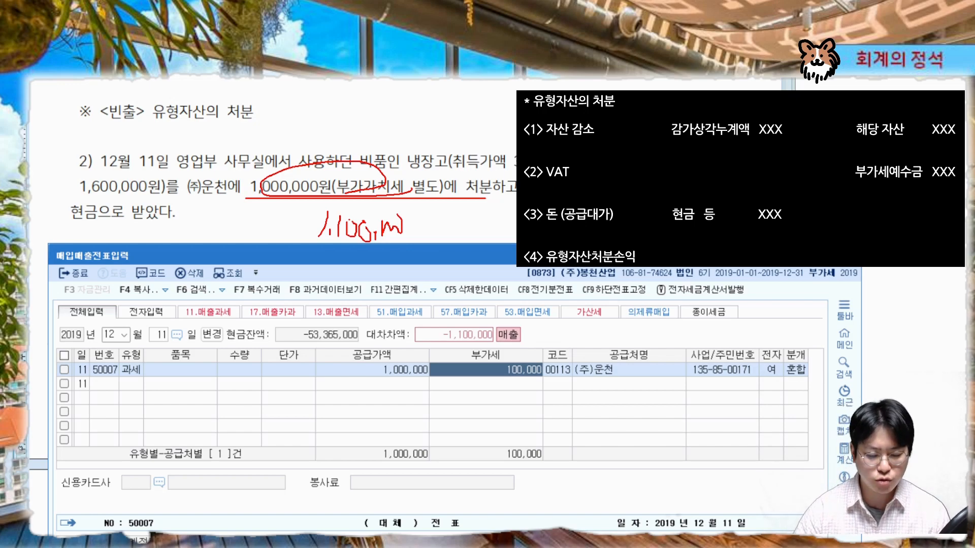
{"action": "key", "text": "Escape"}
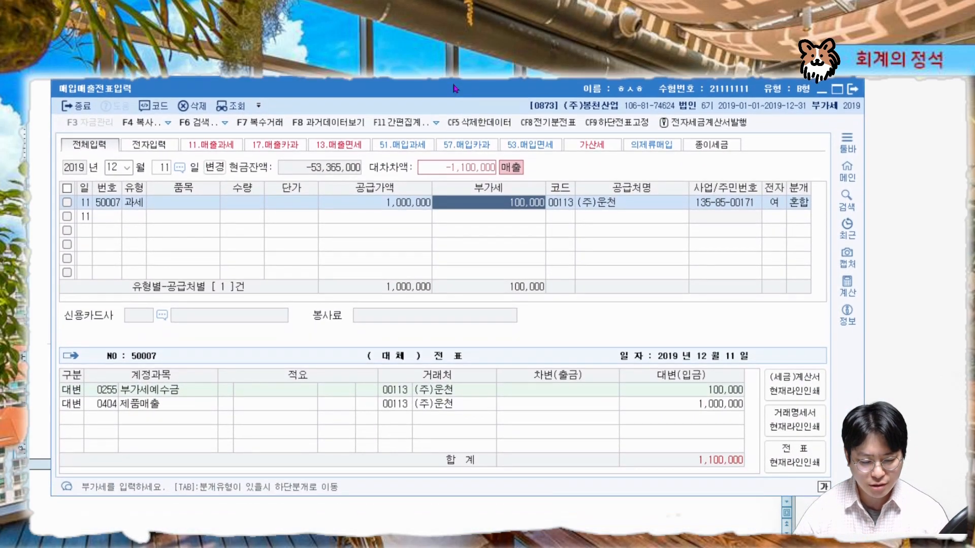
{"action": "mouse_move", "coordinate": [54, 398]}
{"action": "left_mouse_down"}
{"action": "mouse_move", "coordinate": [764, 398]}
{"action": "mouse_move", "coordinate": [698, 402]}
{"action": "mouse_move", "coordinate": [759, 389]}
{"action": "mouse_move", "coordinate": [694, 395]}
{"action": "mouse_move", "coordinate": [765, 388]}
{"action": "mouse_move", "coordinate": [742, 403]}
{"action": "left_mouse_up"}
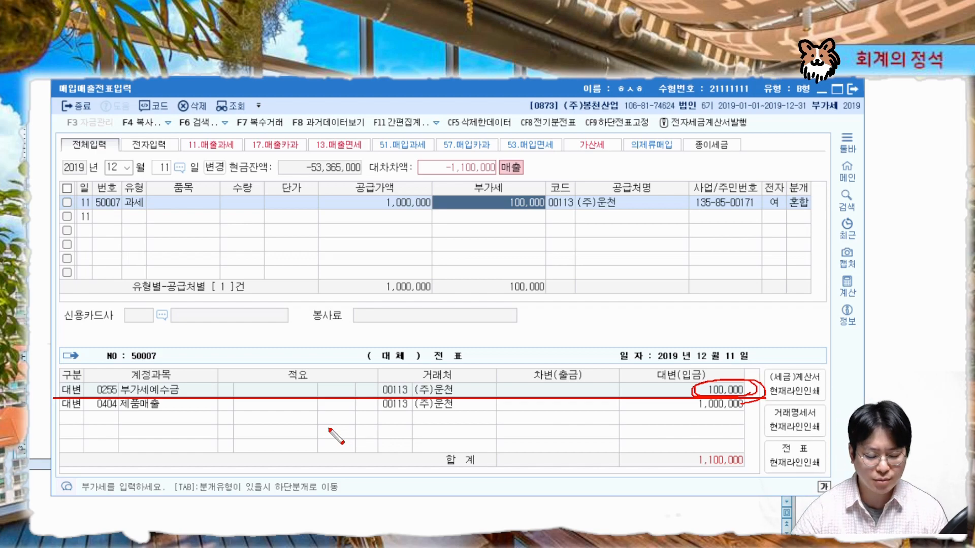
{"action": "key", "text": "Escape"}
Change the second credit line's account to 0212 비품 and set its credit amount to 3,200,000
{"action": "left_click", "coordinate": [116, 406]}
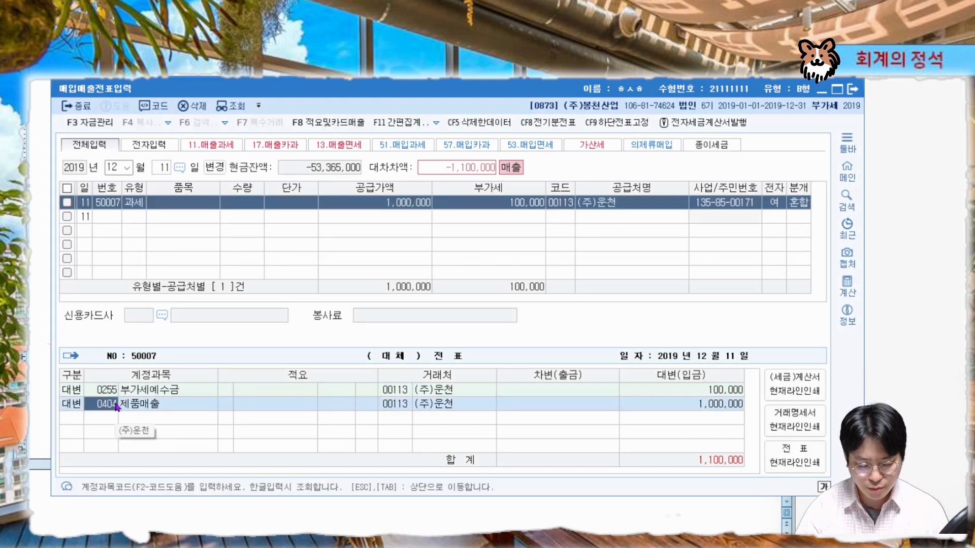
{"action": "type", "text": "비품"}
{"action": "key", "text": "Return"}
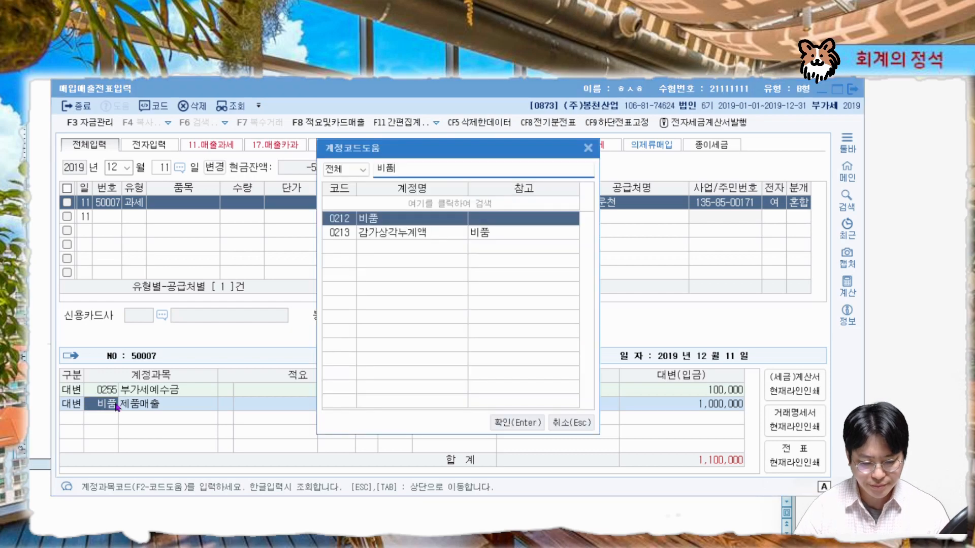
{"action": "key", "text": "Return"}
{"action": "key", "text": "Return"}
{"action": "key", "text": "Return"}
{"action": "type", "text": "3,200"}
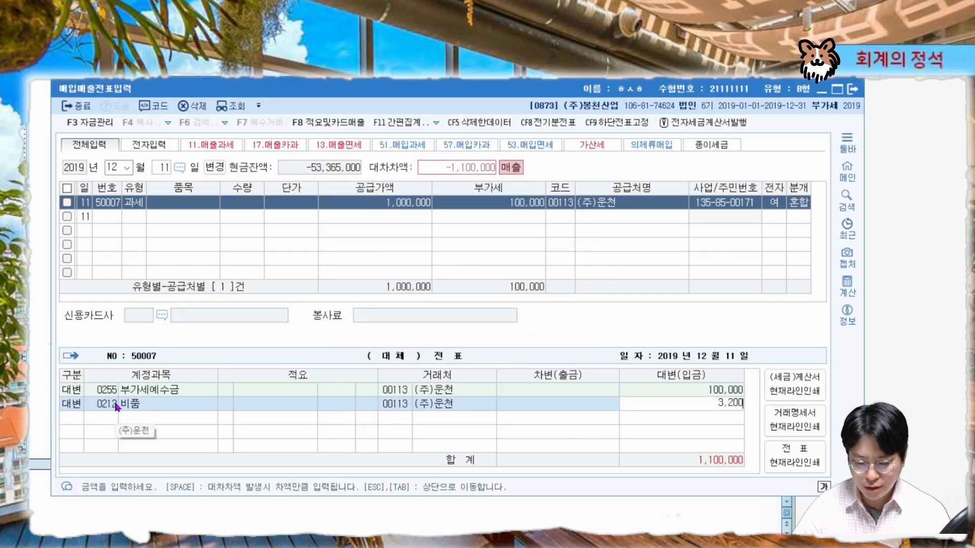
{"action": "type", "text": ",000"}
{"action": "key", "text": "Return"}
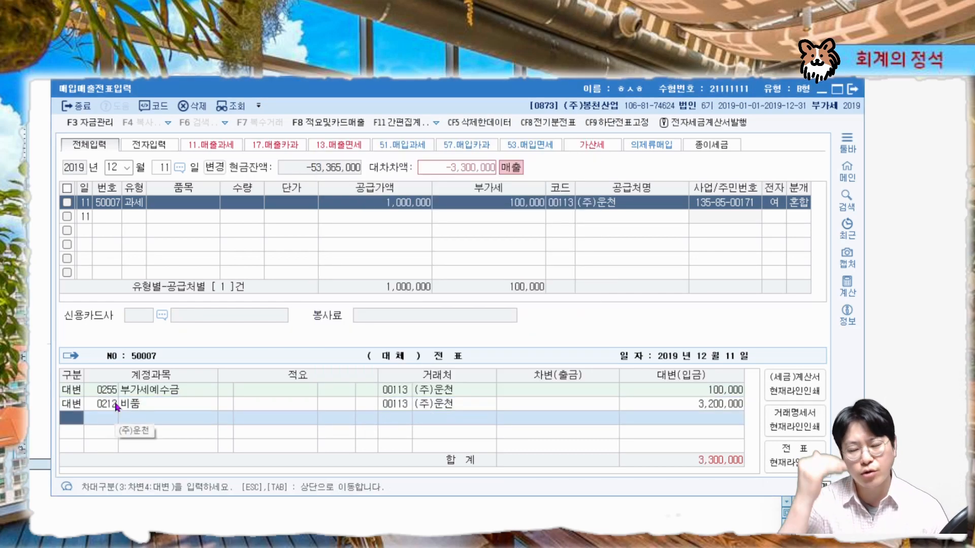
Add a debit line for 0213 감가상각누계액 (비품) with an amount of 1,600,000
{"action": "type", "text": "3감가상"}
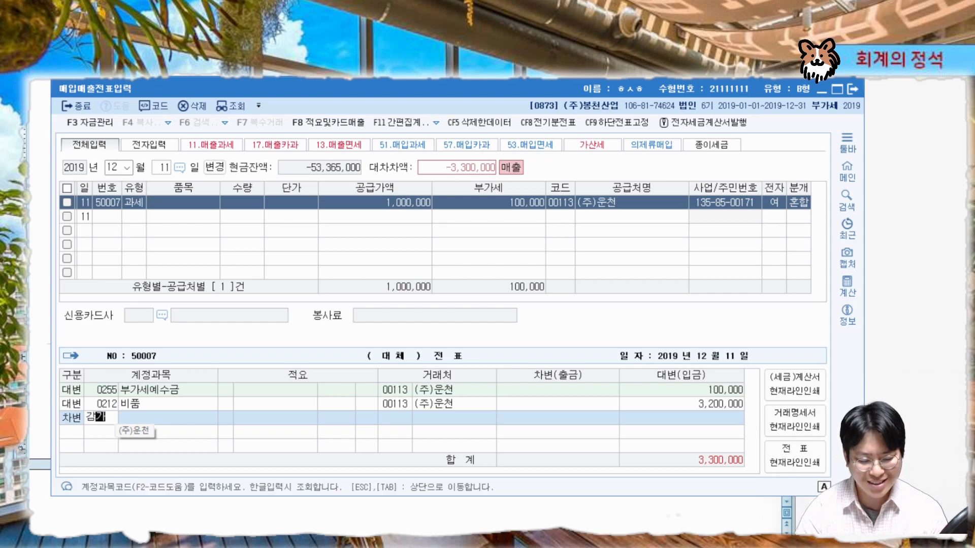
{"action": "key", "text": "Return"}
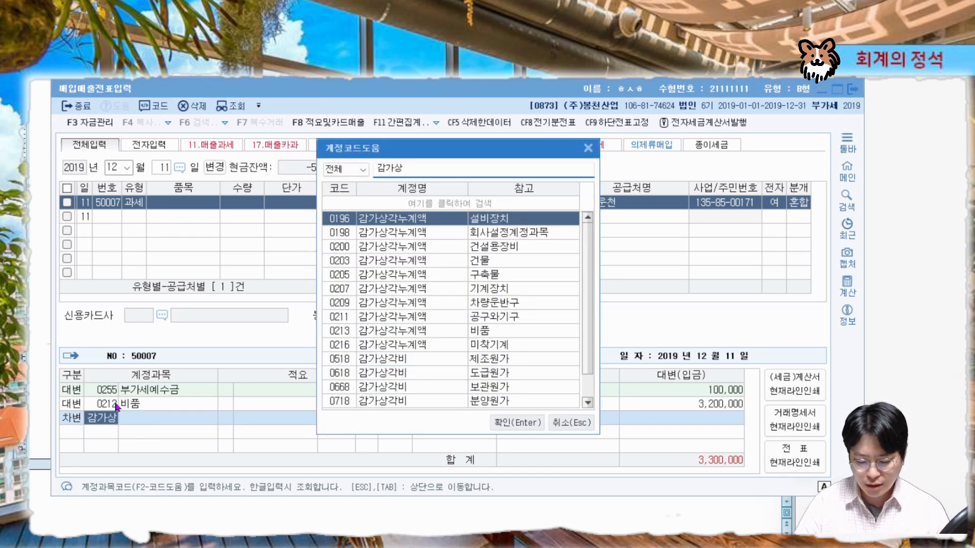
{"action": "key", "text": "Down"}
{"action": "key", "text": "Down"}
{"action": "key", "text": "Down"}
{"action": "key", "text": "Down"}
{"action": "key", "text": "Down"}
{"action": "key", "text": "Down"}
{"action": "key", "text": "Down"}
{"action": "key", "text": "Down"}
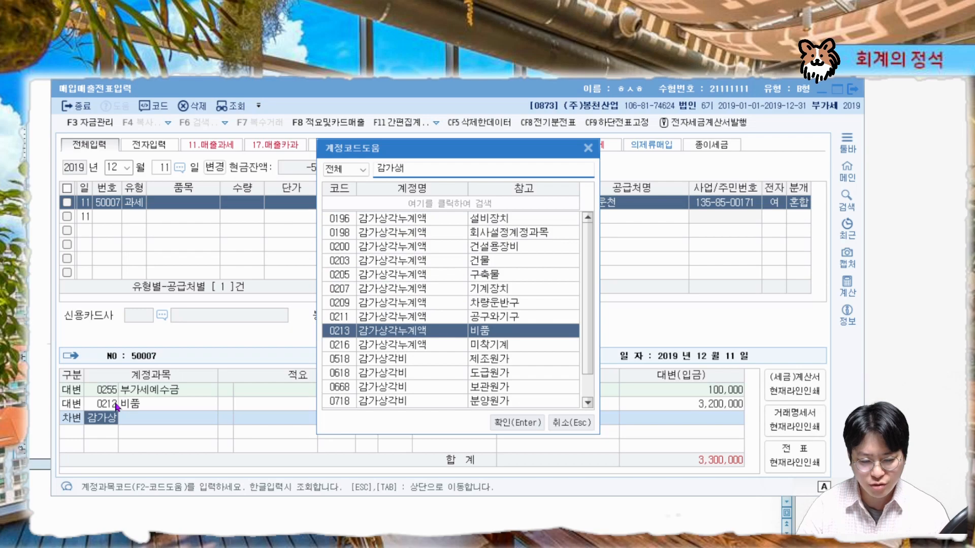
{"action": "key", "text": "Return"}
{"action": "type", "text": "2"}
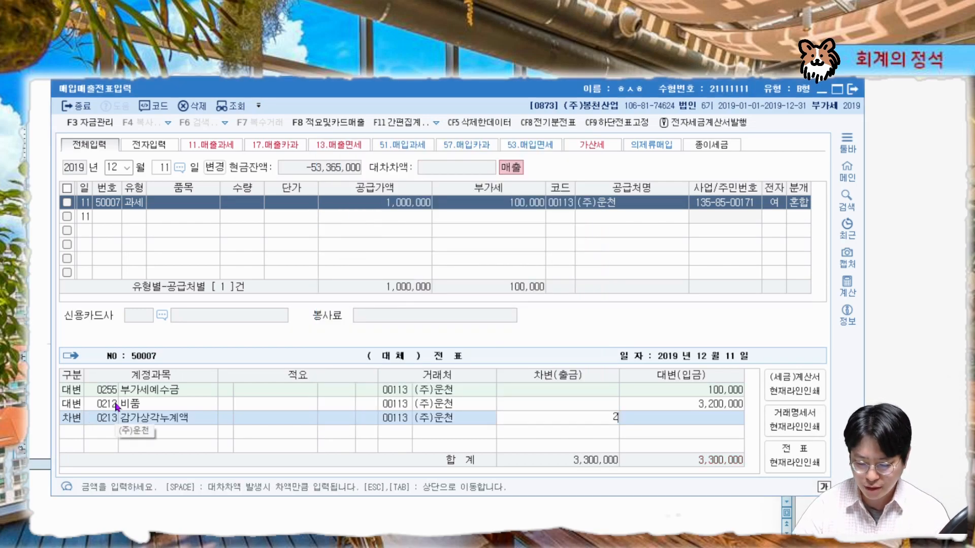
{"action": "type", "text": "00,000"}
{"action": "key", "text": "Return"}
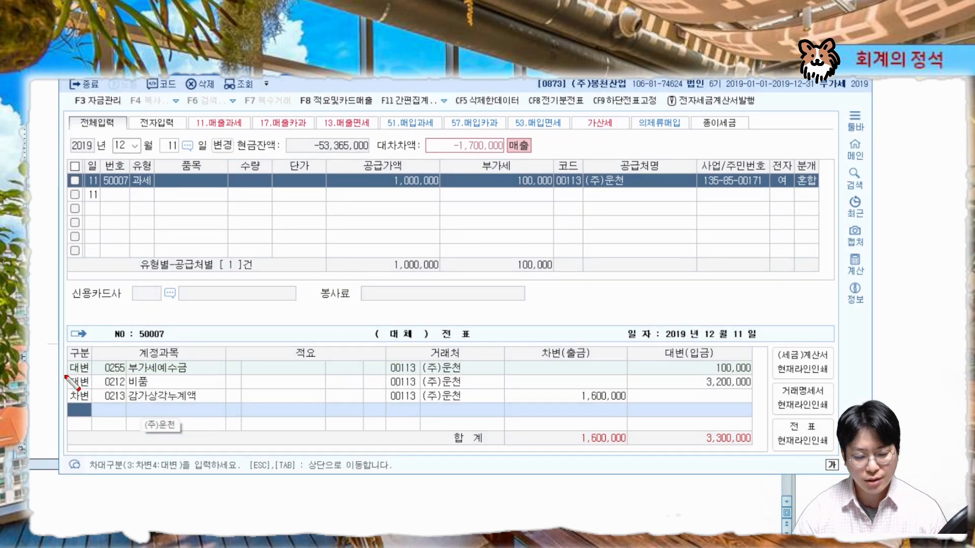
Review the problem text for the sale price, VAT treatment and how payment was received
{"action": "mouse_move", "coordinate": [66, 375]}
{"action": "left_mouse_down"}
{"action": "mouse_move", "coordinate": [751, 375]}
{"action": "mouse_move", "coordinate": [750, 342]}
{"action": "left_mouse_up"}
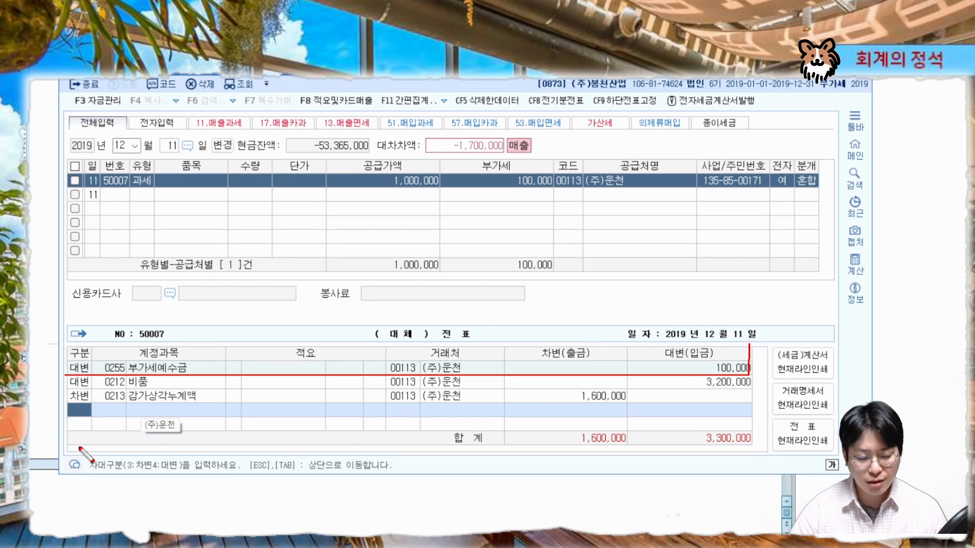
{"action": "key", "text": "Escape"}
{"action": "left_click_drag", "start_coordinate": [463, 68], "coordinate": [460, 278]}
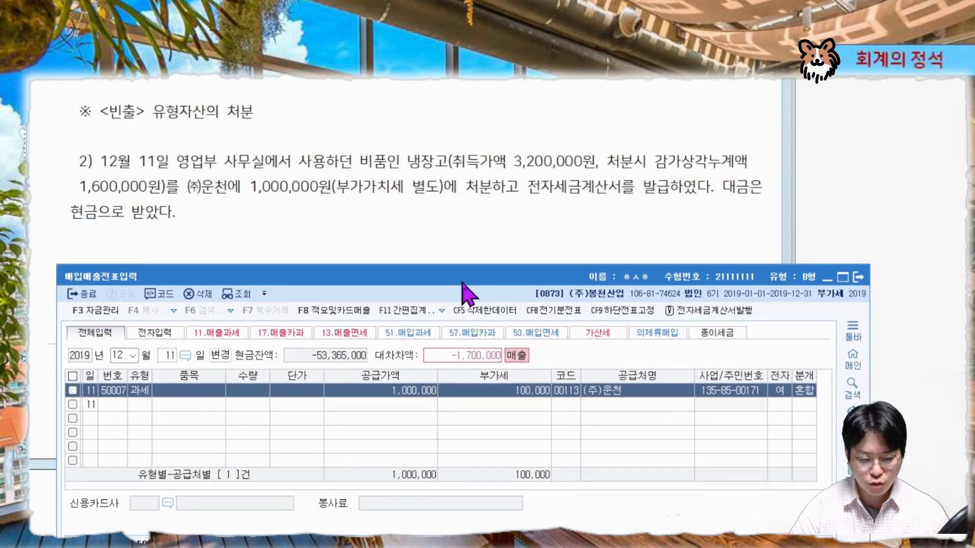
{"action": "key", "text": "ctrl+2"}
{"action": "left_click_drag", "start_coordinate": [244, 195], "coordinate": [449, 195]}
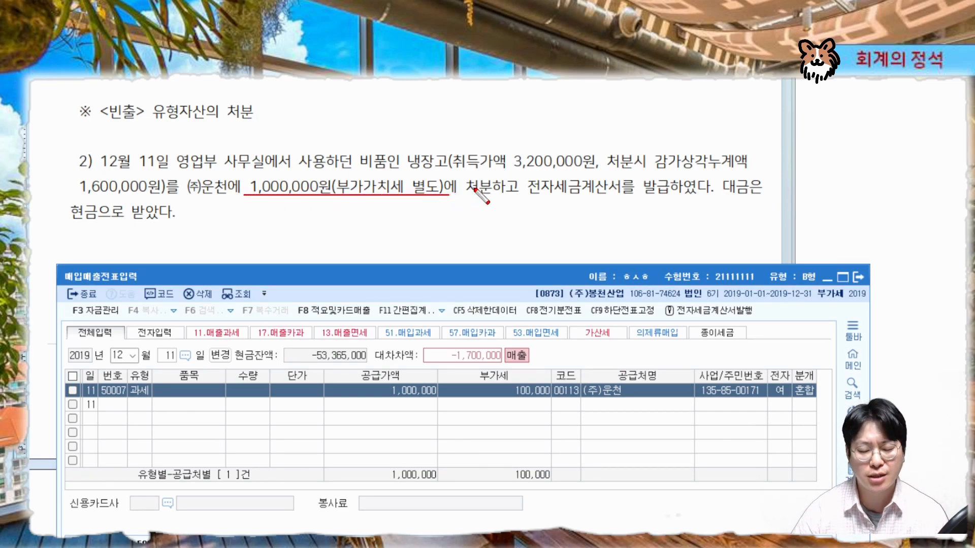
{"action": "mouse_move", "coordinate": [100, 221]}
{"action": "left_mouse_down"}
{"action": "mouse_move", "coordinate": [76, 211]}
{"action": "mouse_move", "coordinate": [83, 218]}
{"action": "left_mouse_up"}
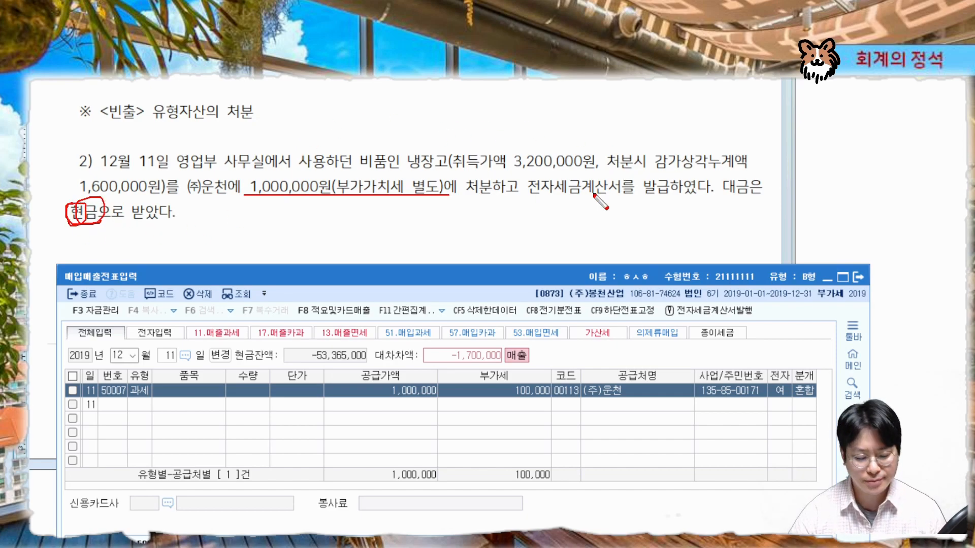
{"action": "key", "text": "Escape"}
{"action": "left_click_drag", "start_coordinate": [500, 276], "coordinate": [492, 72]}
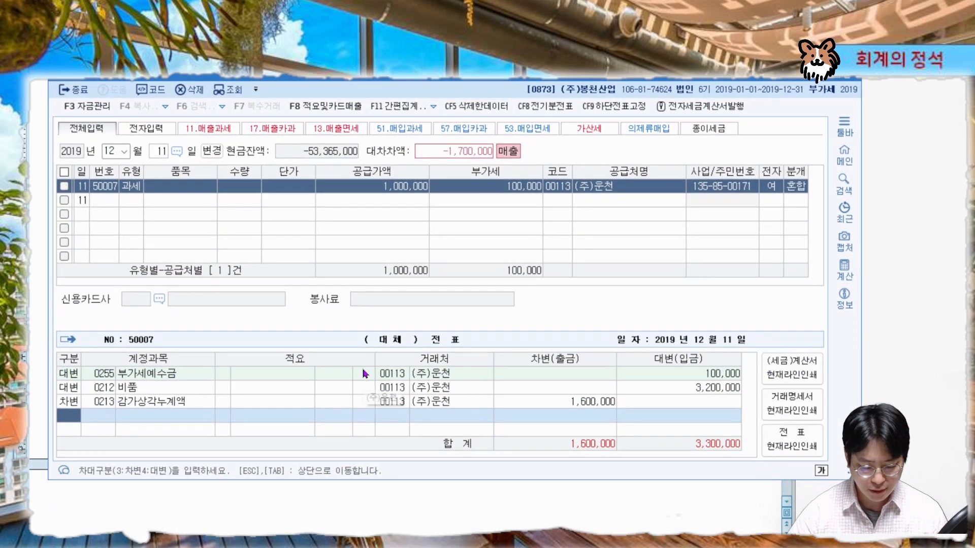
Add a debit line for 0101 현금 with an amount of 1,100,000
{"action": "type", "text": "3현금"}
{"action": "key", "text": "Return"}
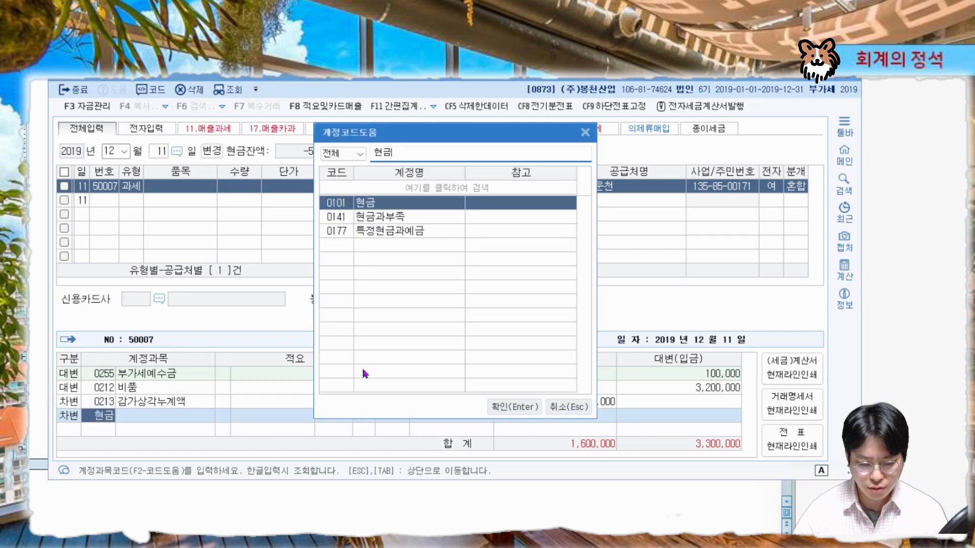
{"action": "key", "text": "Return"}
{"action": "key", "text": "Return"}
{"action": "key", "text": "Return"}
{"action": "type", "text": "1100000"}
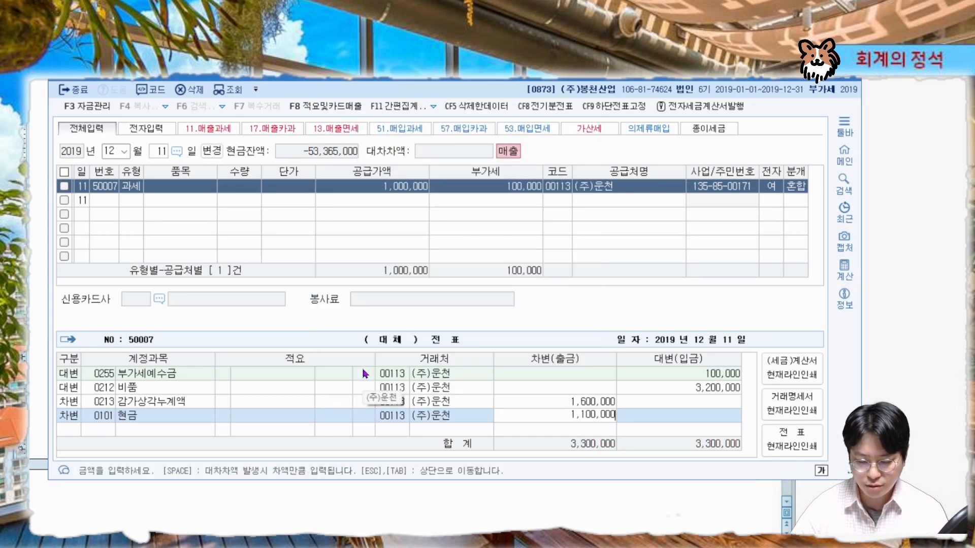
{"action": "key", "text": "Return"}
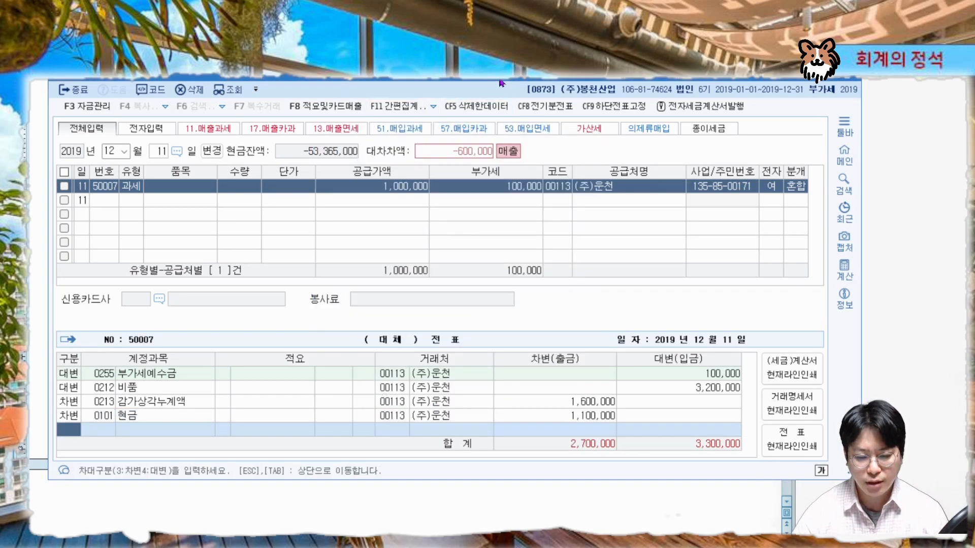
Add a balancing debit line for 0970 유형자산처분손실 of 600,000
{"action": "left_click_drag", "start_coordinate": [503, 84], "coordinate": [453, 27]}
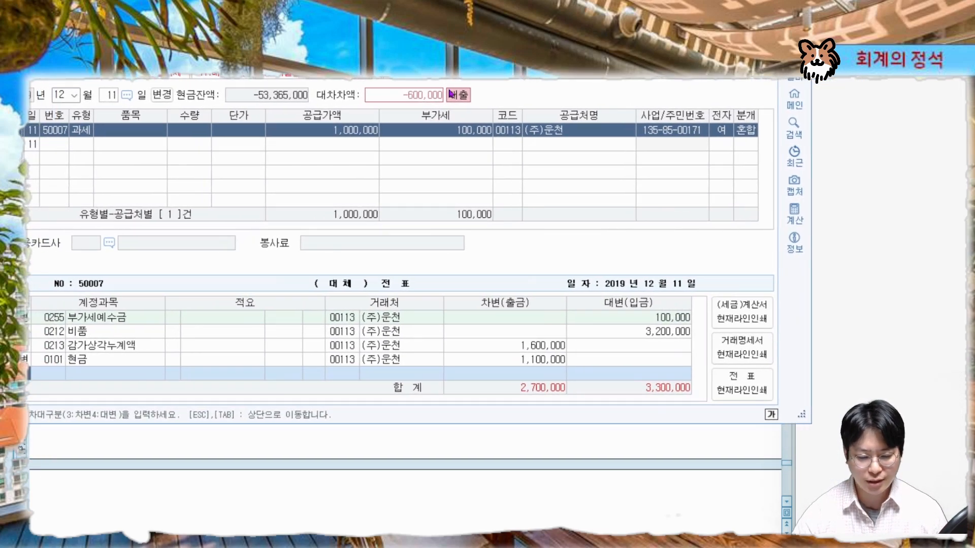
{"action": "mouse_move", "coordinate": [561, 409]}
{"action": "left_mouse_down"}
{"action": "mouse_move", "coordinate": [528, 387]}
{"action": "mouse_move", "coordinate": [557, 394]}
{"action": "mouse_move", "coordinate": [500, 391]}
{"action": "mouse_move", "coordinate": [542, 401]}
{"action": "left_mouse_up"}
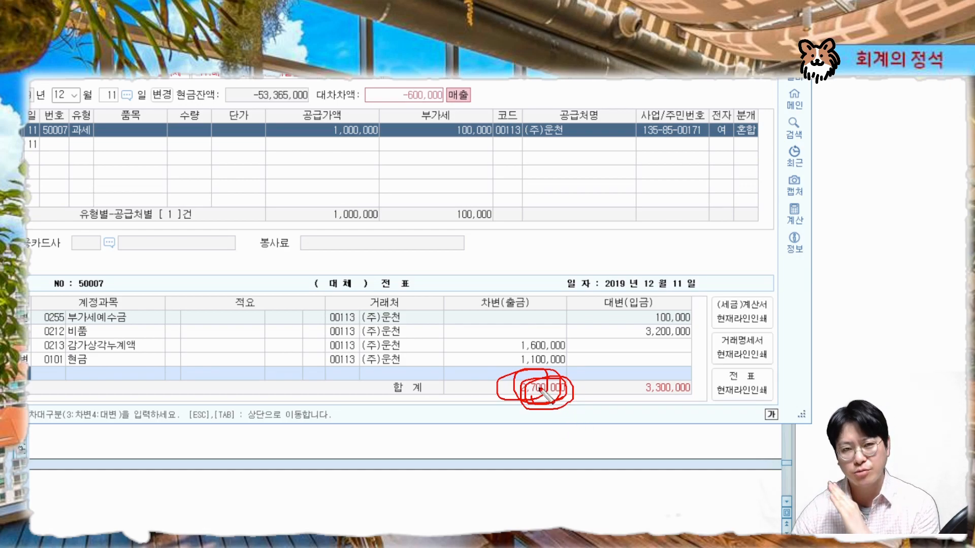
{"action": "key", "text": "Escape"}
{"action": "left_click_drag", "start_coordinate": [452, 31], "coordinate": [484, 37]}
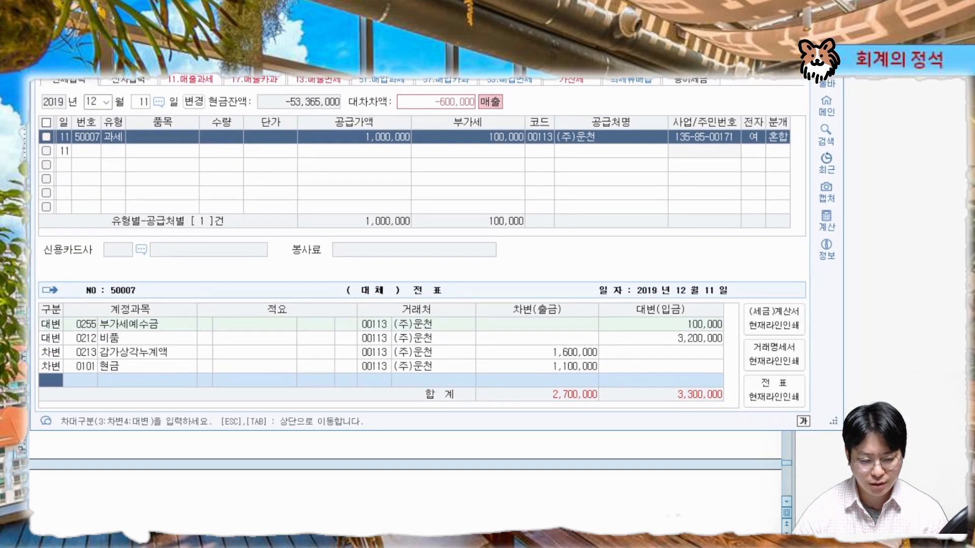
{"action": "type", "text": "3유형자"}
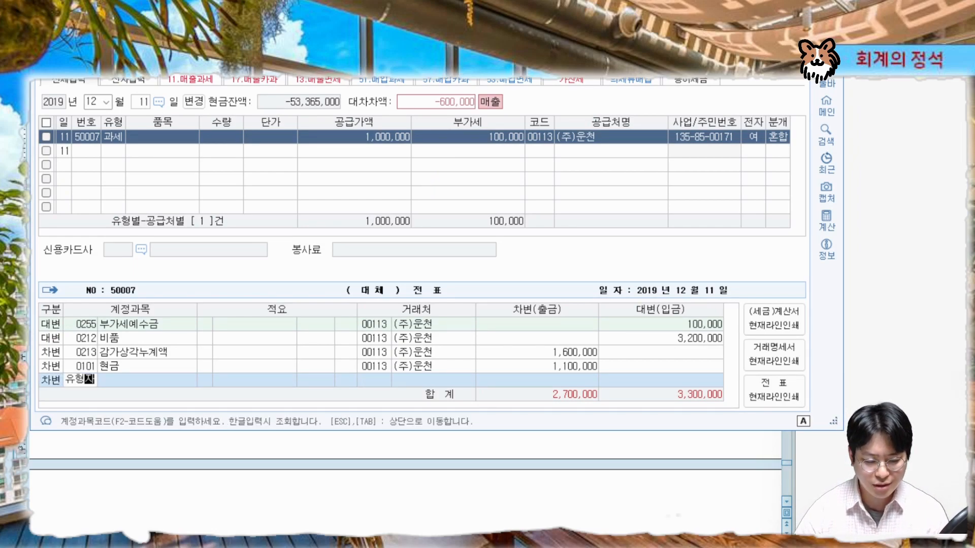
{"action": "key", "text": "Return"}
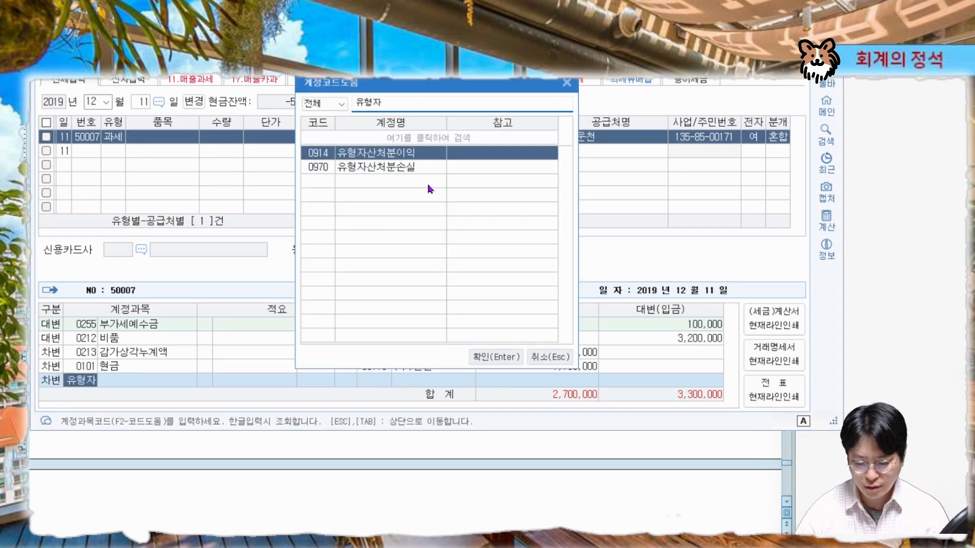
{"action": "key", "text": "Down"}
{"action": "key", "text": "Return"}
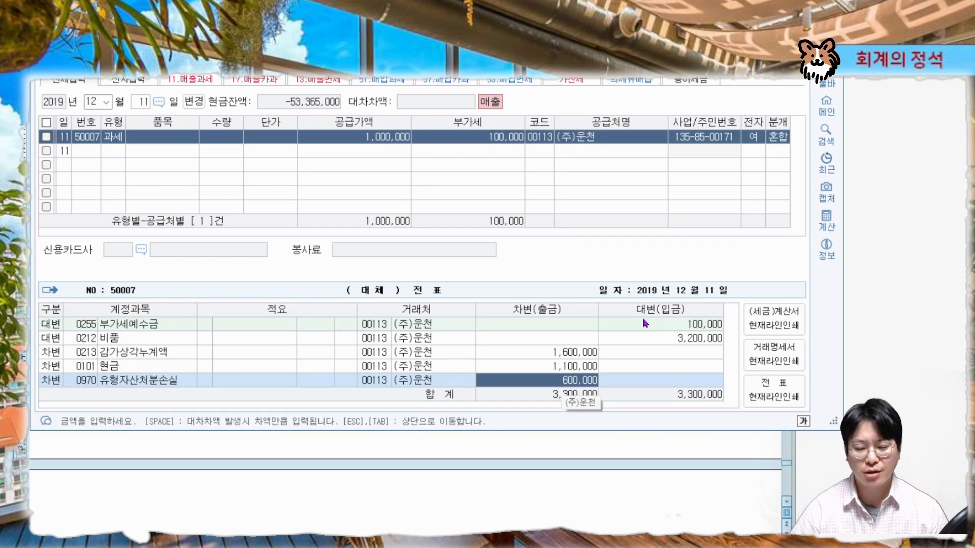
Read the next problem about the August 14 credit card sales slip issued to (주)마진상사
{"action": "left_click", "coordinate": [792, 46]}
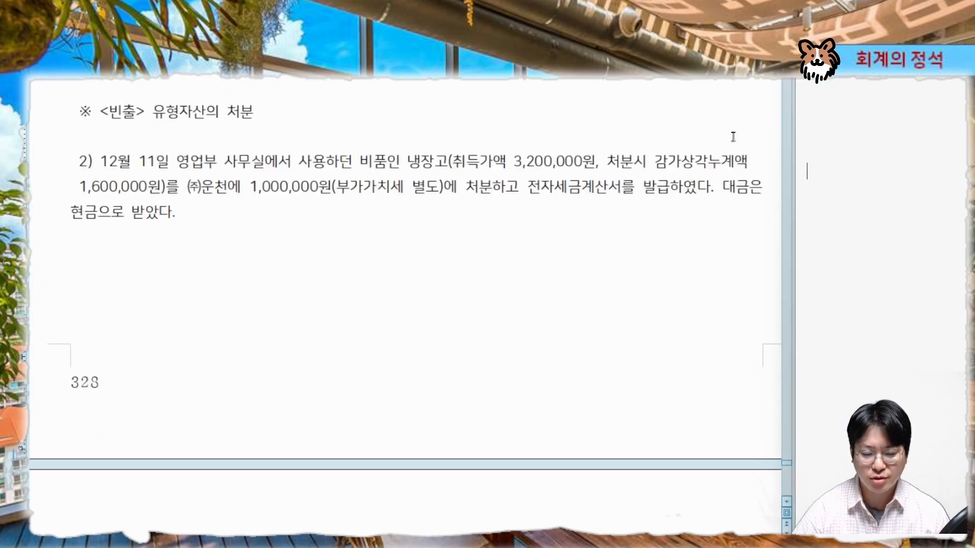
{"action": "left_click", "coordinate": [421, 138]}
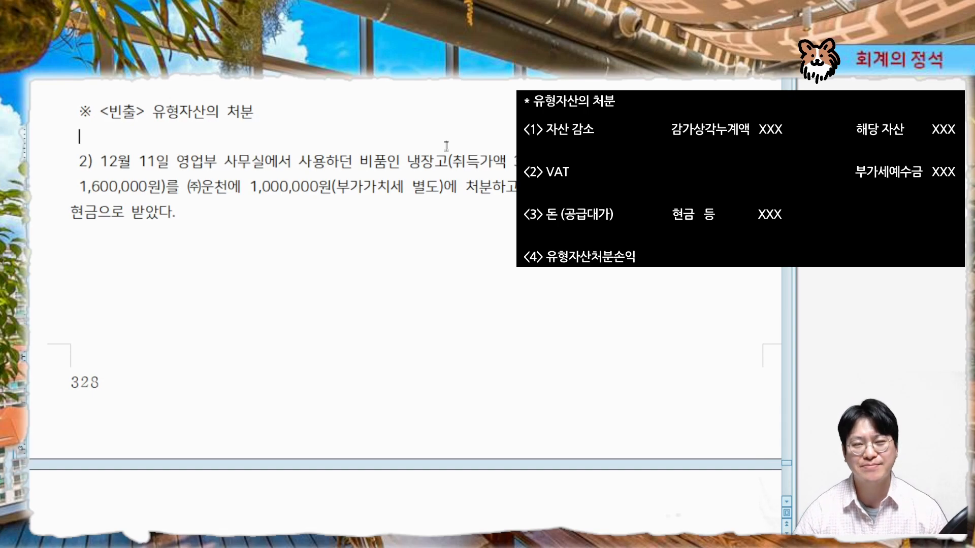
{"action": "scroll", "coordinate": [452, 261], "scroll_direction": "down", "scroll_amount": 10}
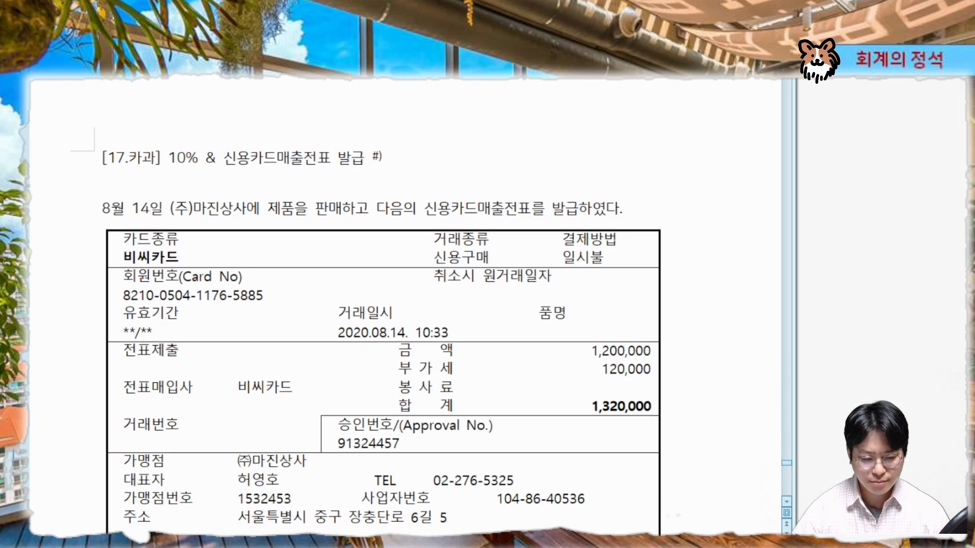
{"action": "scroll", "coordinate": [432, 332], "scroll_direction": "right", "scroll_amount": 1}
{"action": "left_click", "coordinate": [787, 505]}
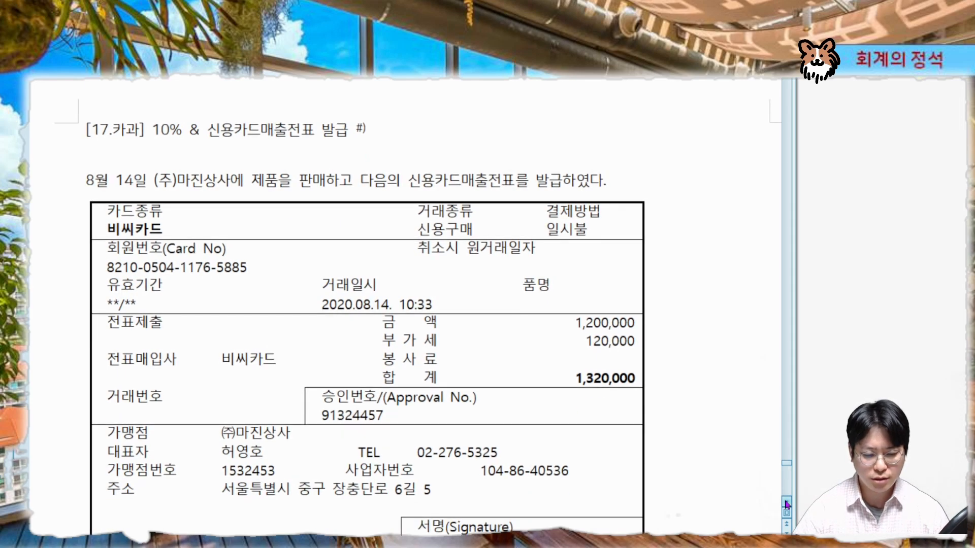
{"action": "key", "text": "ctrl+2"}
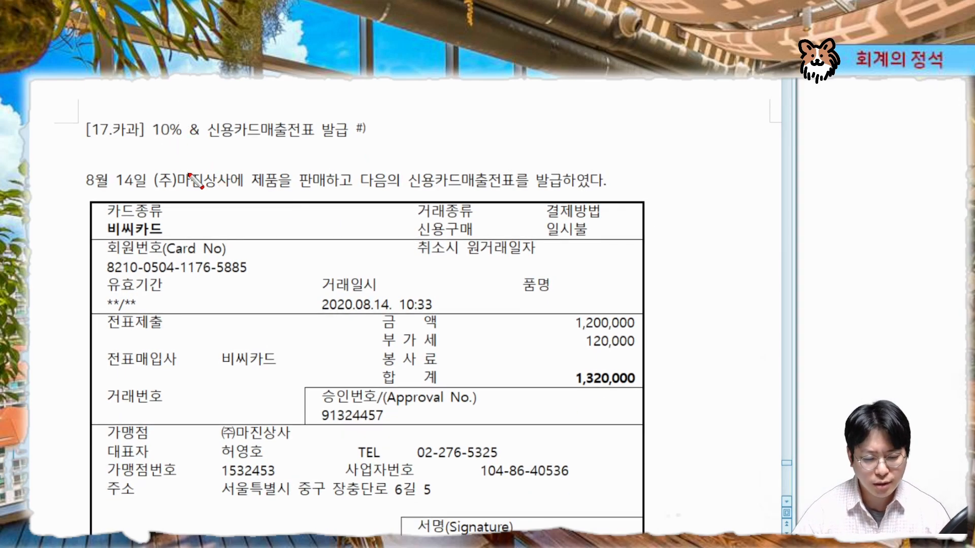
{"action": "mouse_move", "coordinate": [138, 128]}
{"action": "left_mouse_down"}
{"action": "mouse_move", "coordinate": [124, 137]}
{"action": "mouse_move", "coordinate": [158, 138]}
{"action": "mouse_move", "coordinate": [155, 126]}
{"action": "mouse_move", "coordinate": [127, 142]}
{"action": "mouse_move", "coordinate": [114, 133]}
{"action": "mouse_move", "coordinate": [134, 129]}
{"action": "left_mouse_up"}
{"action": "left_click_drag", "start_coordinate": [249, 134], "coordinate": [238, 114]}
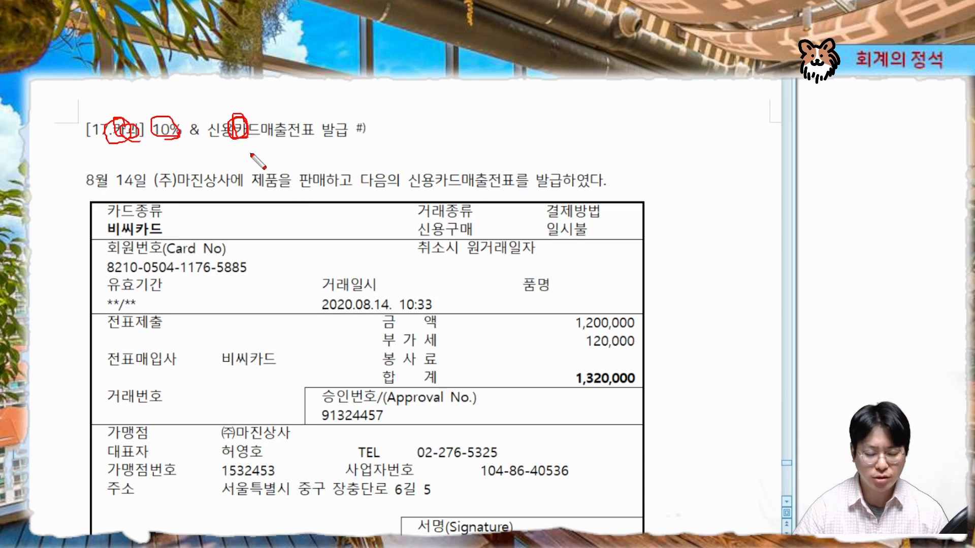
{"action": "key", "text": "Escape"}
{"action": "scroll", "coordinate": [574, 166], "scroll_direction": "down", "scroll_amount": 3}
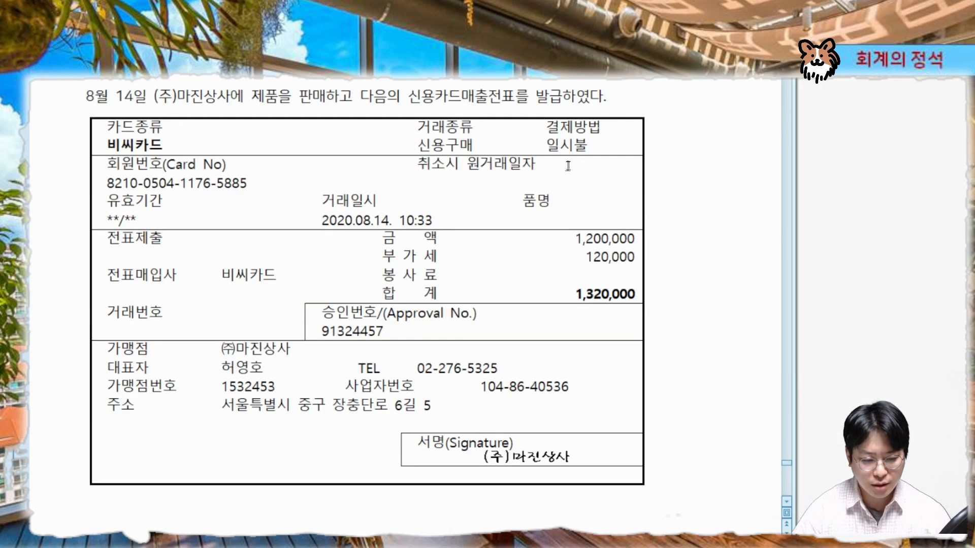
Start a new sales/purchase entry dated August 14
{"action": "key", "text": "alt+Tab"}
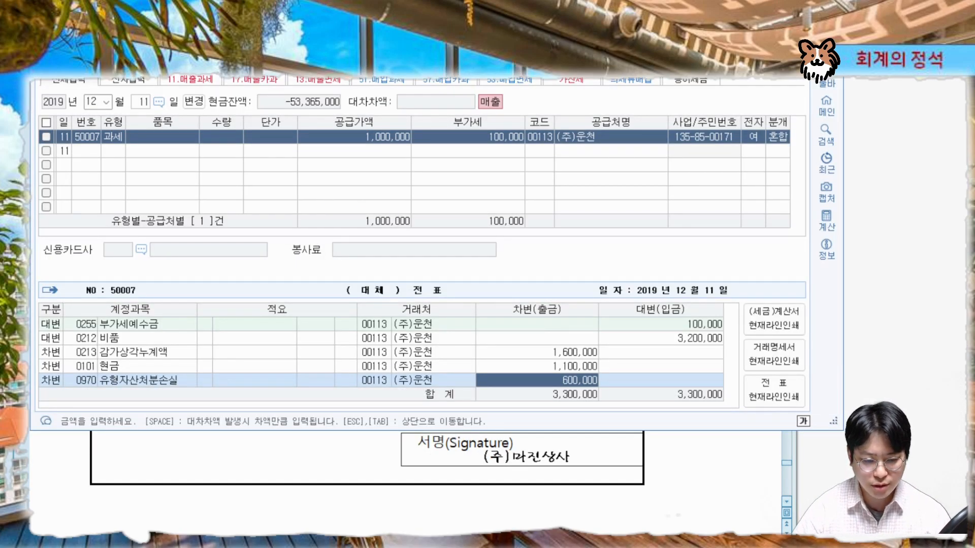
{"action": "left_click_drag", "start_coordinate": [329, 22], "coordinate": [376, 127]}
{"action": "left_click", "coordinate": [140, 204]}
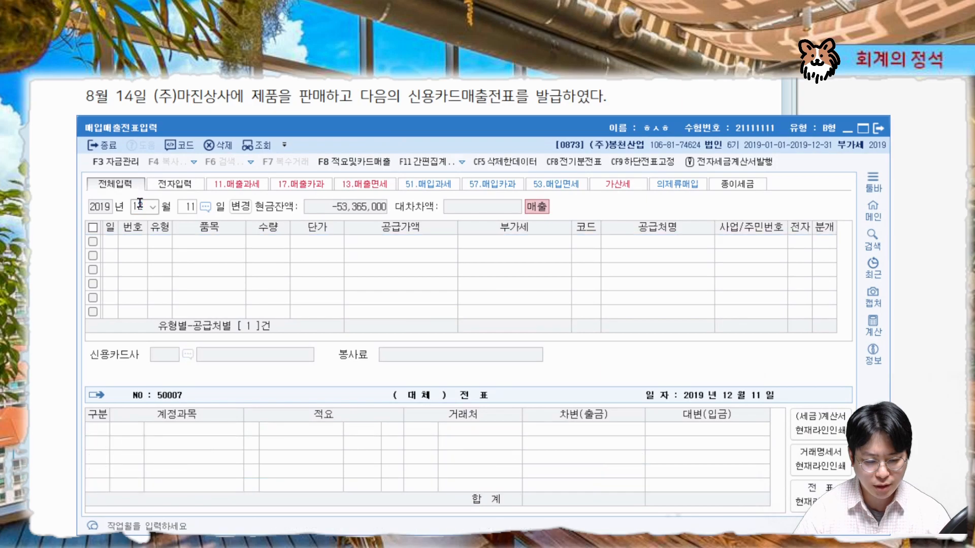
{"action": "type", "text": "08"}
{"action": "key", "text": "Return"}
{"action": "type", "text": "14"}
{"action": "key", "text": "Return"}
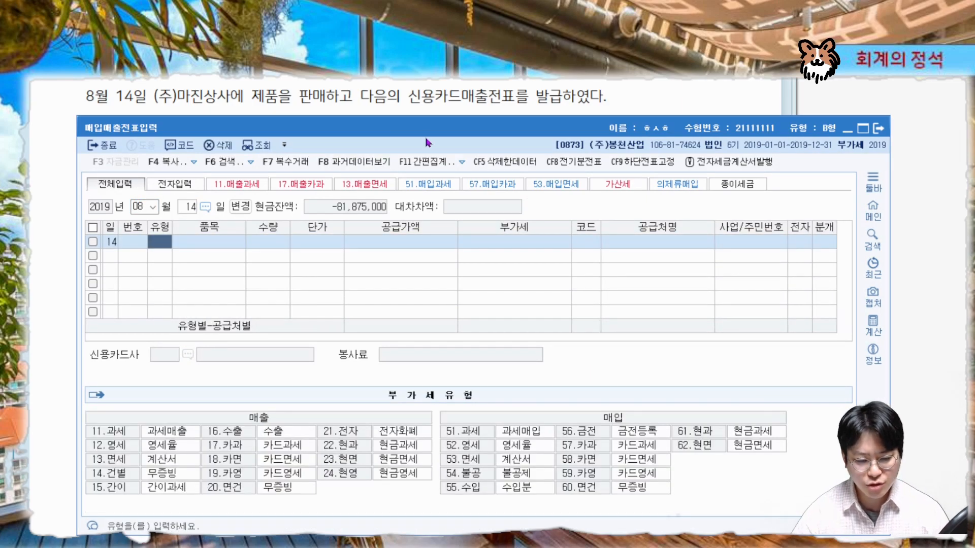
Re-read the problem's customer, product sale and credit card slip details
{"action": "left_click_drag", "start_coordinate": [426, 138], "coordinate": [428, 215]}
{"action": "left_click_drag", "start_coordinate": [152, 106], "coordinate": [222, 106]}
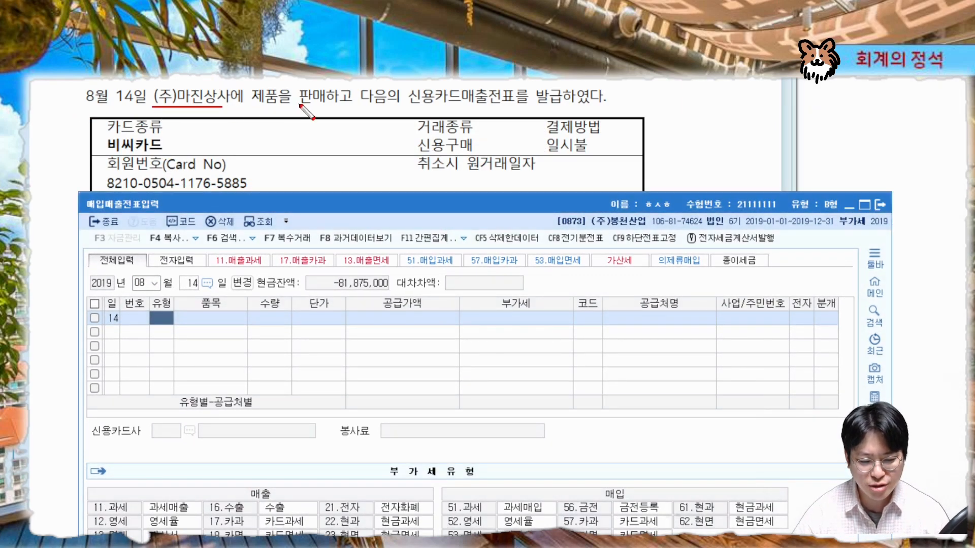
{"action": "mouse_move", "coordinate": [300, 105]}
{"action": "left_mouse_down"}
{"action": "mouse_move", "coordinate": [277, 94]}
{"action": "mouse_move", "coordinate": [320, 85]}
{"action": "left_mouse_up"}
{"action": "left_click_drag", "start_coordinate": [406, 108], "coordinate": [560, 108]}
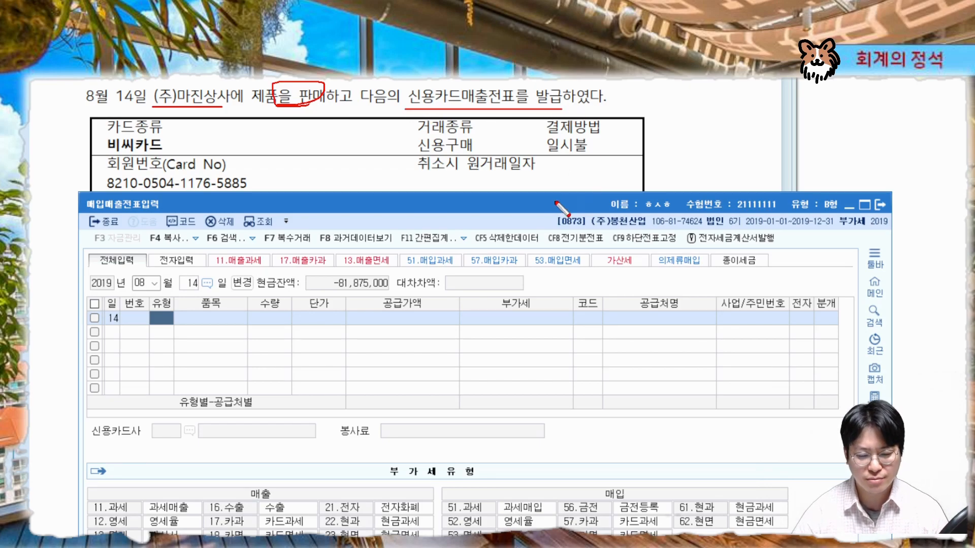
Set the August 14 entry's type to 17 카과 (card sale)
{"action": "mouse_move", "coordinate": [561, 206]}
{"action": "left_mouse_down"}
{"action": "mouse_move", "coordinate": [730, 96]}
{"action": "mouse_move", "coordinate": [713, 32]}
{"action": "left_mouse_up"}
{"action": "mouse_move", "coordinate": [375, 355]}
{"action": "left_mouse_down"}
{"action": "mouse_move", "coordinate": [464, 354]}
{"action": "mouse_move", "coordinate": [433, 349]}
{"action": "left_mouse_up"}
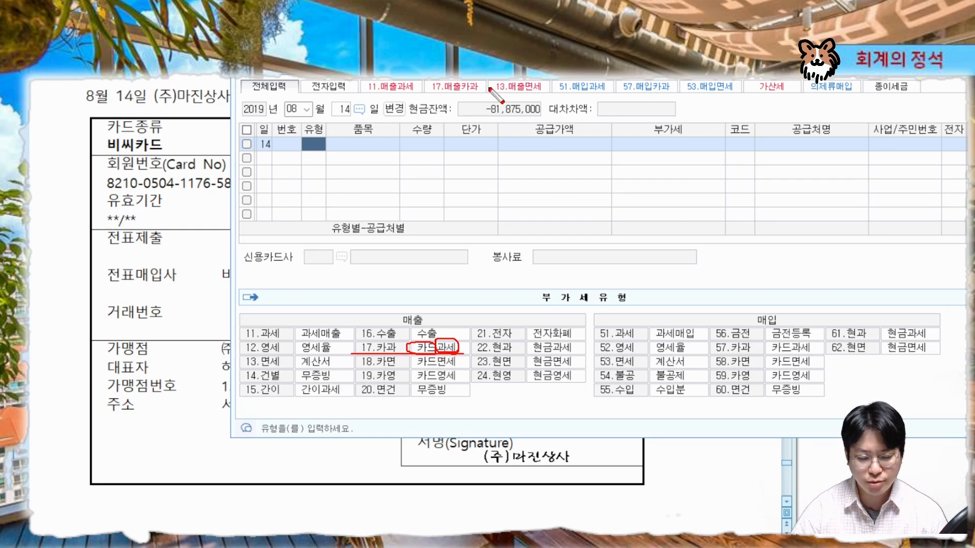
{"action": "key", "text": "Escape"}
{"action": "left_click_drag", "start_coordinate": [559, 47], "coordinate": [522, 258]}
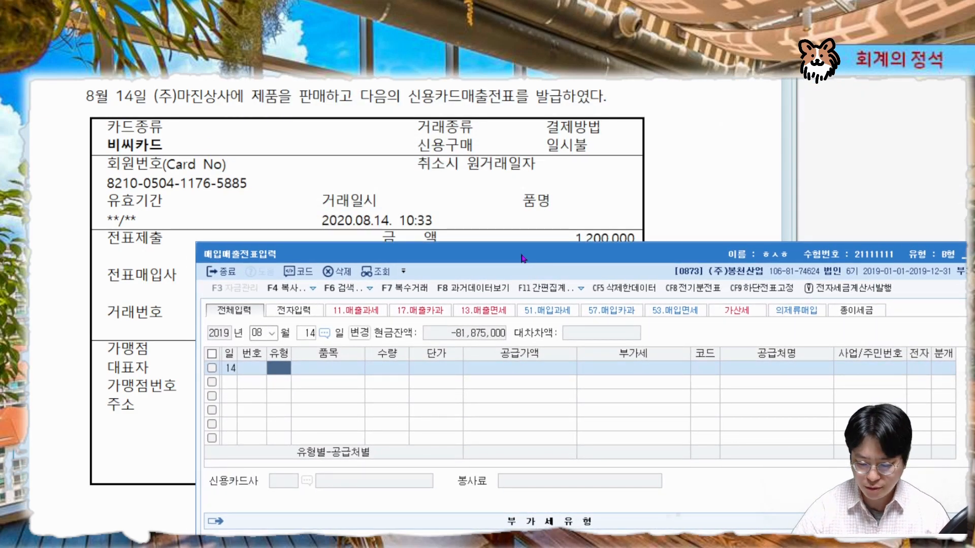
{"action": "type", "text": "17"}
{"action": "key", "text": "Return"}
{"action": "key", "text": "Return"}
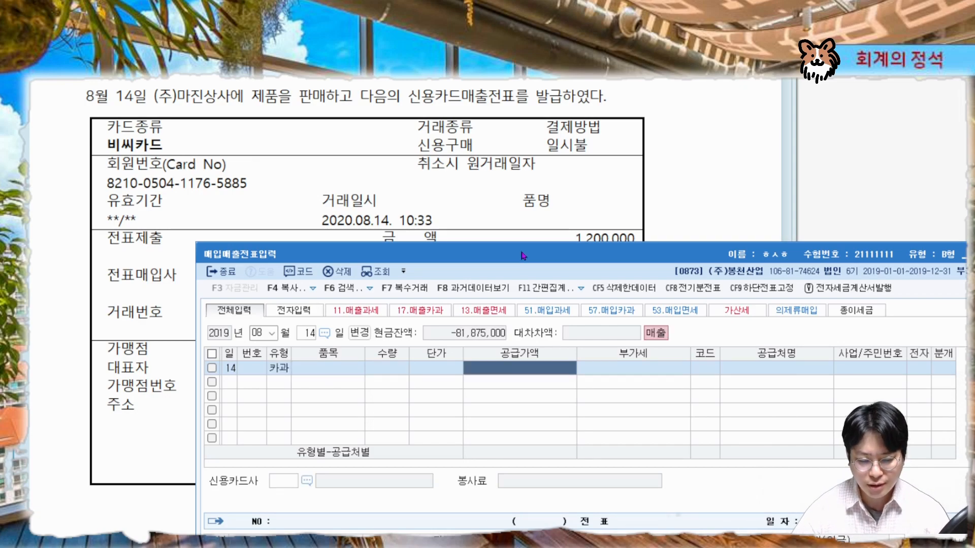
Enter the card total of 1,320,000 as the supply amount so it splits into 1,200,000 plus 120,000 VAT
{"action": "left_click_drag", "start_coordinate": [523, 255], "coordinate": [461, 316]}
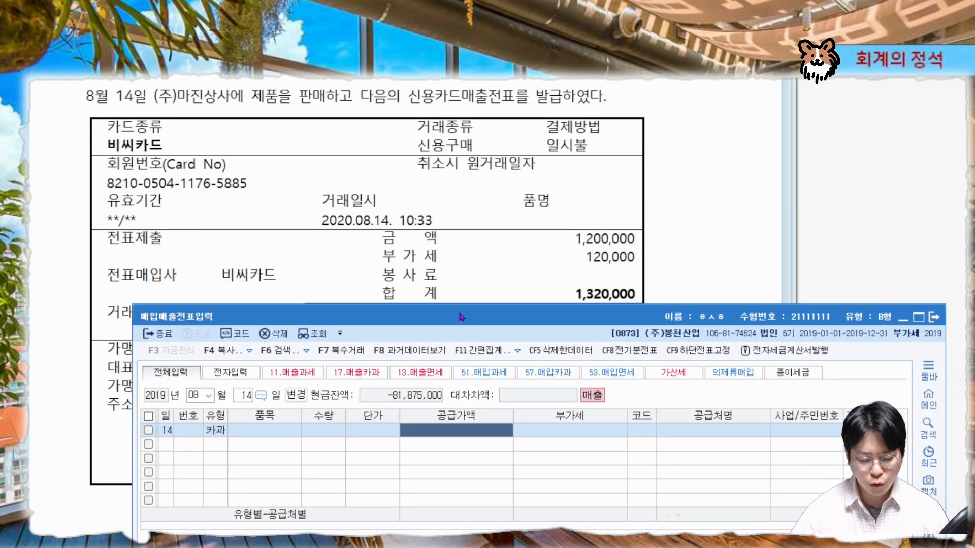
{"action": "key", "text": "ctrl+2"}
{"action": "left_click_drag", "start_coordinate": [365, 303], "coordinate": [631, 303]}
{"action": "mouse_move", "coordinate": [634, 257]}
{"action": "left_mouse_down"}
{"action": "mouse_move", "coordinate": [589, 266]}
{"action": "mouse_move", "coordinate": [621, 262]}
{"action": "left_mouse_up"}
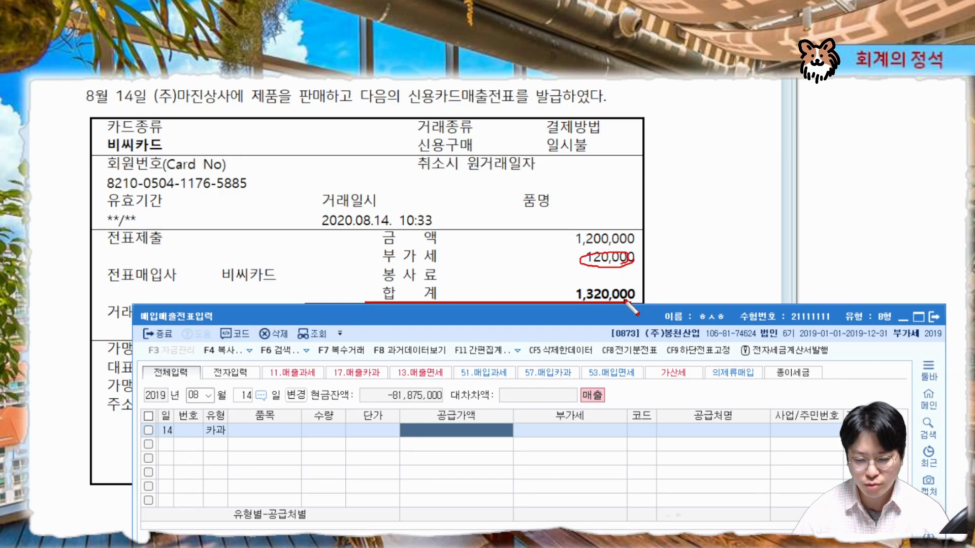
{"action": "mouse_move", "coordinate": [625, 298]}
{"action": "left_mouse_down"}
{"action": "mouse_move", "coordinate": [639, 285]}
{"action": "mouse_move", "coordinate": [571, 294]}
{"action": "mouse_move", "coordinate": [640, 301]}
{"action": "left_mouse_up"}
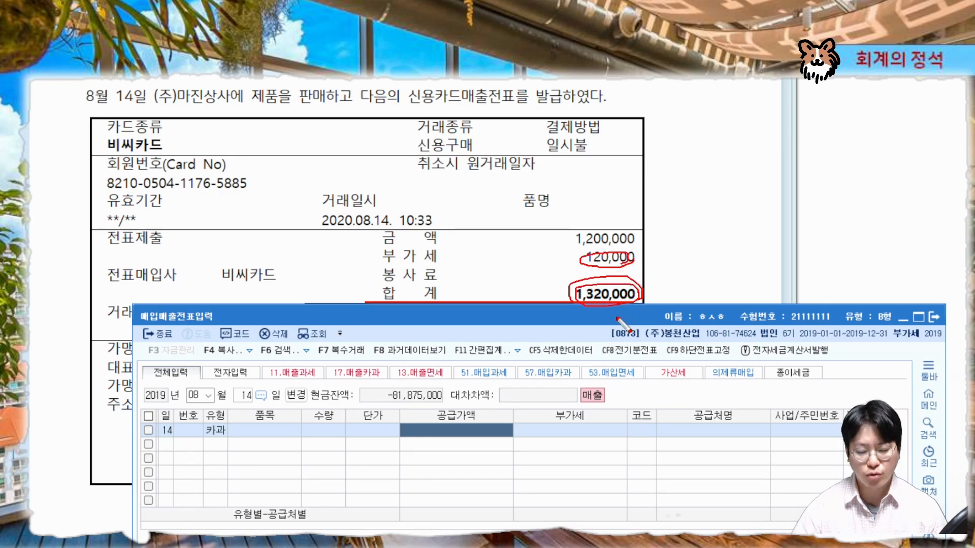
{"action": "key", "text": "Escape"}
{"action": "type", "text": "1,320,000"}
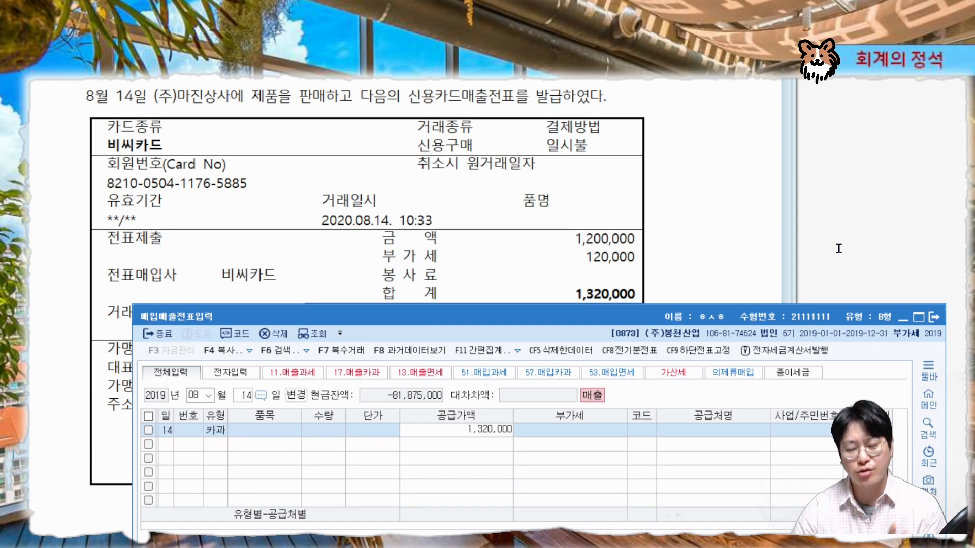
{"action": "key", "text": "Return"}
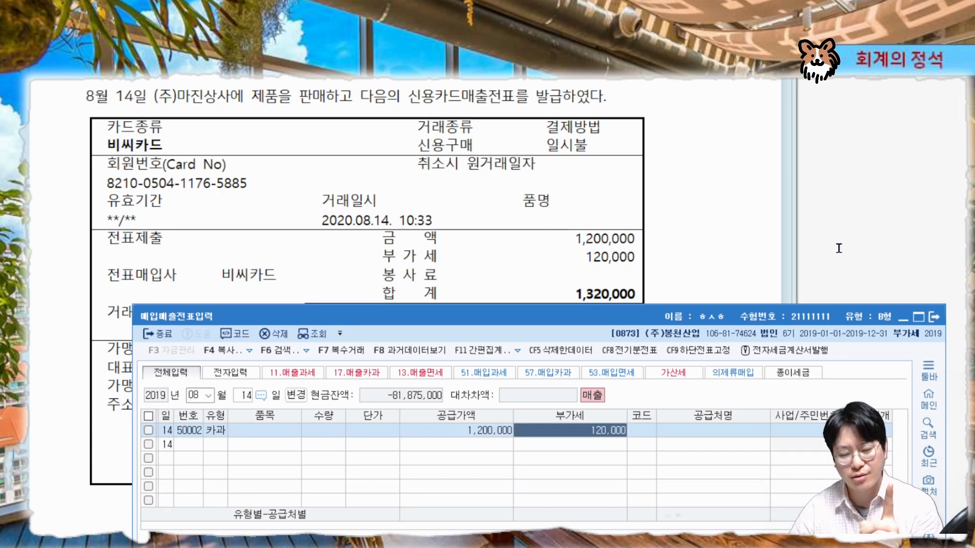
{"action": "key", "text": "Return"}
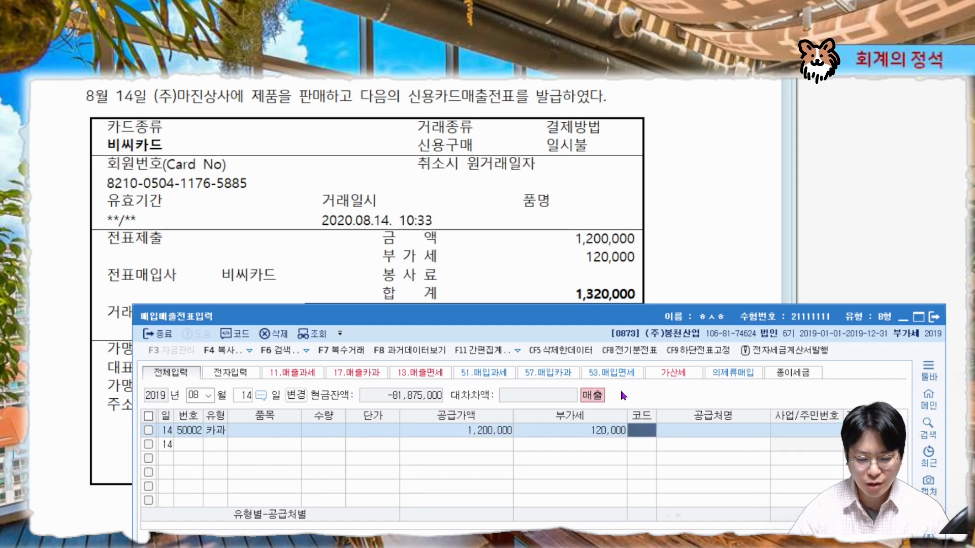
Set the customer to (주)마진상사 by searching 마진
{"action": "left_click_drag", "start_coordinate": [630, 316], "coordinate": [626, 193]}
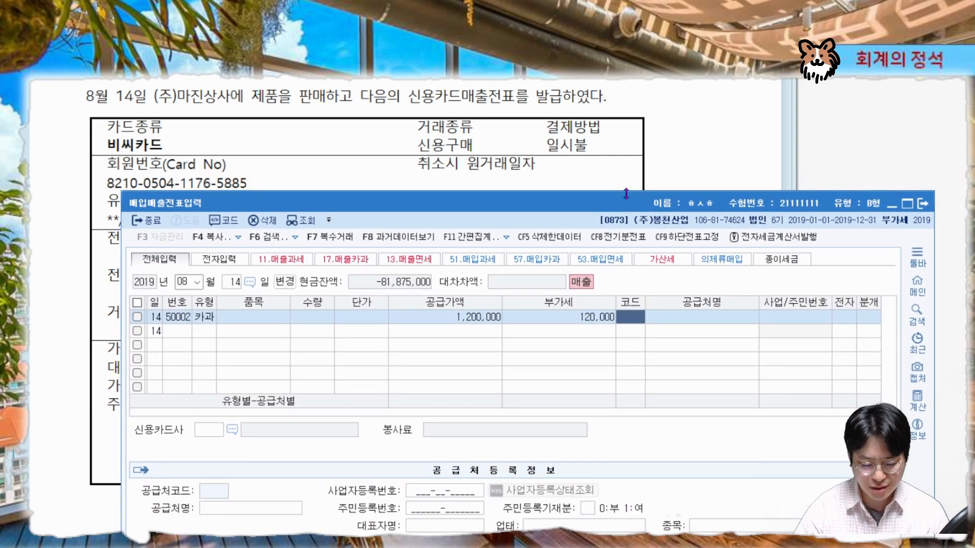
{"action": "type", "text": "마진"}
{"action": "key", "text": "Return"}
{"action": "key", "text": "Return"}
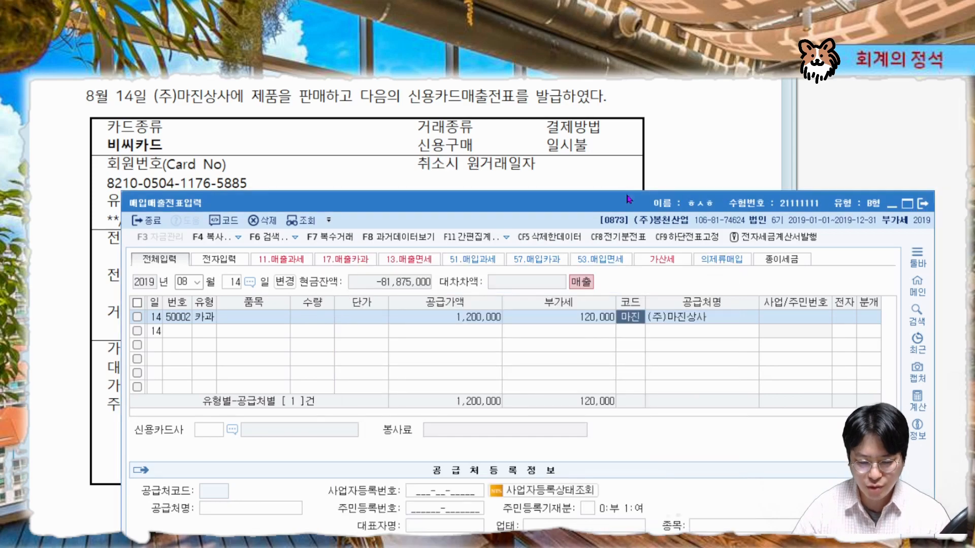
{"action": "key", "text": "Return"}
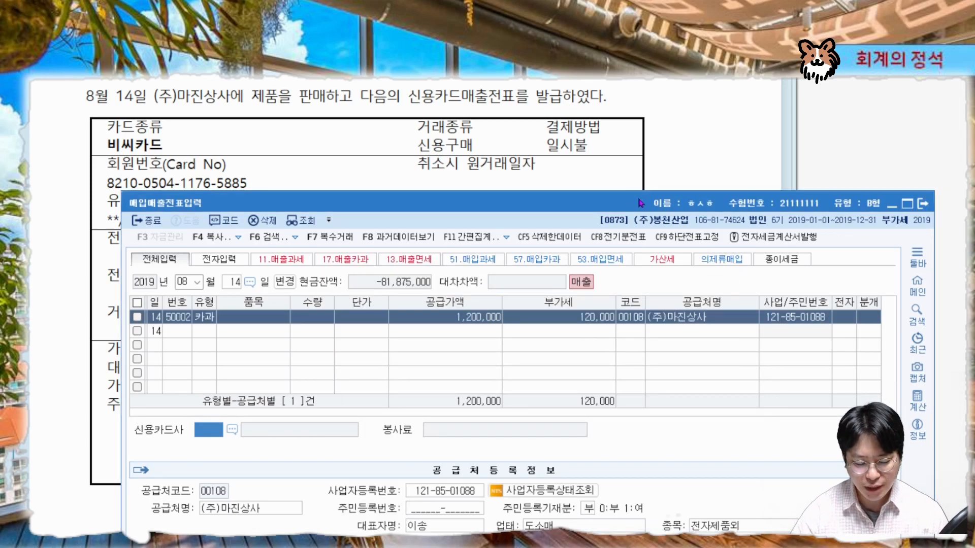
Select 비씨카드 (99603) as the credit card company using the code lookup
{"action": "left_click_drag", "start_coordinate": [125, 440], "coordinate": [377, 439]}
{"action": "mouse_move", "coordinate": [148, 159]}
{"action": "left_mouse_down"}
{"action": "mouse_move", "coordinate": [167, 137]}
{"action": "mouse_move", "coordinate": [106, 150]}
{"action": "mouse_move", "coordinate": [147, 155]}
{"action": "left_mouse_up"}
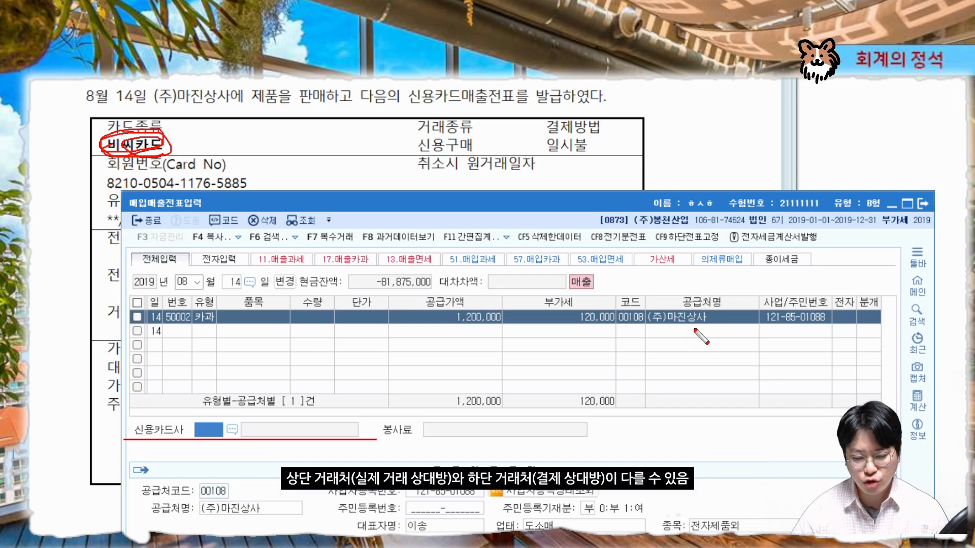
{"action": "mouse_move", "coordinate": [716, 324]}
{"action": "left_mouse_down"}
{"action": "mouse_move", "coordinate": [653, 329]}
{"action": "mouse_move", "coordinate": [733, 301]}
{"action": "mouse_move", "coordinate": [632, 335]}
{"action": "mouse_move", "coordinate": [647, 340]}
{"action": "mouse_move", "coordinate": [736, 290]}
{"action": "mouse_move", "coordinate": [621, 308]}
{"action": "mouse_move", "coordinate": [721, 333]}
{"action": "left_mouse_up"}
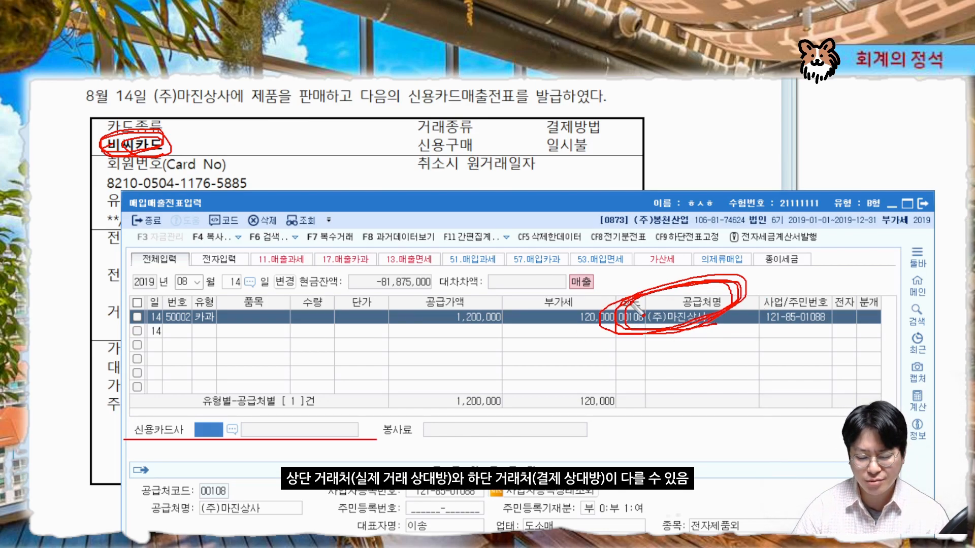
{"action": "key", "text": "Escape"}
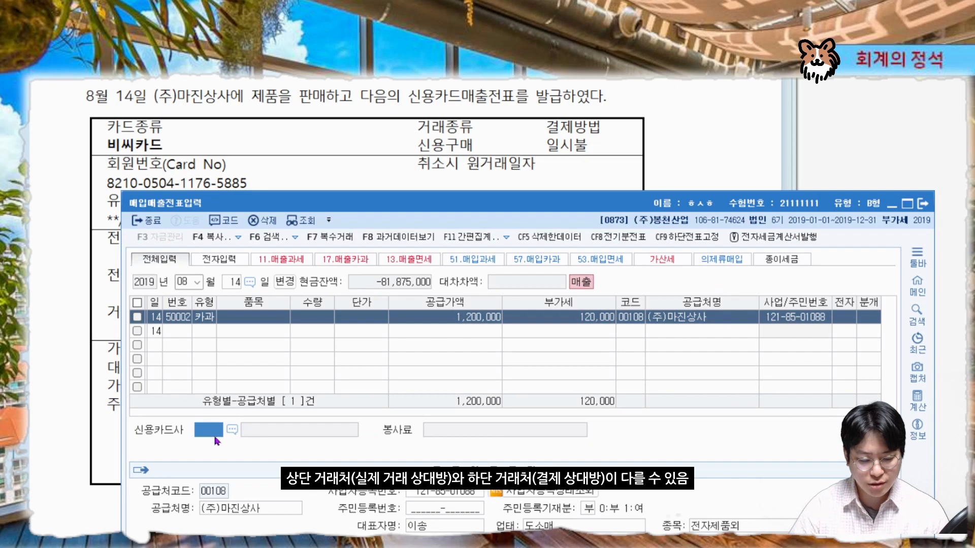
{"action": "key", "text": "ctrl+2"}
{"action": "mouse_move", "coordinate": [184, 153]}
{"action": "left_mouse_down"}
{"action": "mouse_move", "coordinate": [103, 161]}
{"action": "mouse_move", "coordinate": [121, 165]}
{"action": "left_mouse_up"}
{"action": "key", "text": "Escape"}
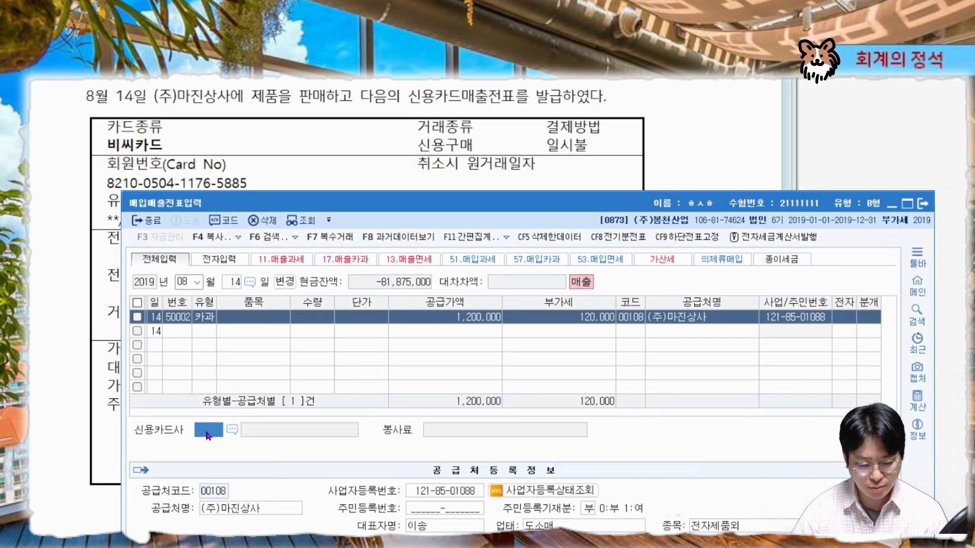
{"action": "key", "text": "F2"}
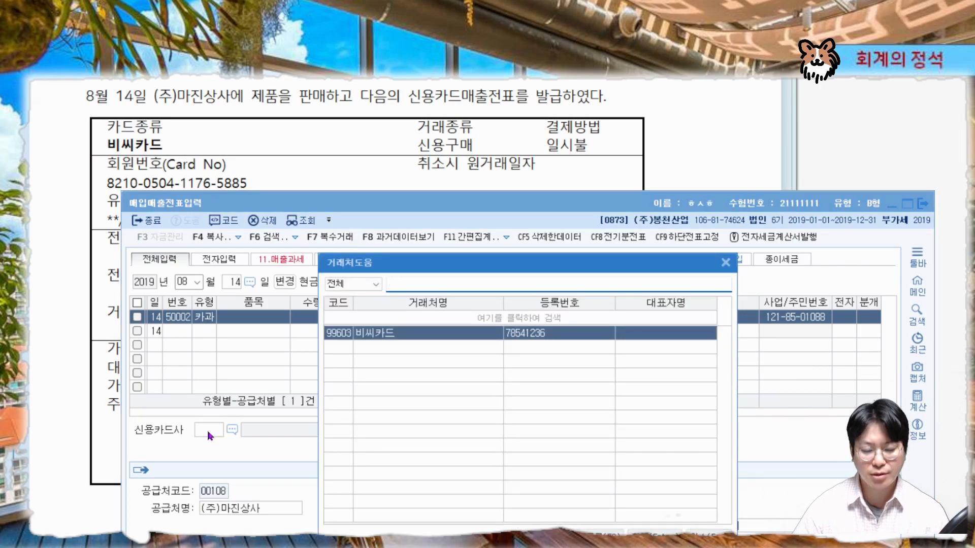
{"action": "key", "text": "Return"}
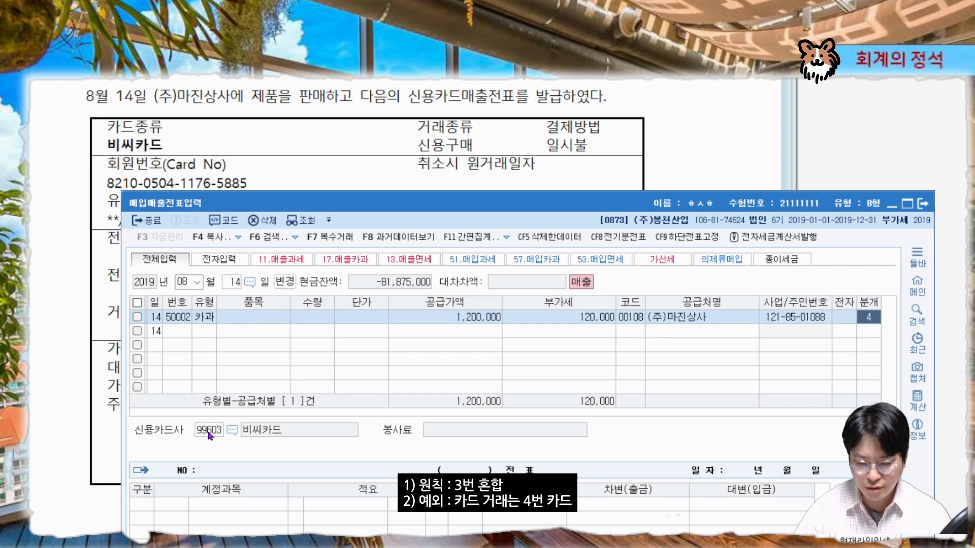
Accept the card journal type to generate the journal lines
{"action": "key", "text": "Return"}
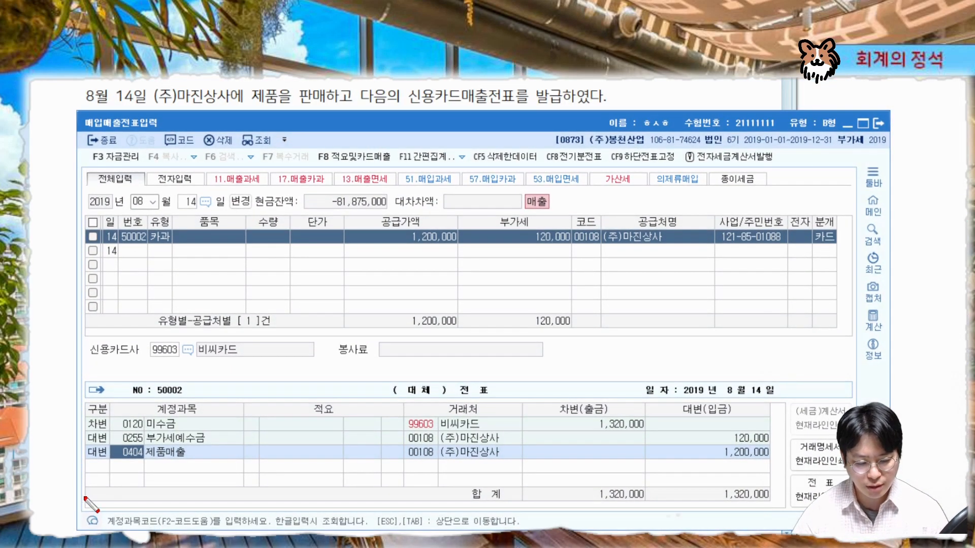
{"action": "left_click_drag", "start_coordinate": [85, 460], "coordinate": [778, 451]}
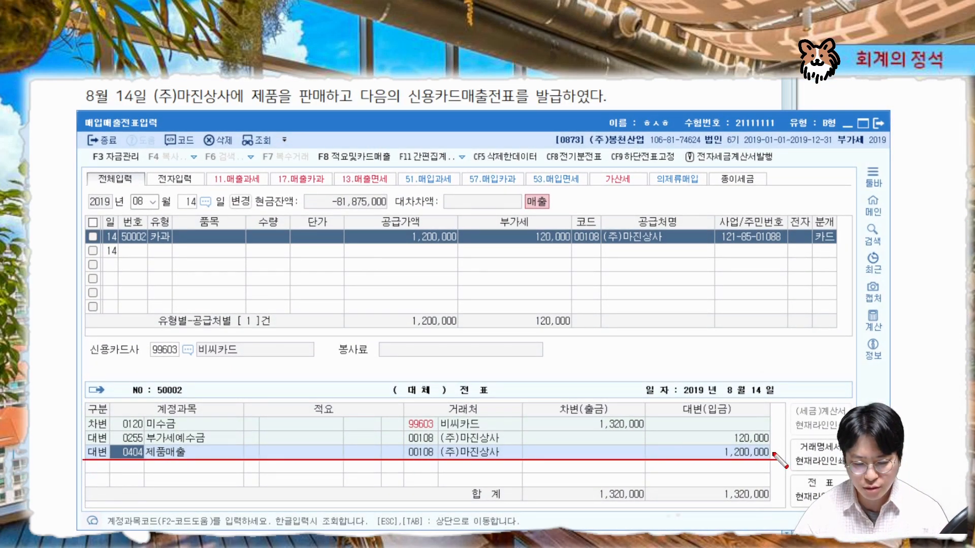
{"action": "mouse_move", "coordinate": [82, 444]}
{"action": "left_mouse_down"}
{"action": "mouse_move", "coordinate": [778, 444]}
{"action": "mouse_move", "coordinate": [759, 435]}
{"action": "mouse_move", "coordinate": [772, 431]}
{"action": "mouse_move", "coordinate": [778, 441]}
{"action": "left_mouse_up"}
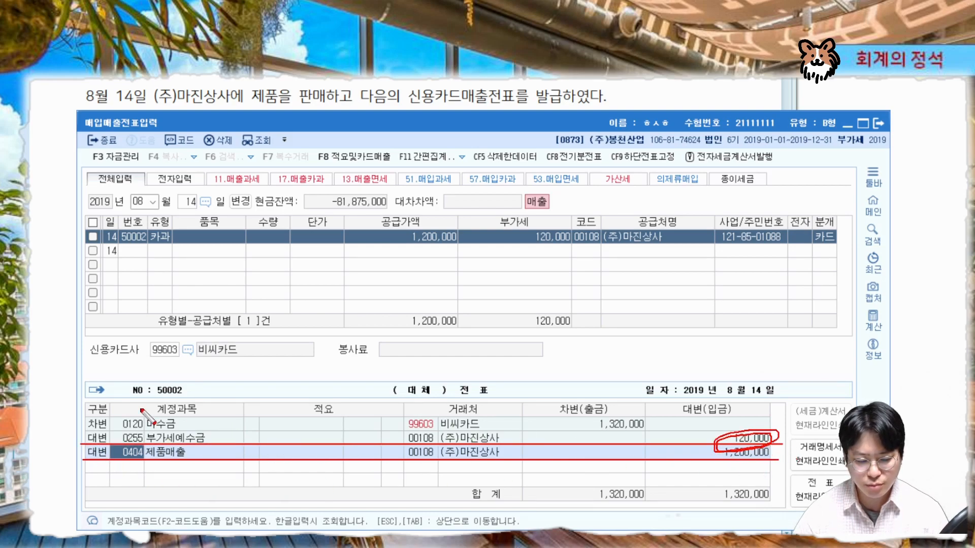
{"action": "left_click_drag", "start_coordinate": [84, 431], "coordinate": [245, 431]}
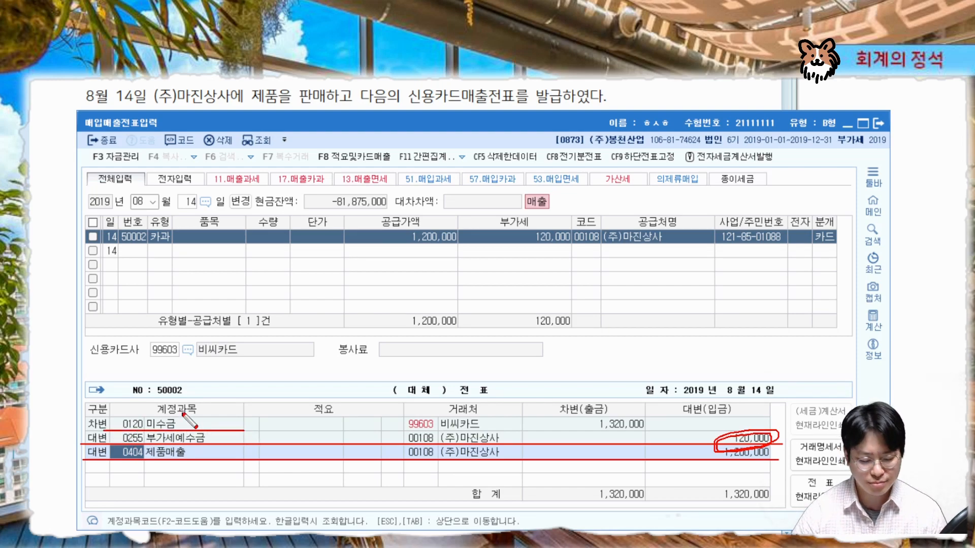
Change the debit line's account to 0108 외상매출금 by searching 외상매
{"action": "key", "text": "Escape"}
{"action": "left_click", "coordinate": [150, 425]}
{"action": "type", "text": "외상매"}
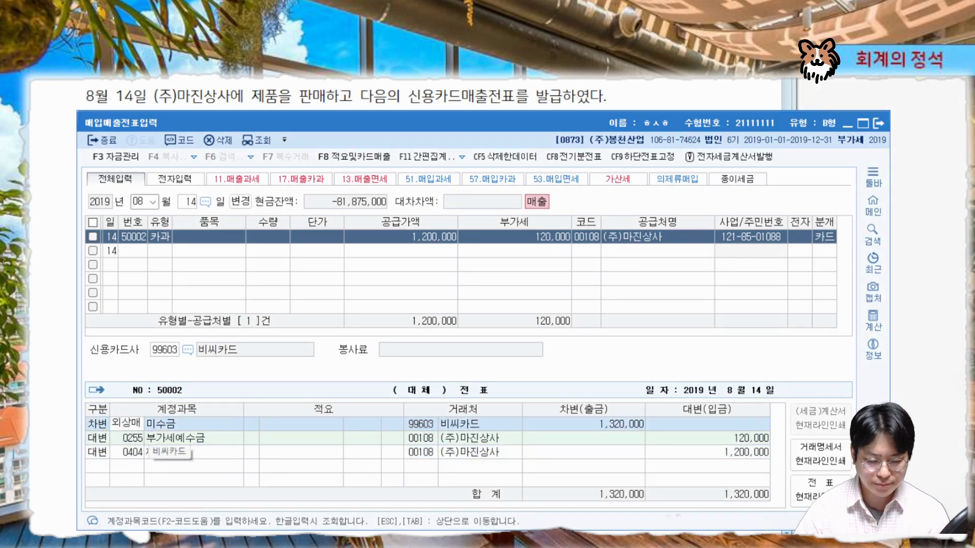
{"action": "key", "text": "Return"}
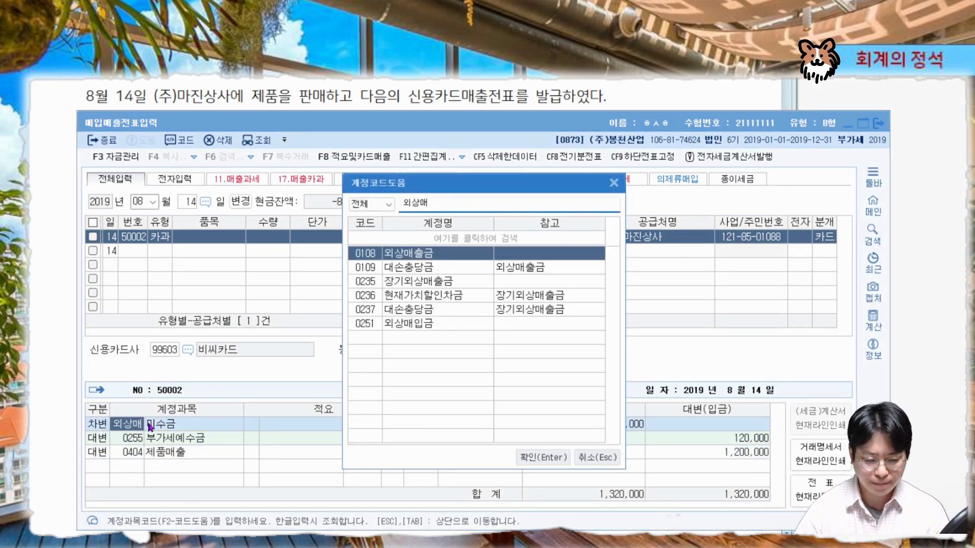
{"action": "key", "text": "Return"}
Review the journal's debit account and card-company customer, then scroll the problem sheet to the next problems
{"action": "left_click", "coordinate": [124, 450]}
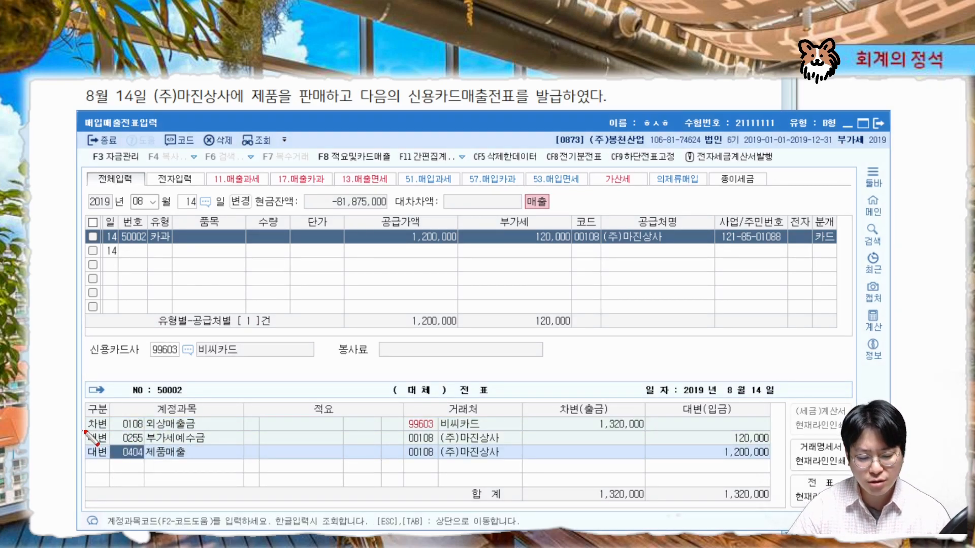
{"action": "left_click_drag", "start_coordinate": [85, 430], "coordinate": [780, 430]}
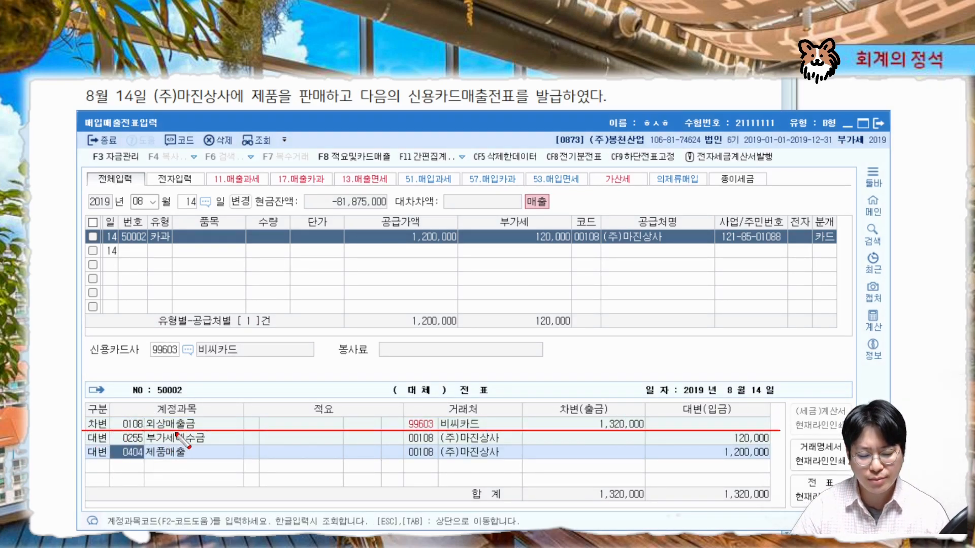
{"action": "mouse_move", "coordinate": [168, 434]}
{"action": "left_mouse_down"}
{"action": "mouse_move", "coordinate": [211, 413]}
{"action": "mouse_move", "coordinate": [201, 434]}
{"action": "mouse_move", "coordinate": [207, 421]}
{"action": "left_mouse_up"}
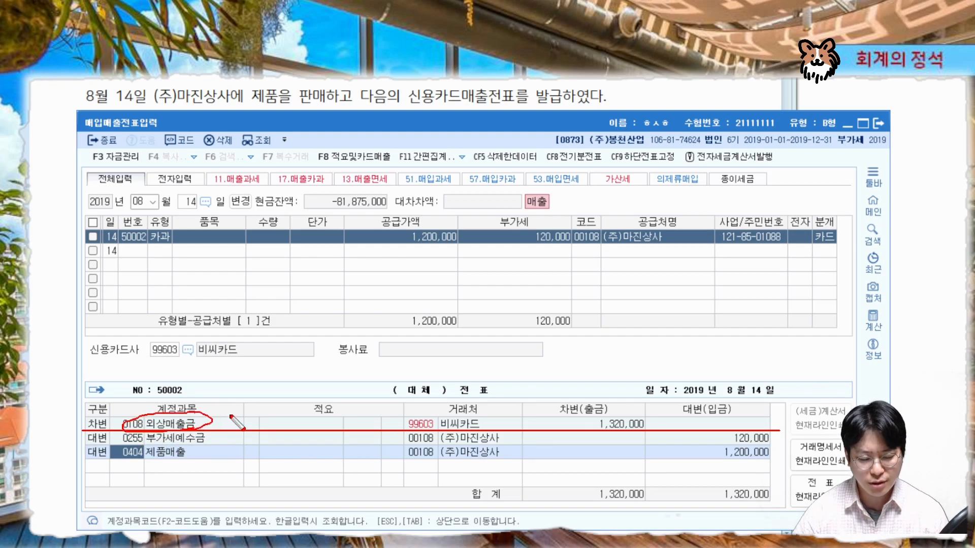
{"action": "key", "text": "Escape"}
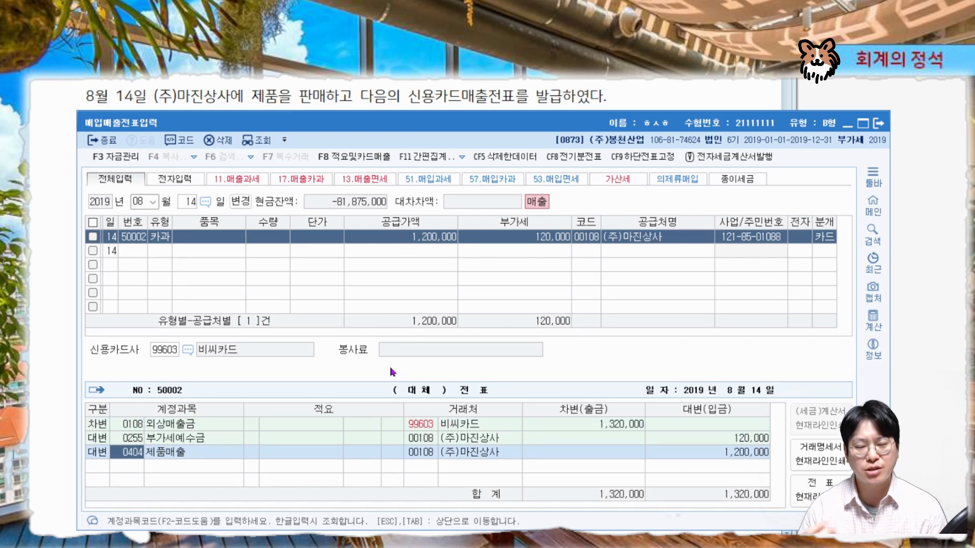
{"action": "left_click", "coordinate": [121, 430]}
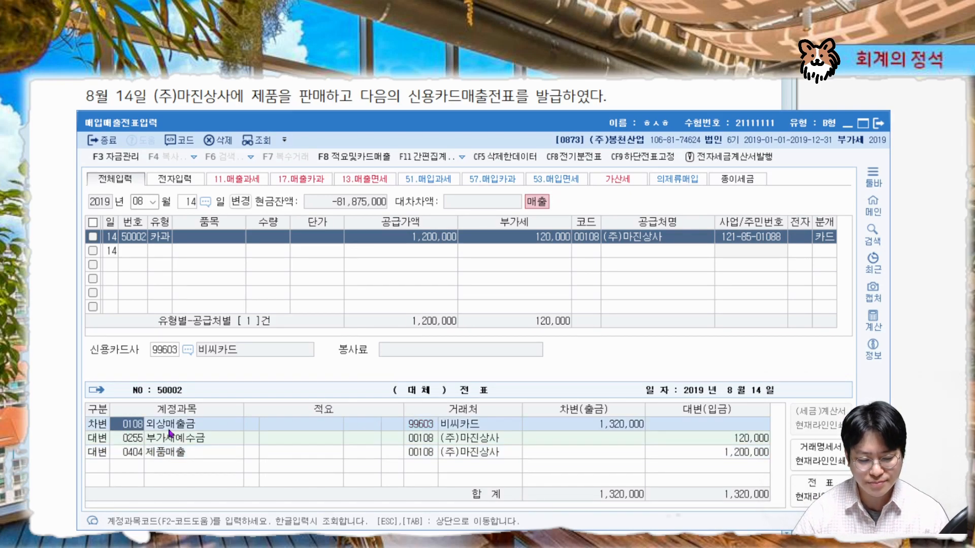
{"action": "left_click", "coordinate": [414, 453]}
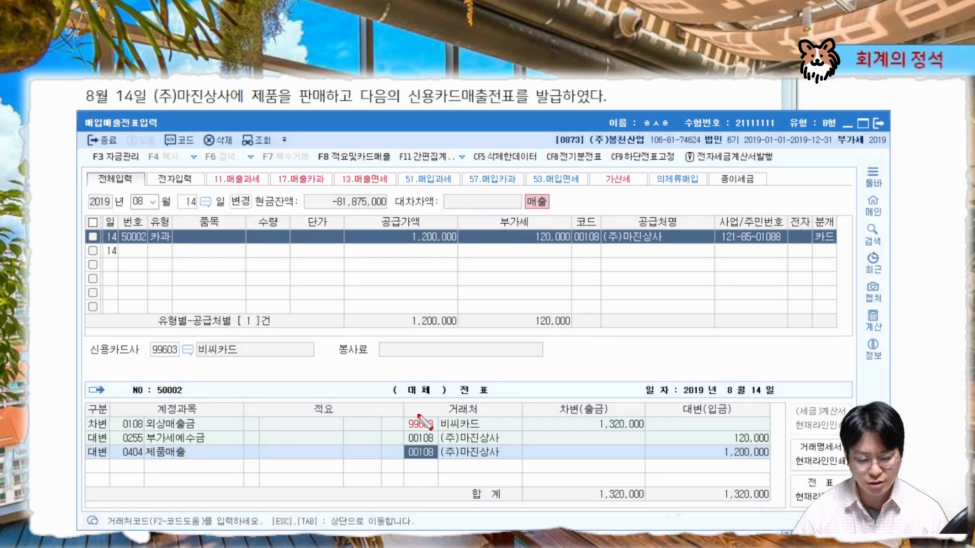
{"action": "left_click_drag", "start_coordinate": [87, 431], "coordinate": [777, 431]}
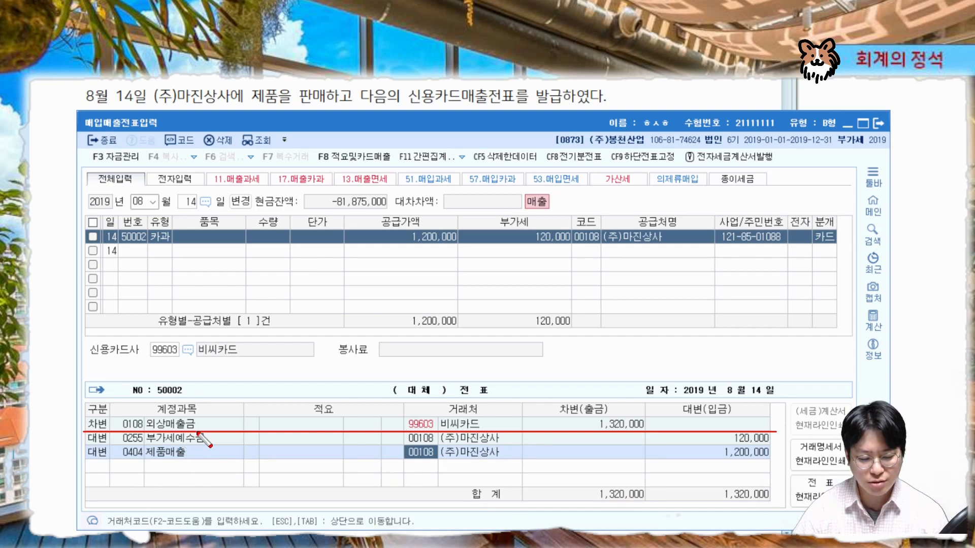
{"action": "mouse_move", "coordinate": [198, 434]}
{"action": "left_mouse_down"}
{"action": "mouse_move", "coordinate": [201, 414]}
{"action": "mouse_move", "coordinate": [205, 424]}
{"action": "left_mouse_up"}
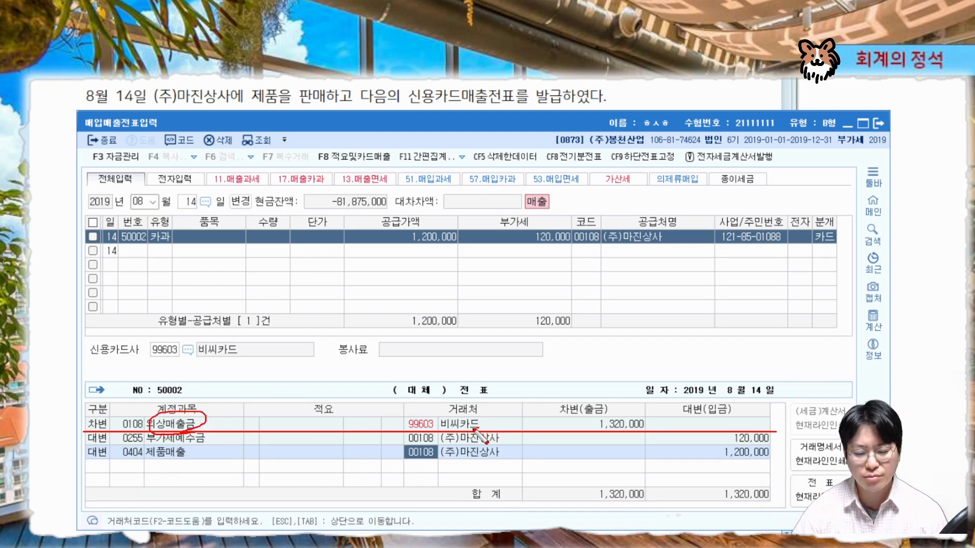
{"action": "mouse_move", "coordinate": [475, 430]}
{"action": "left_mouse_down"}
{"action": "mouse_move", "coordinate": [487, 410]}
{"action": "mouse_move", "coordinate": [477, 431]}
{"action": "left_mouse_up"}
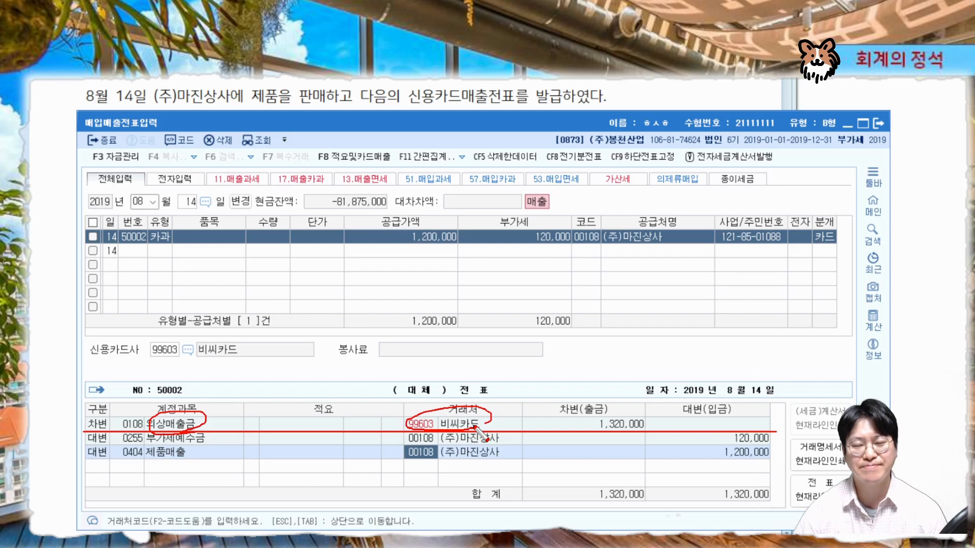
{"action": "key", "text": "Escape"}
{"action": "left_click", "coordinate": [623, 108]}
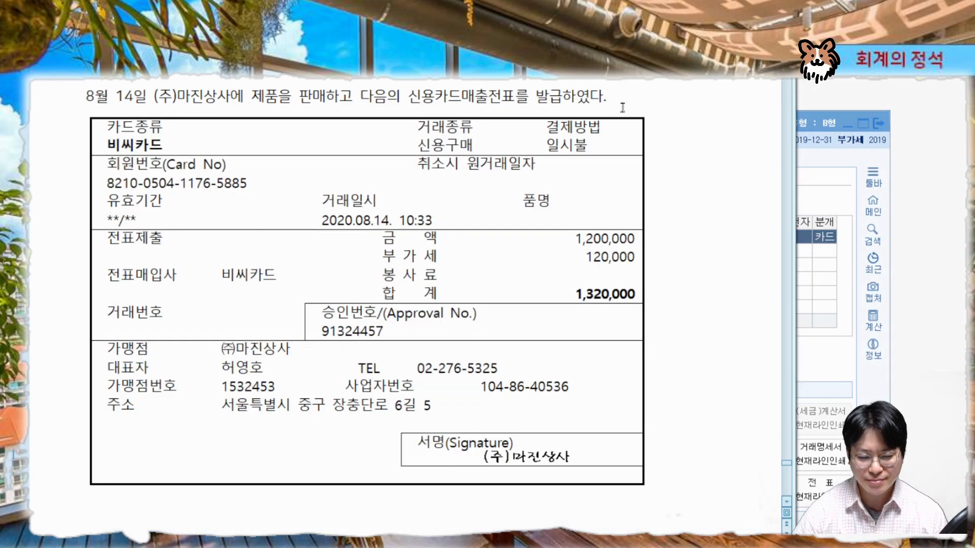
{"action": "scroll", "coordinate": [679, 253], "scroll_direction": "down", "scroll_amount": 10}
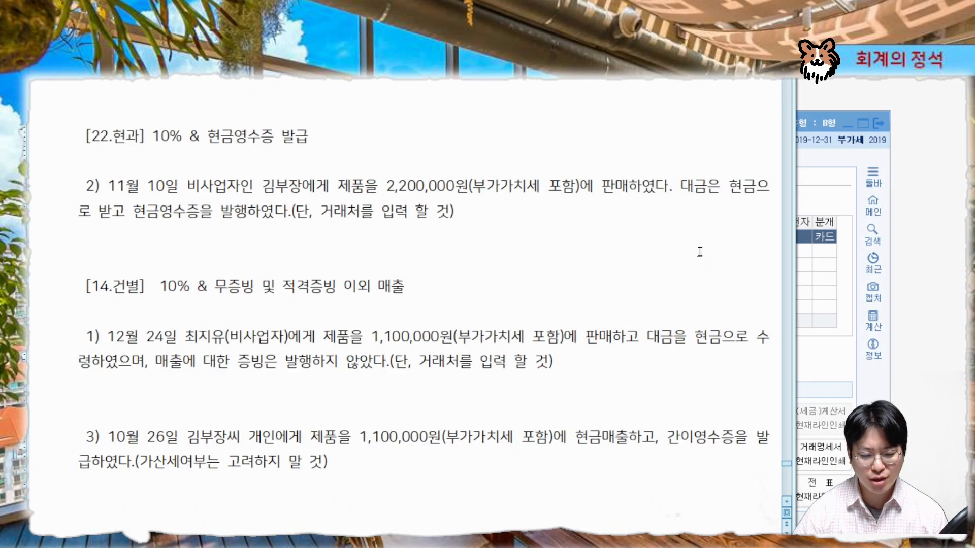
Set the new entry's date to November 10
{"action": "left_click", "coordinate": [788, 504]}
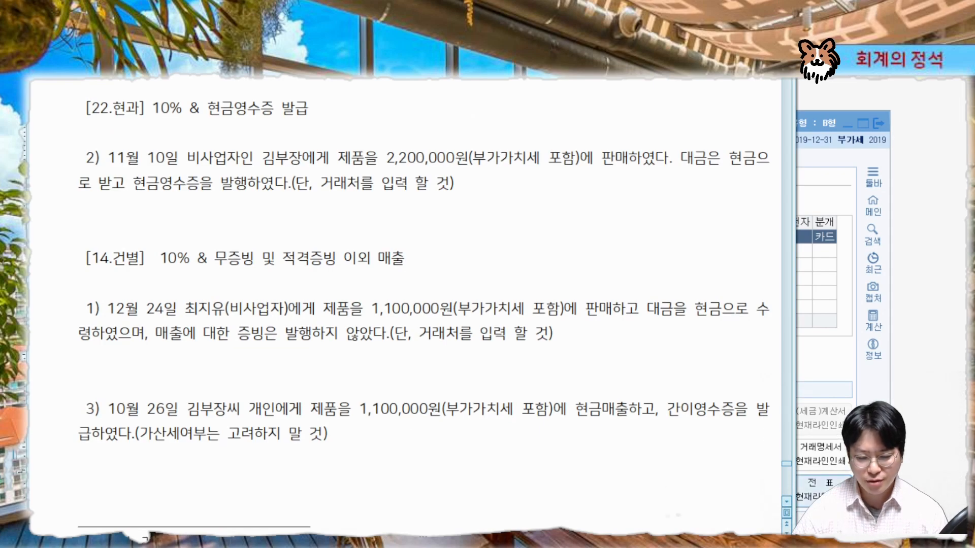
{"action": "left_click", "coordinate": [821, 363]}
{"action": "left_click_drag", "start_coordinate": [441, 123], "coordinate": [423, 237]}
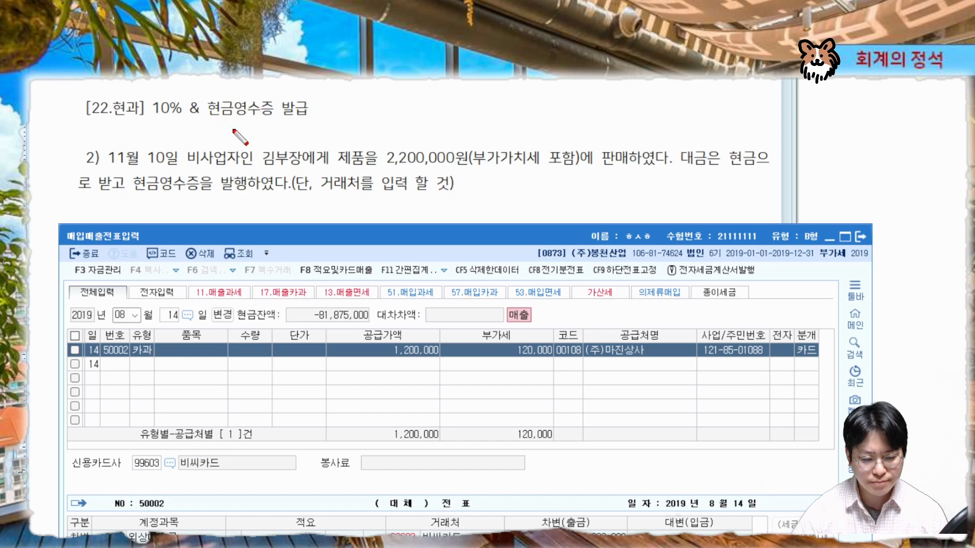
{"action": "left_click_drag", "start_coordinate": [100, 167], "coordinate": [179, 167]}
{"action": "key", "text": "Escape"}
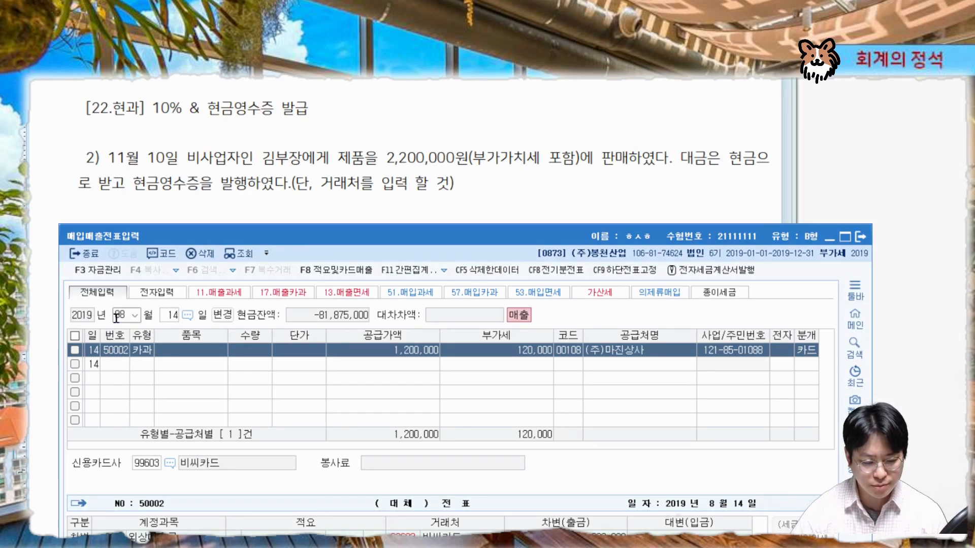
{"action": "left_click", "coordinate": [117, 317]}
{"action": "type", "text": "1110"}
{"action": "key", "text": "Return"}
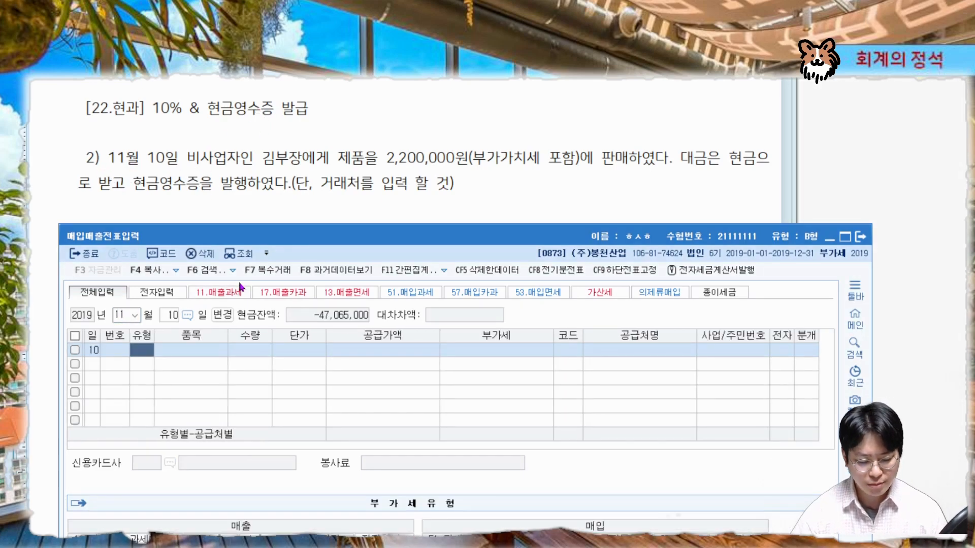
Review the November 10 cash-receipt sale problem and the sales VAT type codes list
{"action": "key", "text": "ctrl+2"}
{"action": "left_click_drag", "start_coordinate": [190, 166], "coordinate": [574, 168]}
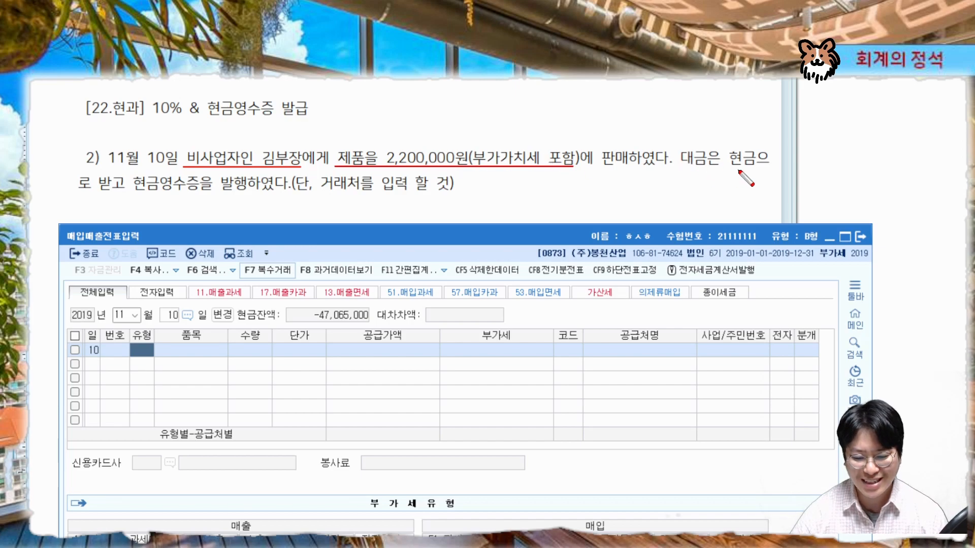
{"action": "mouse_move", "coordinate": [738, 170]}
{"action": "left_mouse_down"}
{"action": "mouse_move", "coordinate": [754, 152]}
{"action": "mouse_move", "coordinate": [739, 169]}
{"action": "left_mouse_up"}
{"action": "left_click_drag", "start_coordinate": [66, 193], "coordinate": [462, 194]}
{"action": "mouse_move", "coordinate": [168, 175]}
{"action": "left_mouse_down"}
{"action": "mouse_move", "coordinate": [127, 183]}
{"action": "mouse_move", "coordinate": [153, 168]}
{"action": "mouse_move", "coordinate": [147, 202]}
{"action": "left_mouse_up"}
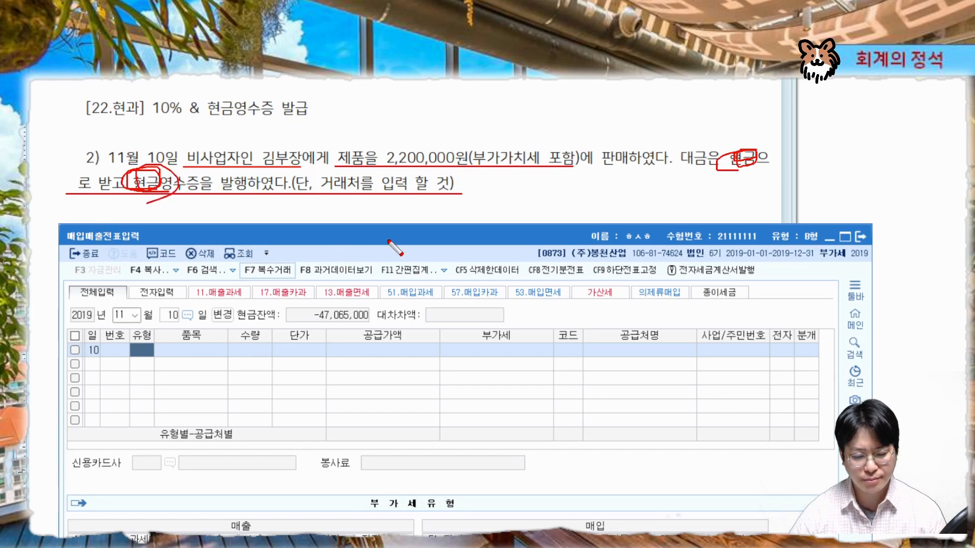
{"action": "key", "text": "Escape"}
{"action": "mouse_move", "coordinate": [388, 240]}
{"action": "left_mouse_down"}
{"action": "mouse_move", "coordinate": [412, 65]}
{"action": "mouse_move", "coordinate": [405, 84]}
{"action": "left_mouse_up"}
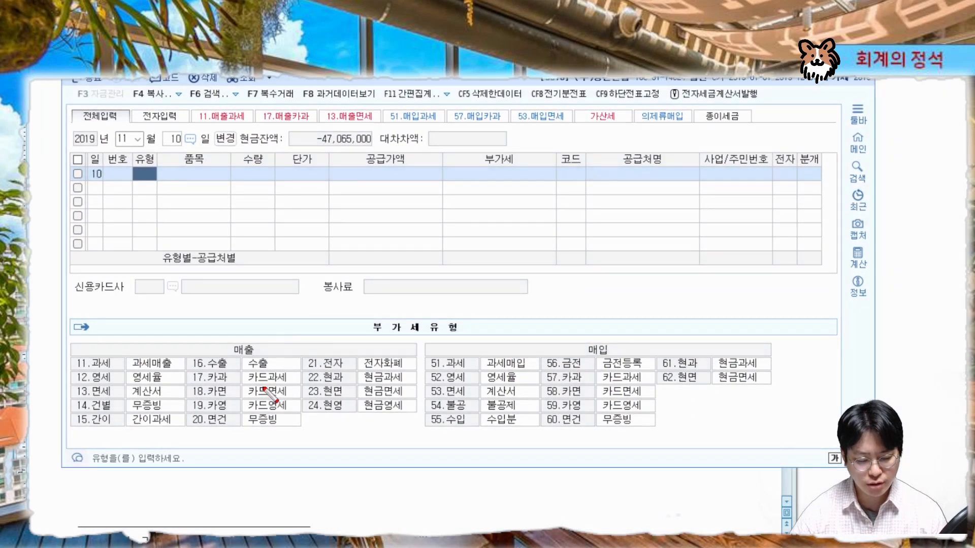
{"action": "left_click_drag", "start_coordinate": [264, 339], "coordinate": [287, 362]}
{"action": "mouse_move", "coordinate": [360, 442]}
{"action": "left_mouse_down"}
{"action": "mouse_move", "coordinate": [76, 401]}
{"action": "mouse_move", "coordinate": [419, 436]}
{"action": "mouse_move", "coordinate": [305, 472]}
{"action": "left_mouse_up"}
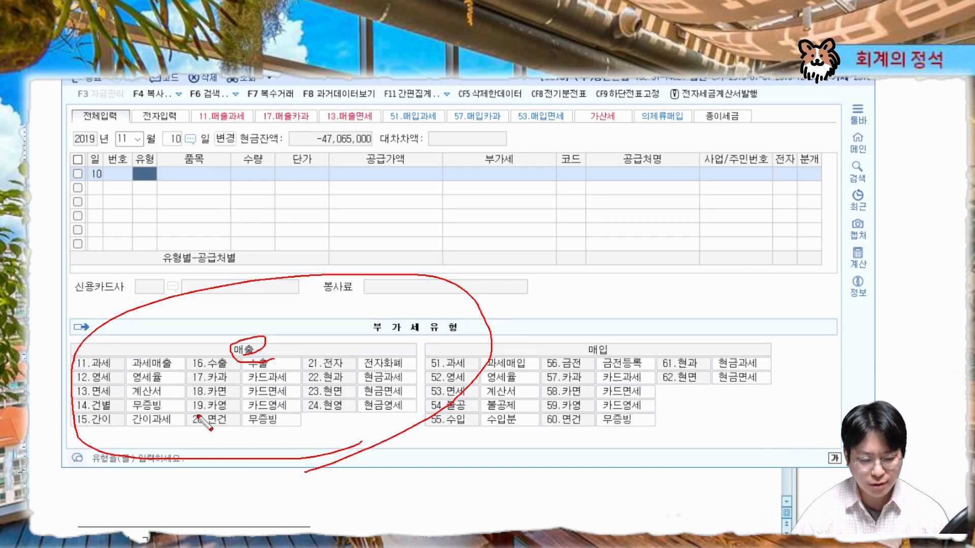
{"action": "left_click_drag", "start_coordinate": [305, 386], "coordinate": [404, 385]}
{"action": "left_click_drag", "start_coordinate": [304, 387], "coordinate": [419, 387]}
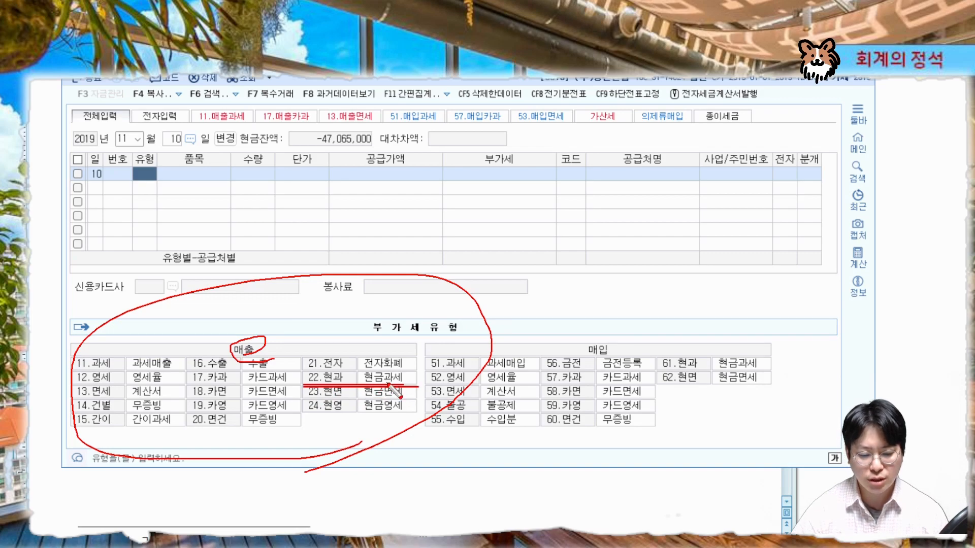
{"action": "mouse_move", "coordinate": [340, 384]}
{"action": "left_mouse_down"}
{"action": "mouse_move", "coordinate": [344, 374]}
{"action": "mouse_move", "coordinate": [337, 386]}
{"action": "mouse_move", "coordinate": [320, 373]}
{"action": "mouse_move", "coordinate": [331, 385]}
{"action": "left_mouse_up"}
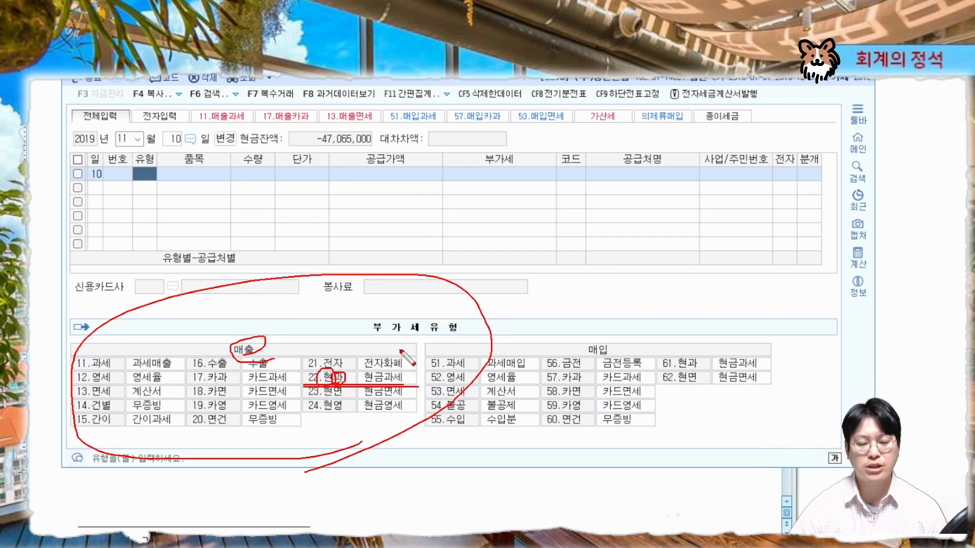
{"action": "key", "text": "Escape"}
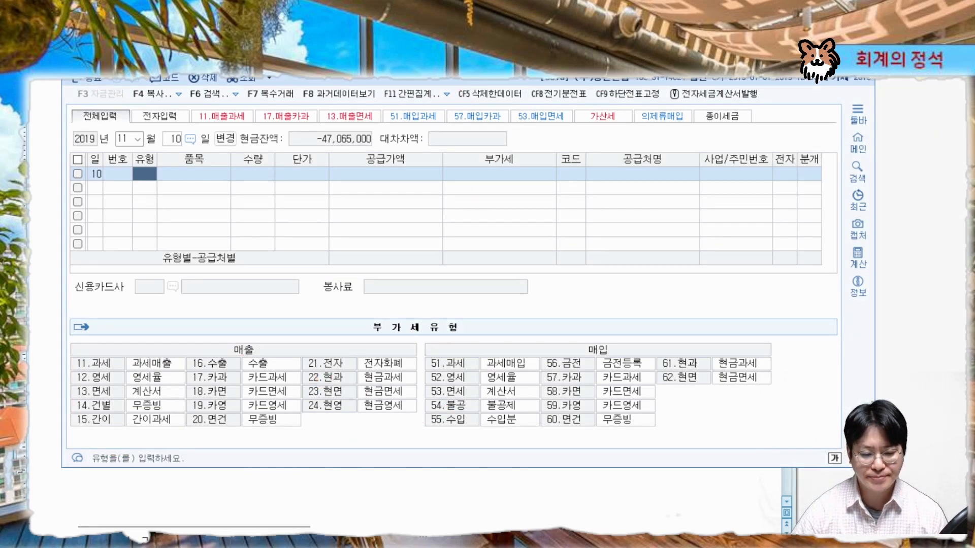
{"action": "left_click_drag", "start_coordinate": [463, 63], "coordinate": [451, 237]}
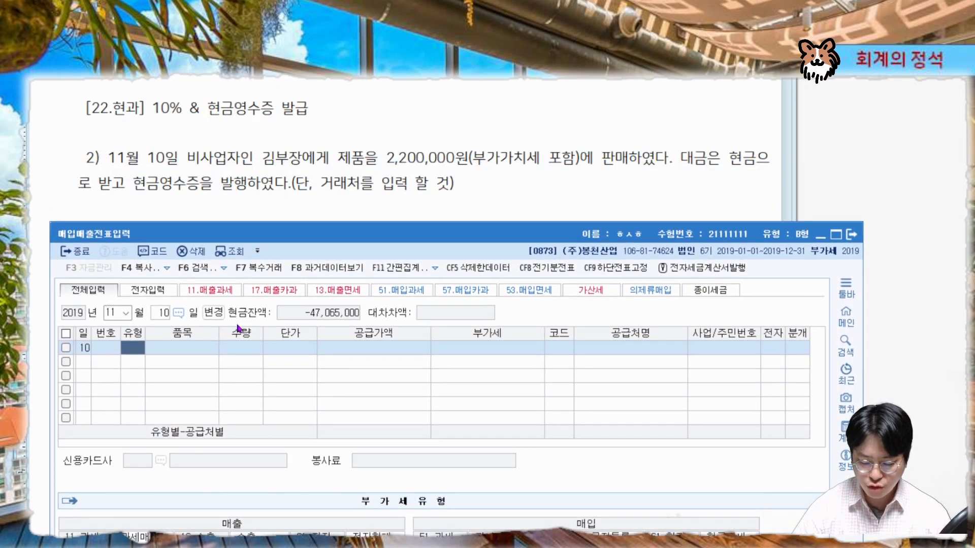
Enter a 22 현과 sales line with supply value 2,000,000 and VAT 200,000
{"action": "type", "text": "22"}
{"action": "key", "text": "Return"}
{"action": "key", "text": "Return"}
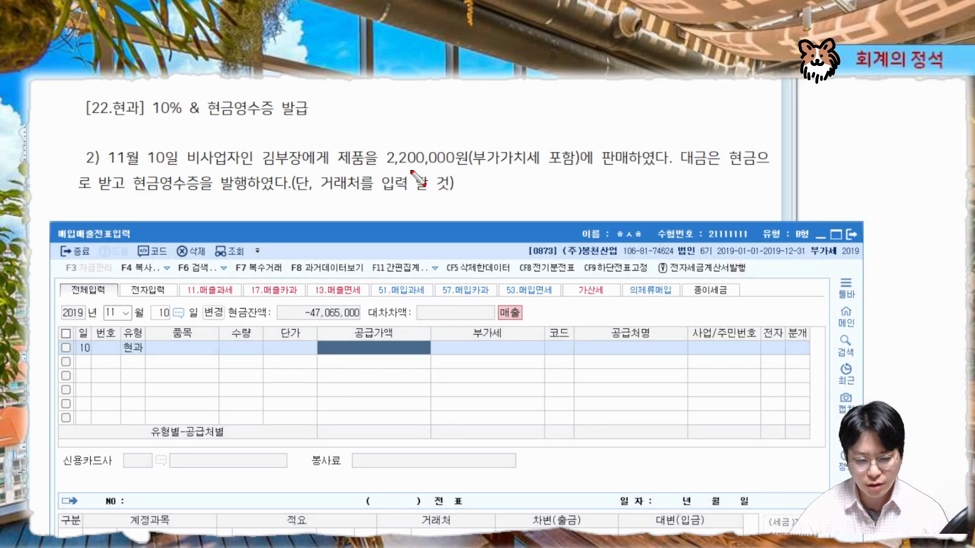
{"action": "left_click_drag", "start_coordinate": [382, 165], "coordinate": [581, 163]}
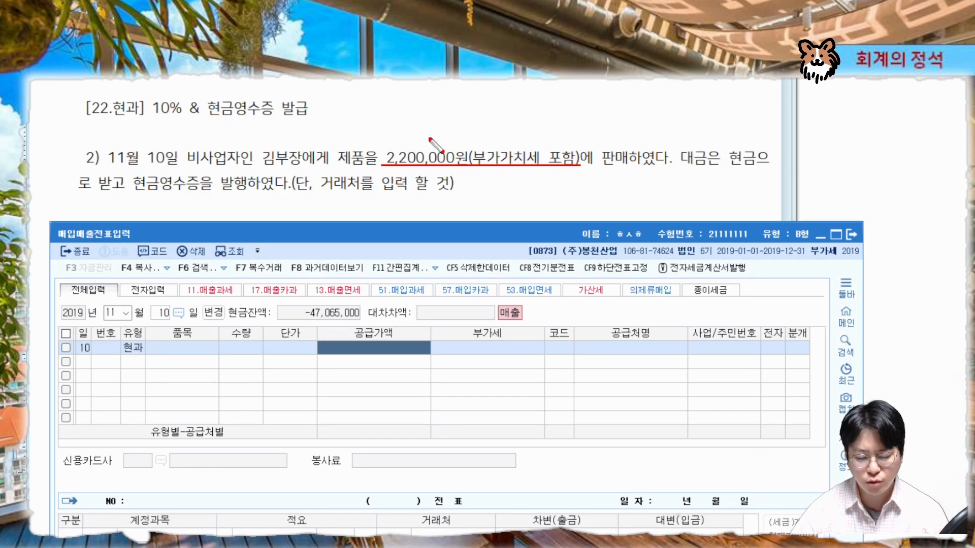
{"action": "key", "text": "Escape"}
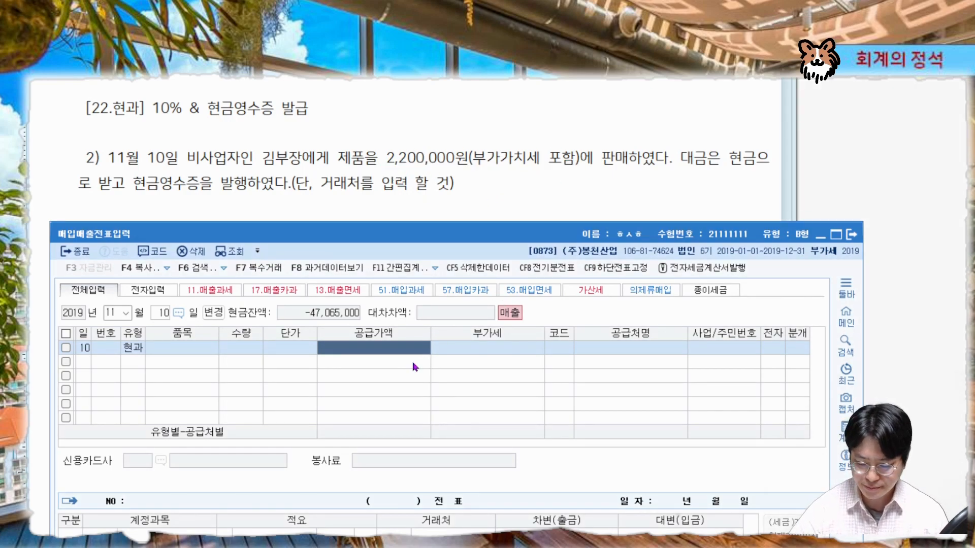
{"action": "type", "text": "220"}
{"action": "key", "text": "Return"}
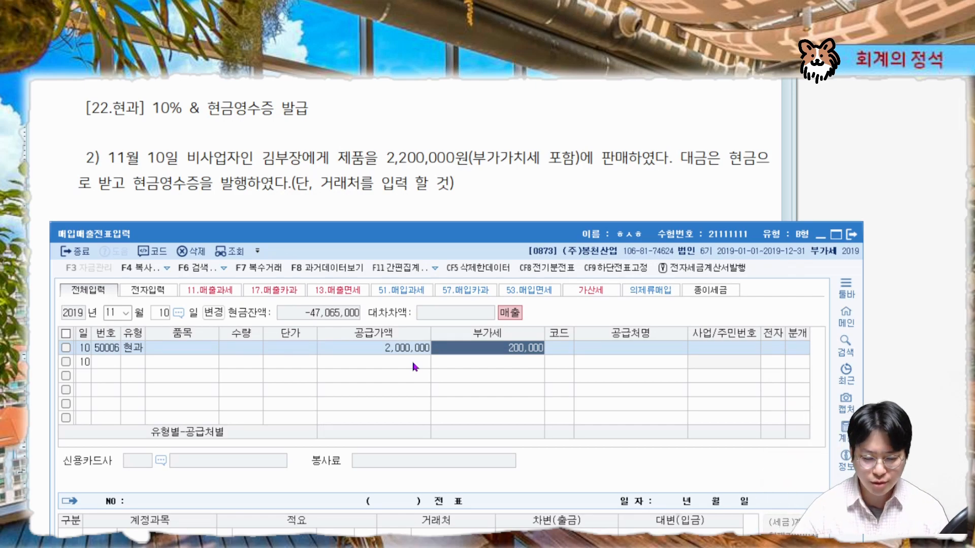
Select the individual buyer as the customer by searching the buyer's name
{"action": "key", "text": "Return"}
{"action": "type", "text": "김부"}
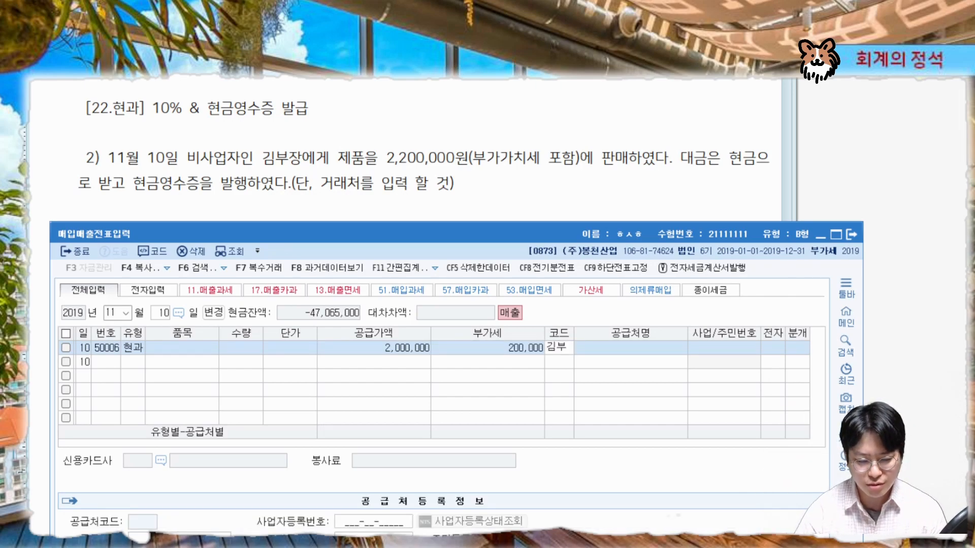
{"action": "type", "text": "장"}
{"action": "key", "text": "Return"}
{"action": "key", "text": "Return"}
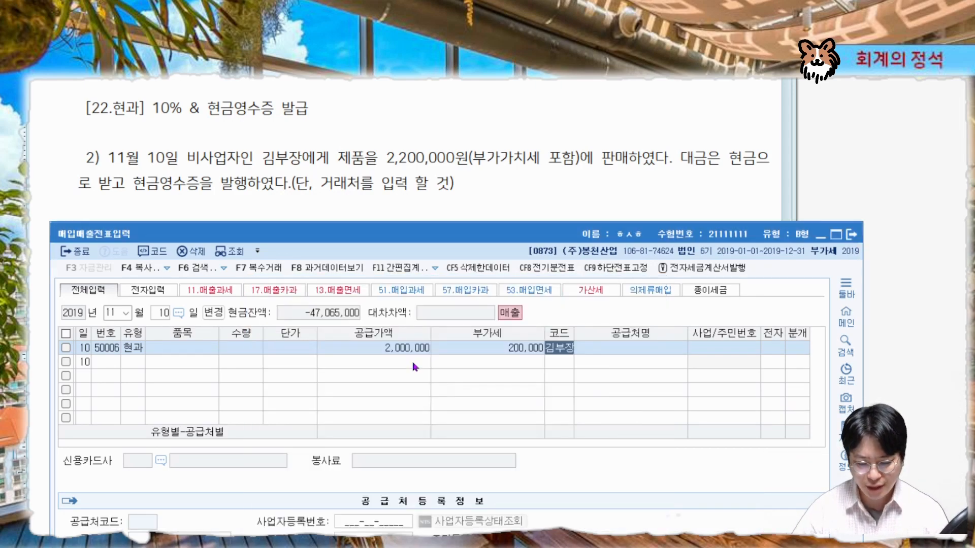
{"action": "key", "text": "Return"}
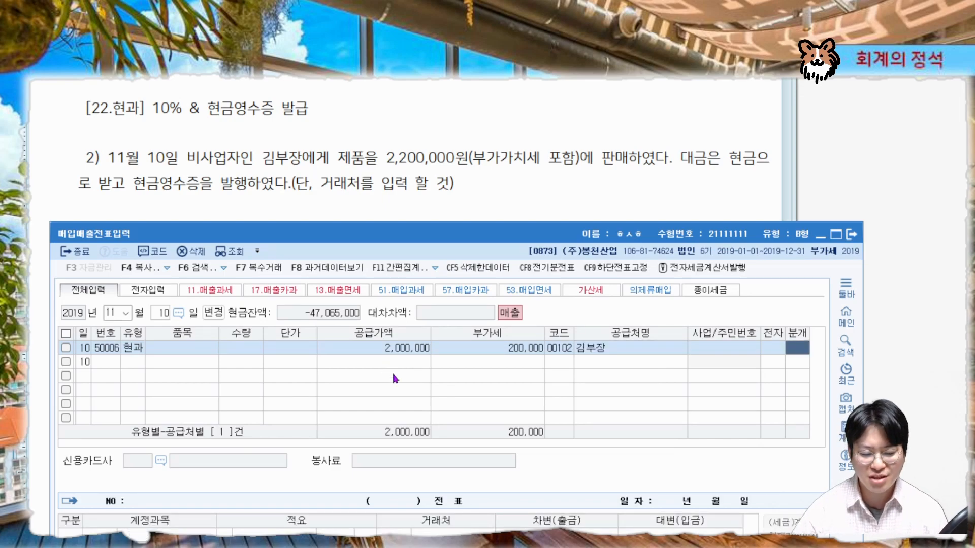
Set the journal type to 3 혼합 (mixed)
{"action": "key", "text": "3"}
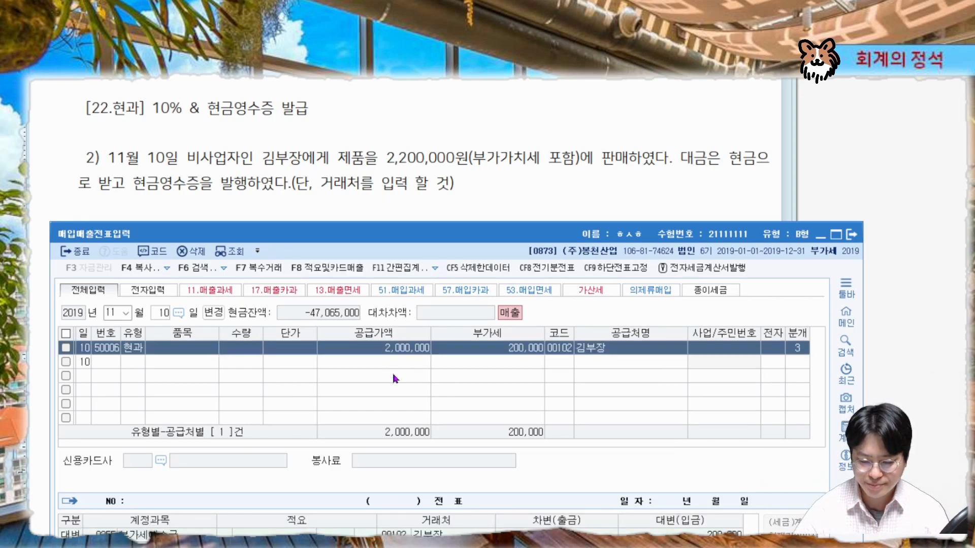
{"action": "left_click_drag", "start_coordinate": [336, 231], "coordinate": [343, 224]}
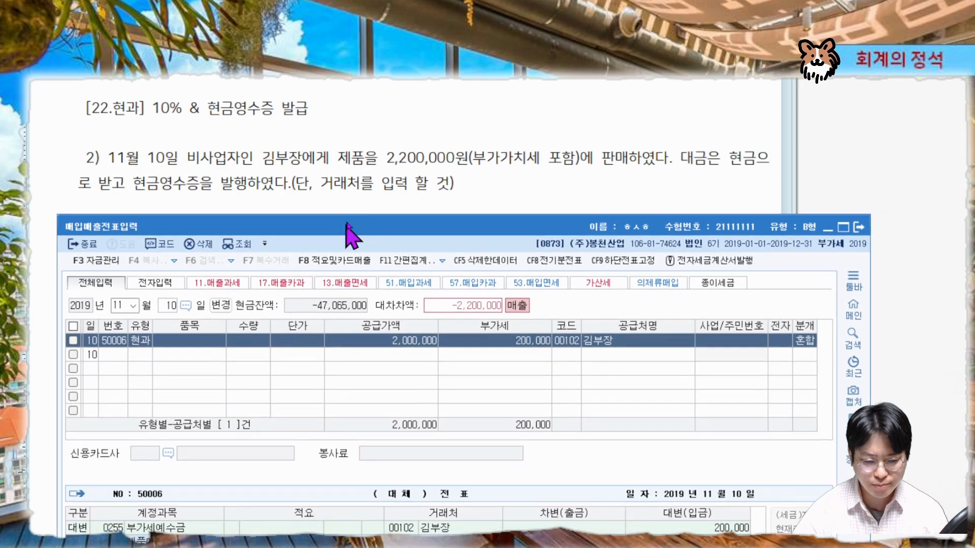
{"action": "key", "text": "ctrl+2"}
{"action": "mouse_move", "coordinate": [367, 165]}
{"action": "left_mouse_down"}
{"action": "mouse_move", "coordinate": [382, 137]}
{"action": "mouse_move", "coordinate": [328, 169]}
{"action": "left_mouse_up"}
{"action": "key", "text": "Escape"}
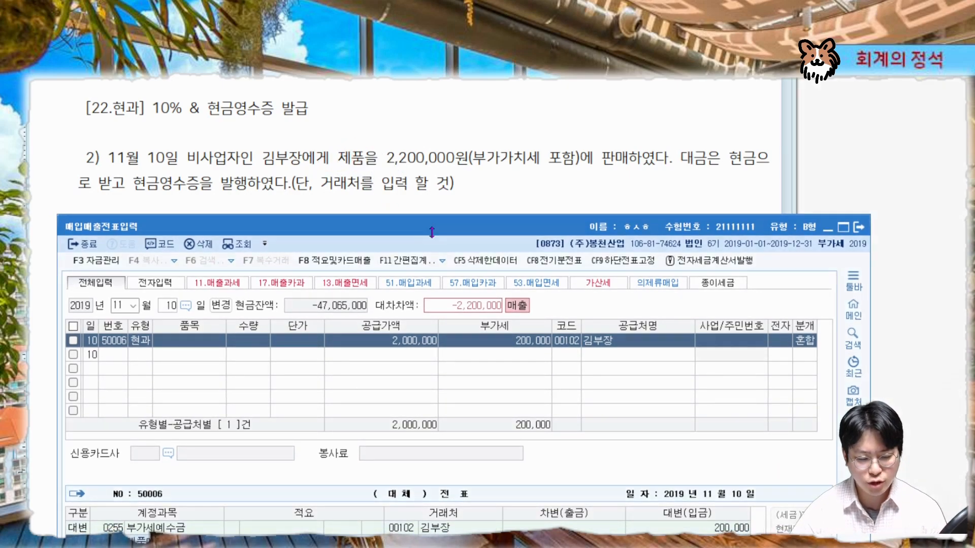
Add a debit line for account 0101 현금 for the full 2,200,000
{"action": "left_click_drag", "start_coordinate": [432, 223], "coordinate": [432, 79]}
{"action": "key", "text": "ctrl+2"}
{"action": "mouse_move", "coordinate": [61, 407]}
{"action": "left_mouse_down"}
{"action": "mouse_move", "coordinate": [756, 406]}
{"action": "mouse_move", "coordinate": [751, 394]}
{"action": "mouse_move", "coordinate": [731, 412]}
{"action": "left_mouse_up"}
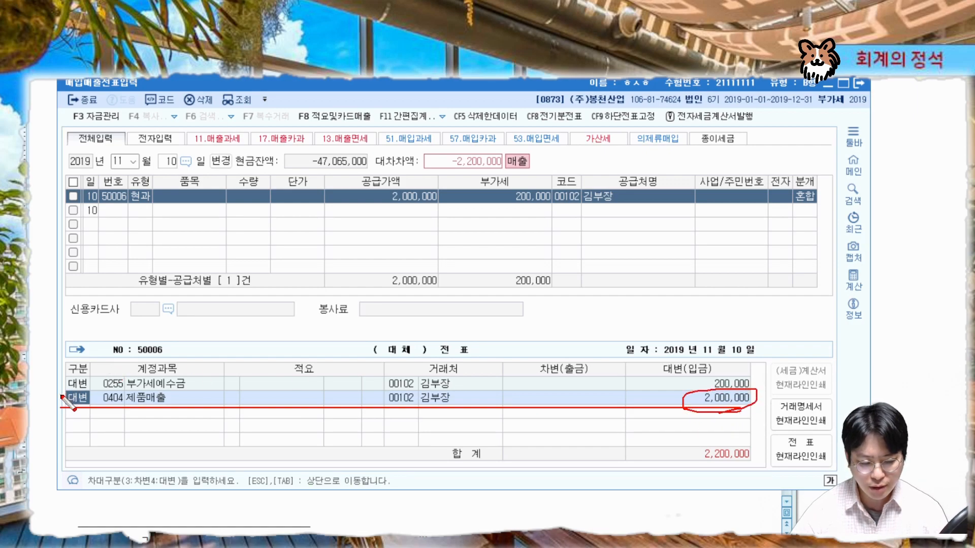
{"action": "mouse_move", "coordinate": [61, 391]}
{"action": "left_mouse_down"}
{"action": "mouse_move", "coordinate": [756, 391]}
{"action": "mouse_move", "coordinate": [767, 376]}
{"action": "mouse_move", "coordinate": [716, 386]}
{"action": "left_mouse_up"}
{"action": "key", "text": "Escape"}
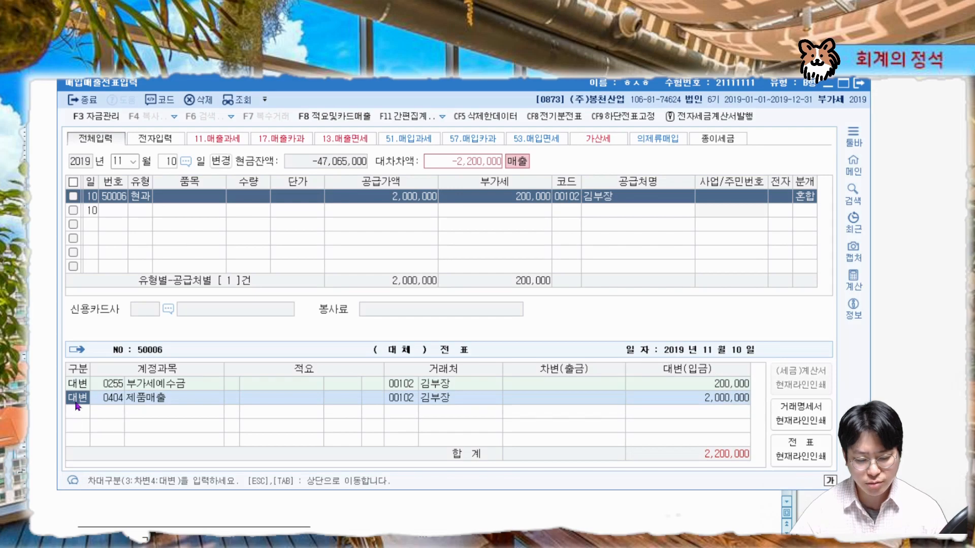
{"action": "left_click", "coordinate": [77, 406]}
{"action": "type", "text": "3"}
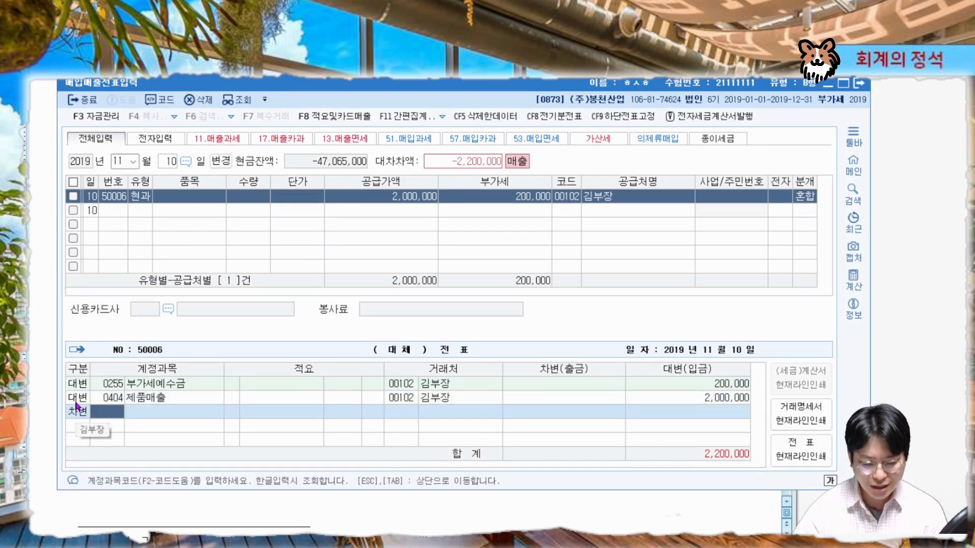
{"action": "type", "text": "101"}
{"action": "key", "text": "Return"}
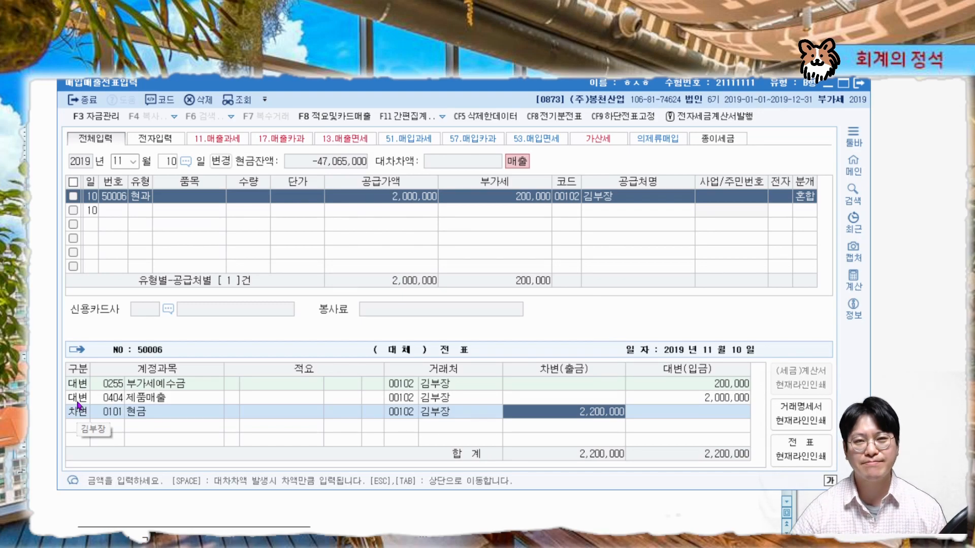
Review the next problem sheet section on 14.건별 sales without evidence
{"action": "left_click", "coordinate": [366, 51]}
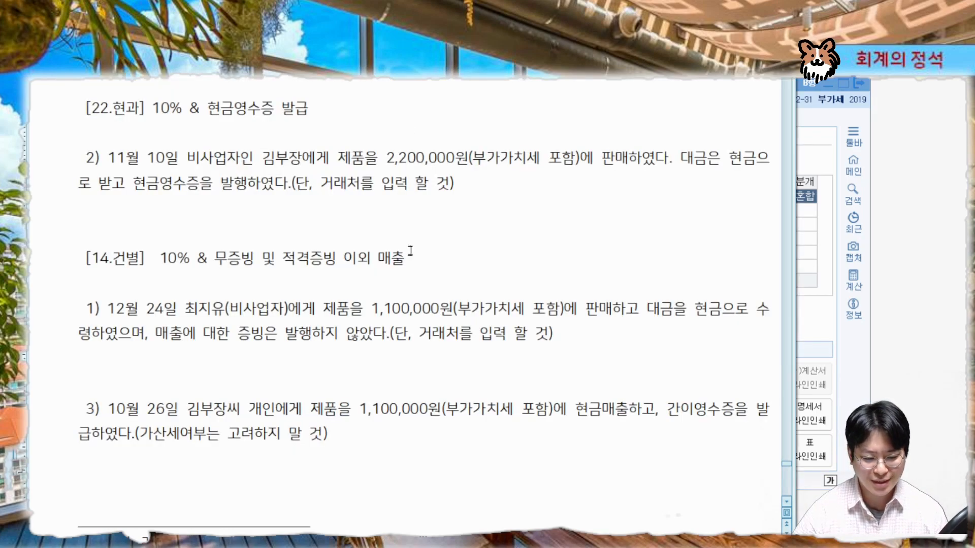
{"action": "scroll", "coordinate": [410, 250], "scroll_direction": "down", "scroll_amount": 3}
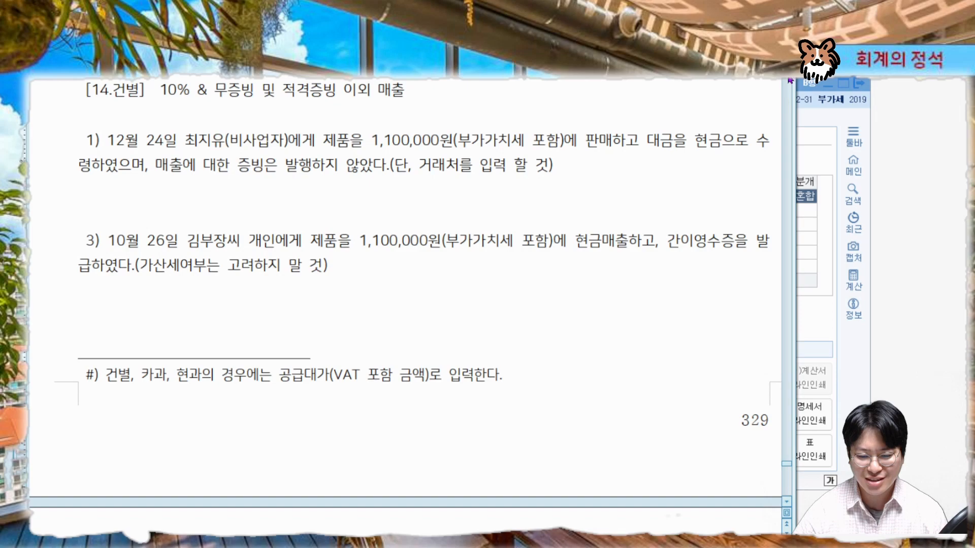
{"action": "scroll", "coordinate": [790, 80], "scroll_direction": "up", "scroll_amount": 1}
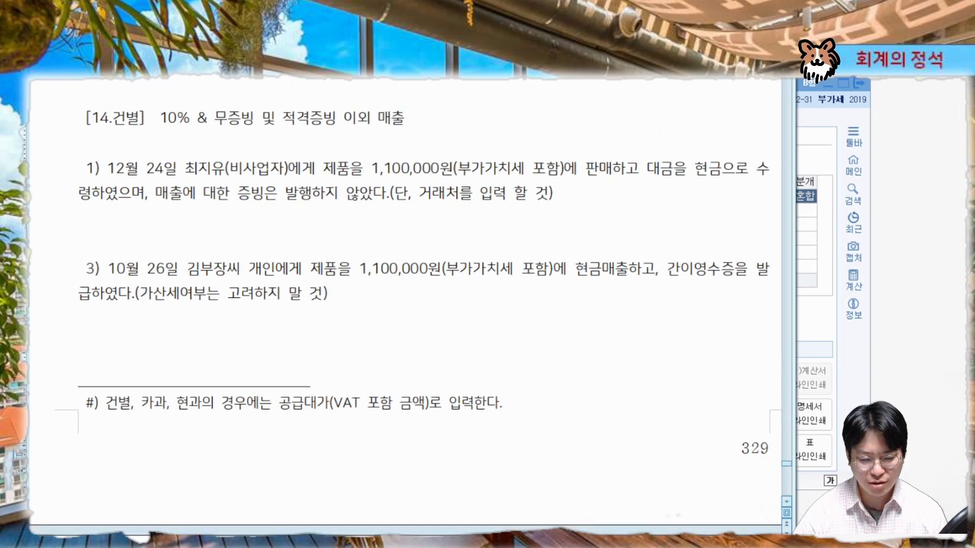
{"action": "scroll", "coordinate": [410, 305], "scroll_direction": "right", "scroll_amount": 1}
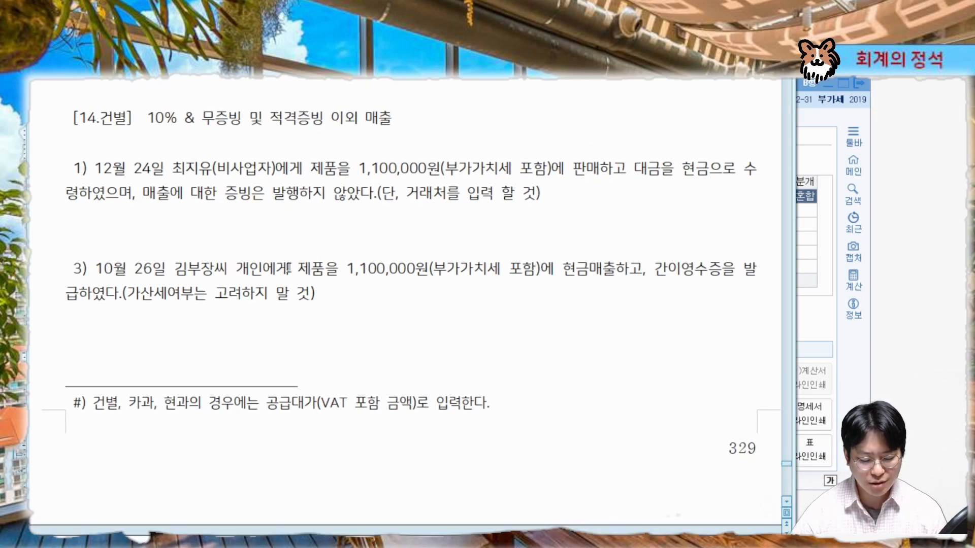
{"action": "mouse_move", "coordinate": [176, 122]}
{"action": "left_mouse_down"}
{"action": "mouse_move", "coordinate": [147, 119]}
{"action": "mouse_move", "coordinate": [244, 129]}
{"action": "left_mouse_up"}
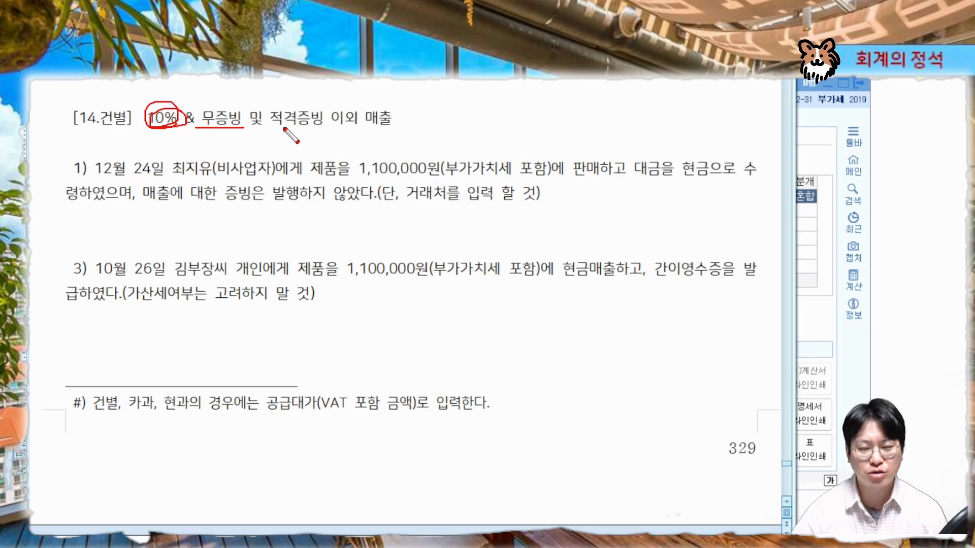
{"action": "left_click_drag", "start_coordinate": [266, 130], "coordinate": [393, 130]}
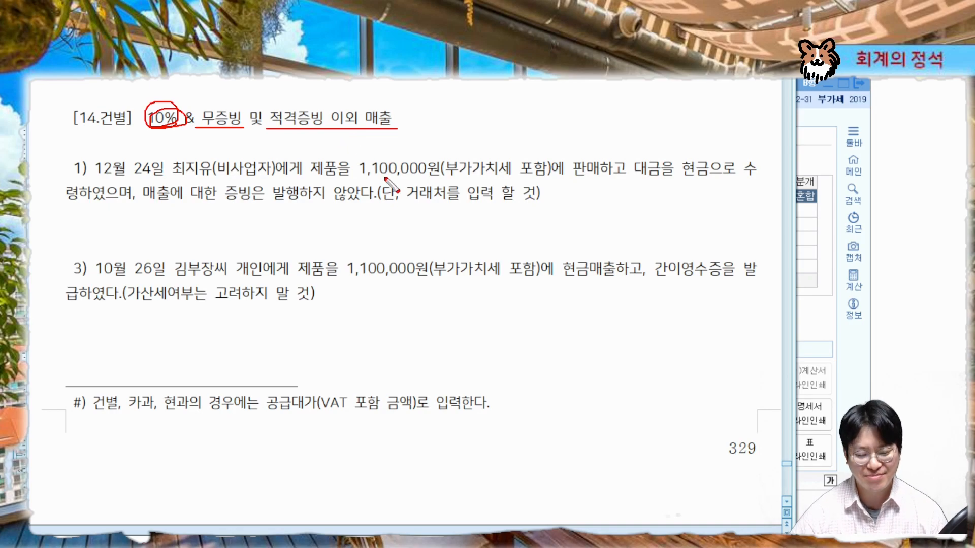
{"action": "key", "text": "Escape"}
Set the new entry's date to December 24
{"action": "left_click", "coordinate": [841, 372]}
{"action": "left_click_drag", "start_coordinate": [433, 86], "coordinate": [432, 258]}
{"action": "left_click", "coordinate": [118, 335]}
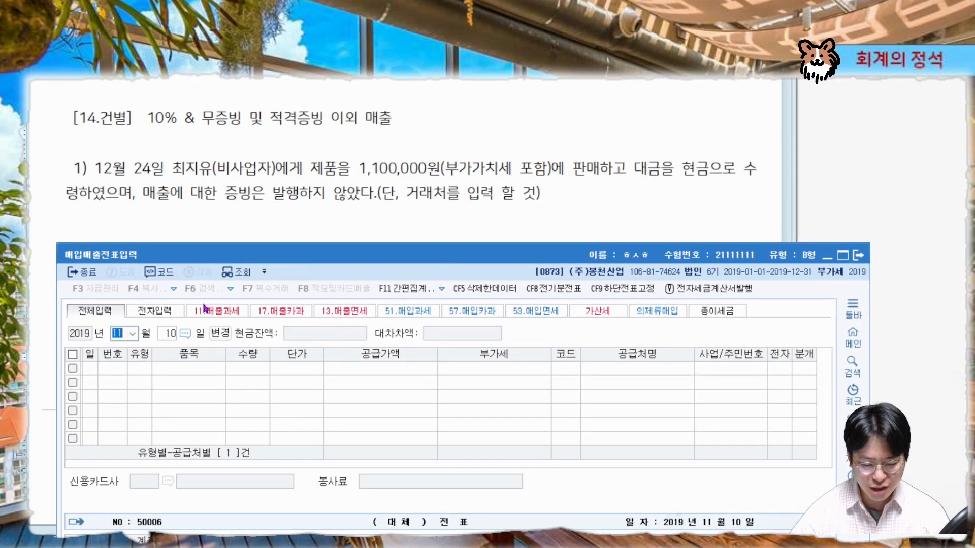
{"action": "type", "text": "12"}
{"action": "key", "text": "Return"}
{"action": "type", "text": "24"}
{"action": "key", "text": "Return"}
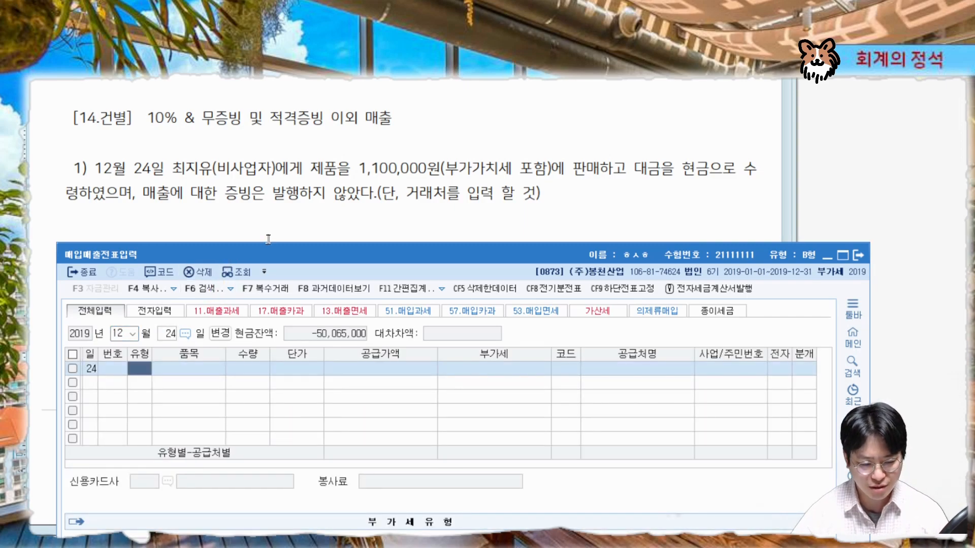
{"action": "left_click_drag", "start_coordinate": [169, 176], "coordinate": [288, 178]}
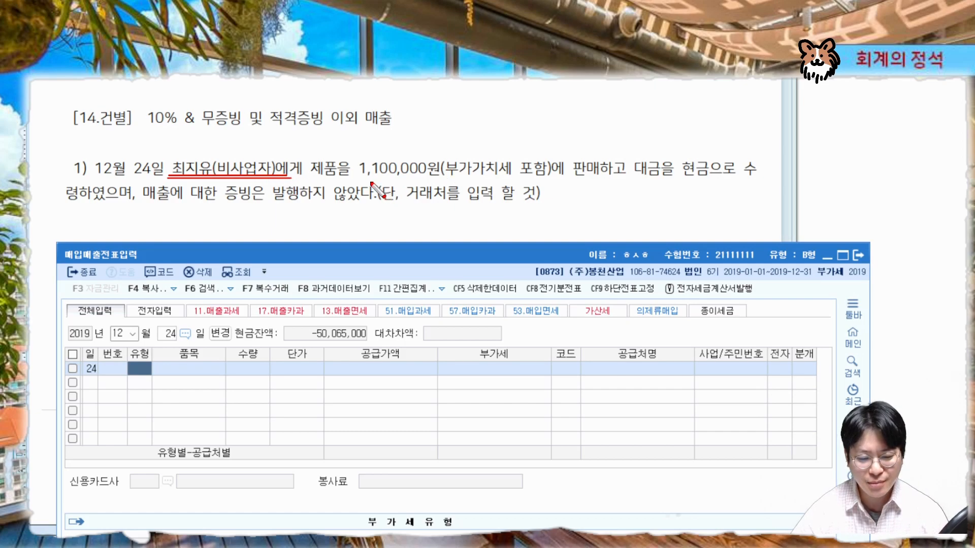
Set the December 24 entry's VAT type to 14 건별 for the sale without evidence
{"action": "left_click_drag", "start_coordinate": [350, 176], "coordinate": [552, 177]}
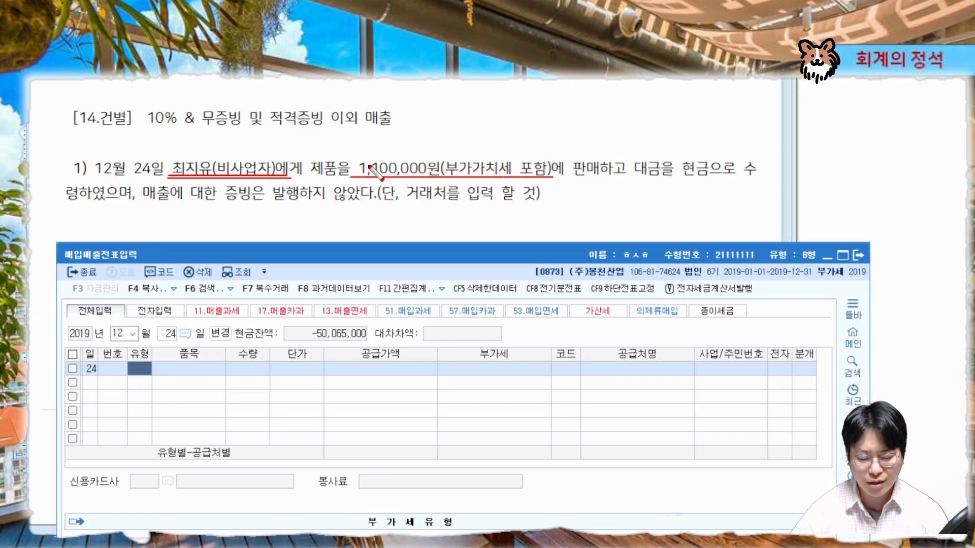
{"action": "mouse_move", "coordinate": [718, 161]}
{"action": "left_mouse_down"}
{"action": "mouse_move", "coordinate": [691, 182]}
{"action": "mouse_move", "coordinate": [715, 184]}
{"action": "left_mouse_up"}
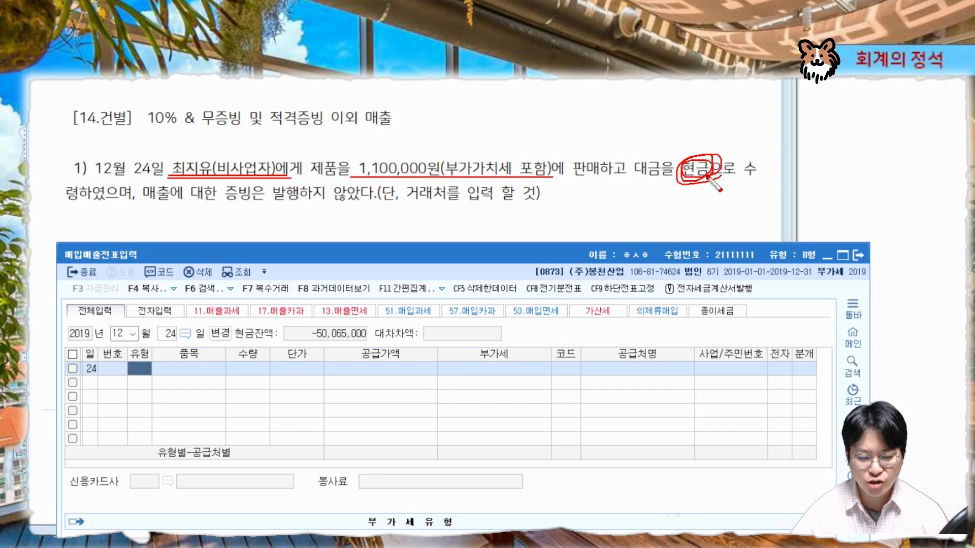
{"action": "left_click_drag", "start_coordinate": [143, 202], "coordinate": [495, 199]}
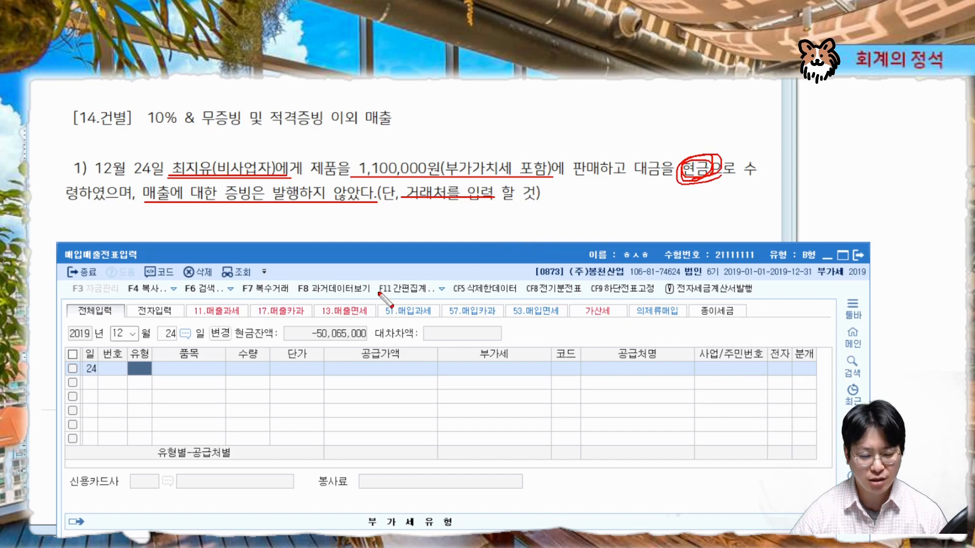
{"action": "key", "text": "Escape"}
{"action": "type", "text": "14"}
{"action": "key", "text": "Return"}
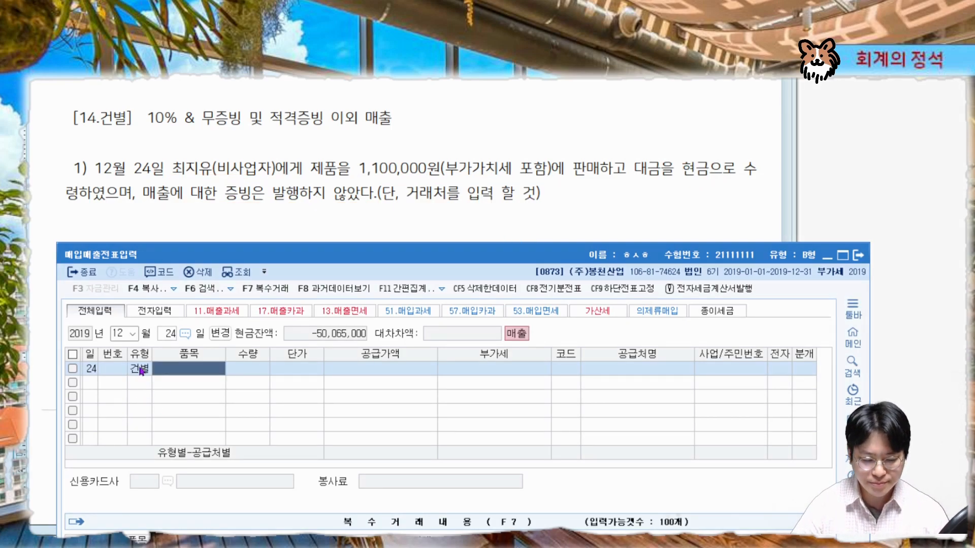
Enter the VAT-inclusive amount 1,100,000 as the supply price so it splits into supply and VAT
{"action": "key", "text": "Return"}
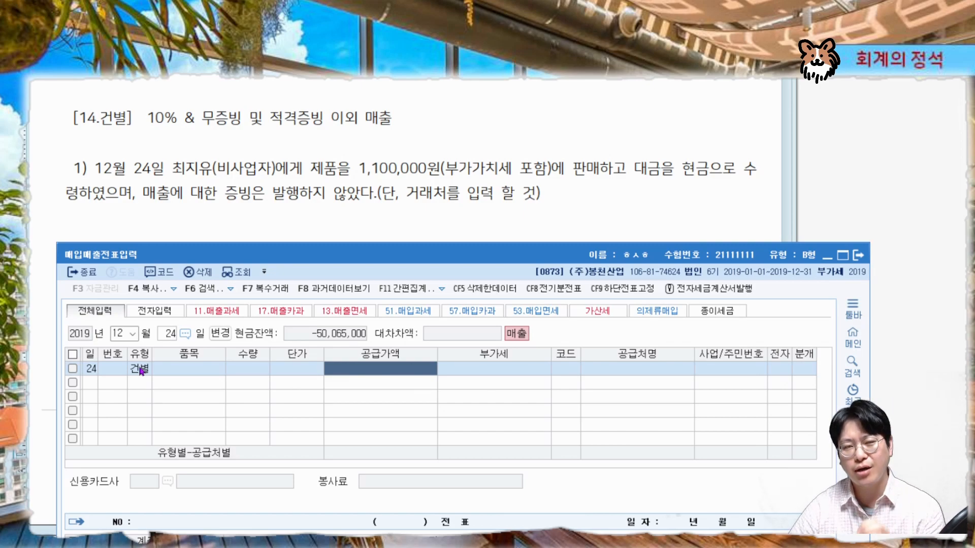
{"action": "type", "text": "1,100,000"}
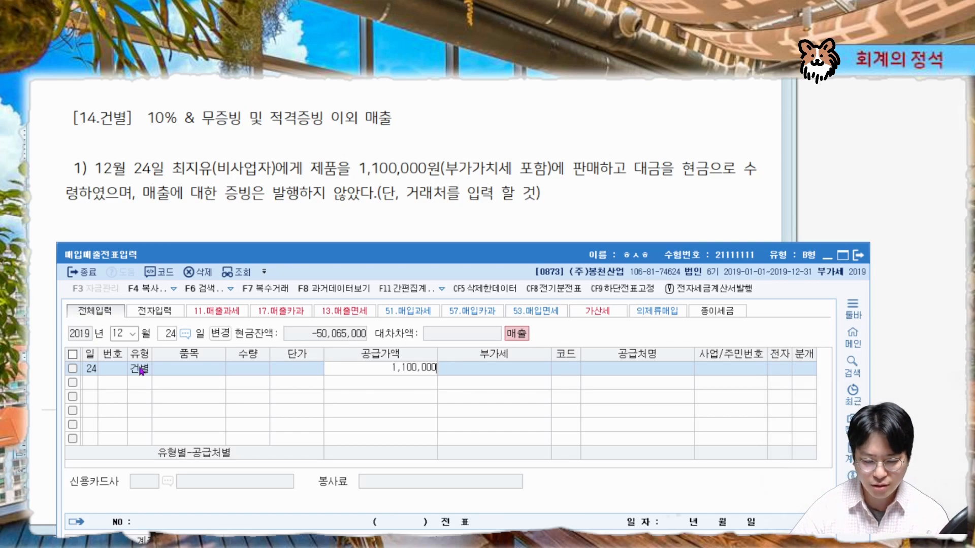
{"action": "key", "text": "Return"}
Select the individual buyer from the problem as the customer and set the journal type to 3 혼합
{"action": "key", "text": "Return"}
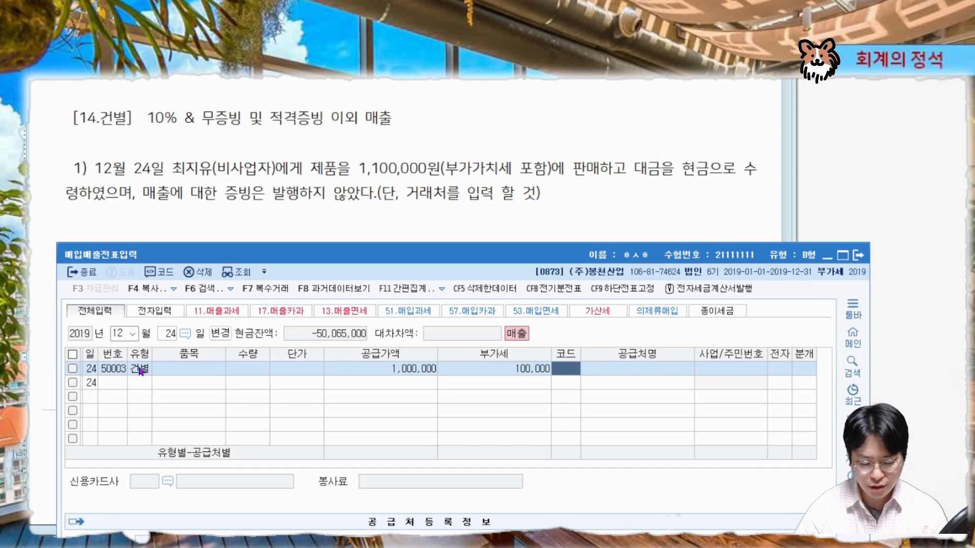
{"action": "type", "text": "00730"}
{"action": "key", "text": "Return"}
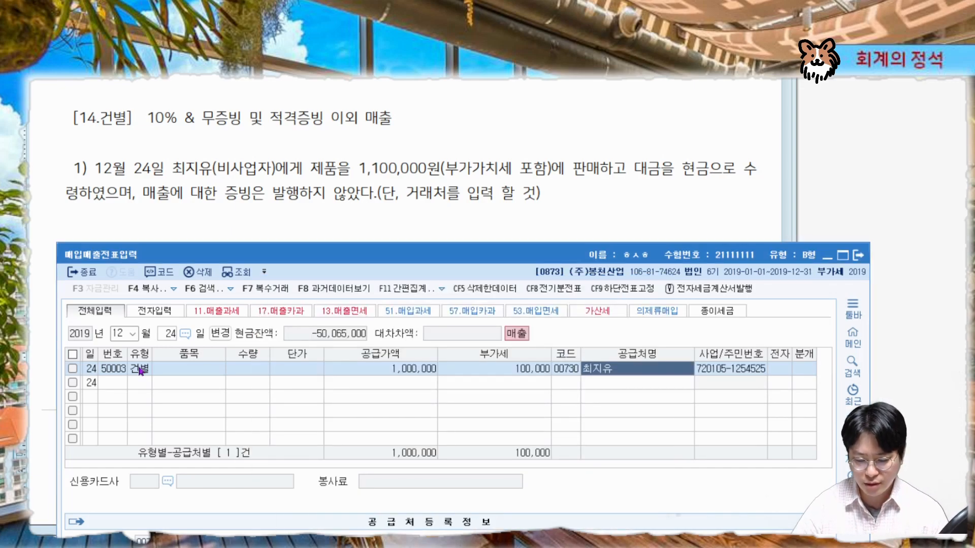
{"action": "key", "text": "Return"}
{"action": "type", "text": "3"}
{"action": "key", "text": "Return"}
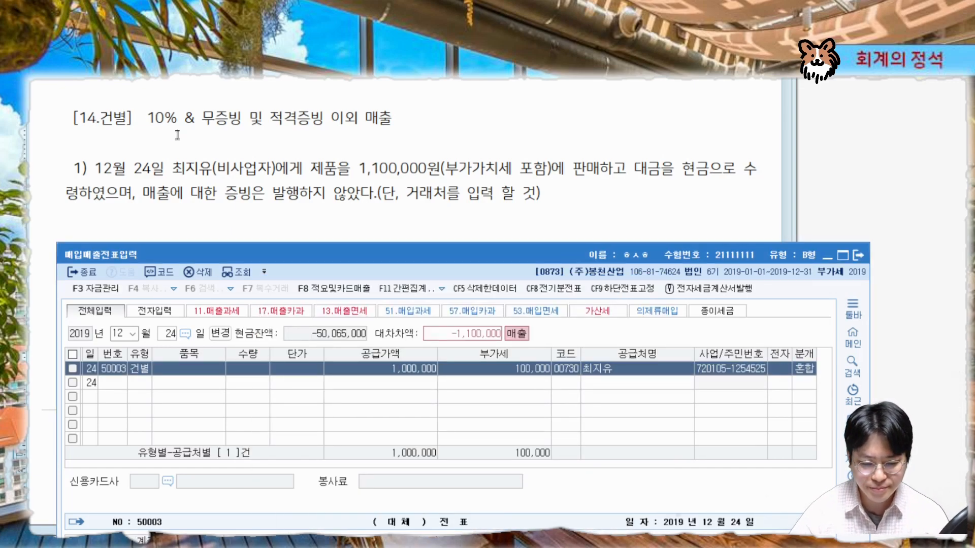
Review the generated credit lines for 부가세예수금 and 제품매출 in the journal section
{"action": "key", "text": "ctrl+2"}
{"action": "mouse_move", "coordinate": [321, 169]}
{"action": "left_mouse_down"}
{"action": "mouse_move", "coordinate": [346, 182]}
{"action": "mouse_move", "coordinate": [337, 185]}
{"action": "left_mouse_up"}
{"action": "key", "text": "Escape"}
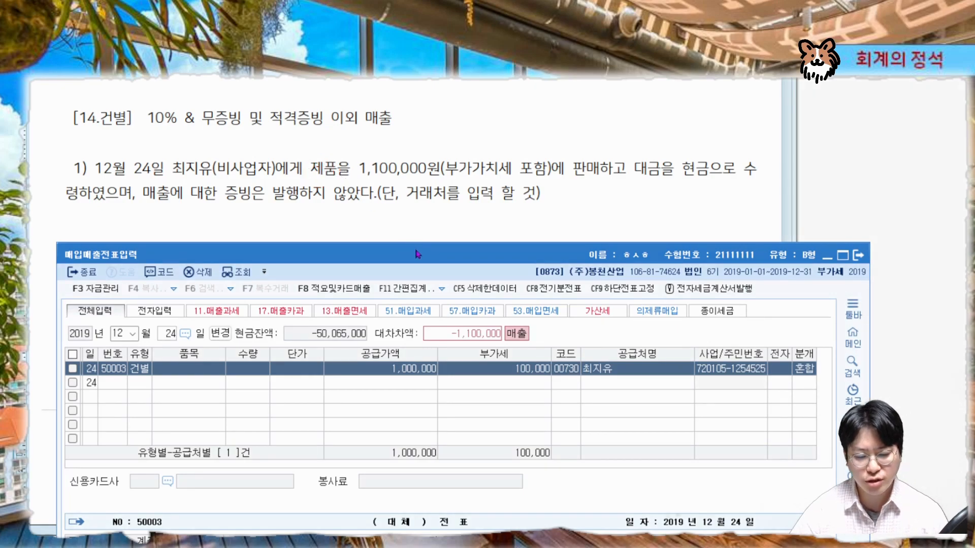
{"action": "mouse_move", "coordinate": [421, 255]}
{"action": "left_mouse_down"}
{"action": "mouse_move", "coordinate": [388, 116]}
{"action": "mouse_move", "coordinate": [411, 72]}
{"action": "left_mouse_up"}
{"action": "key", "text": "ctrl+2"}
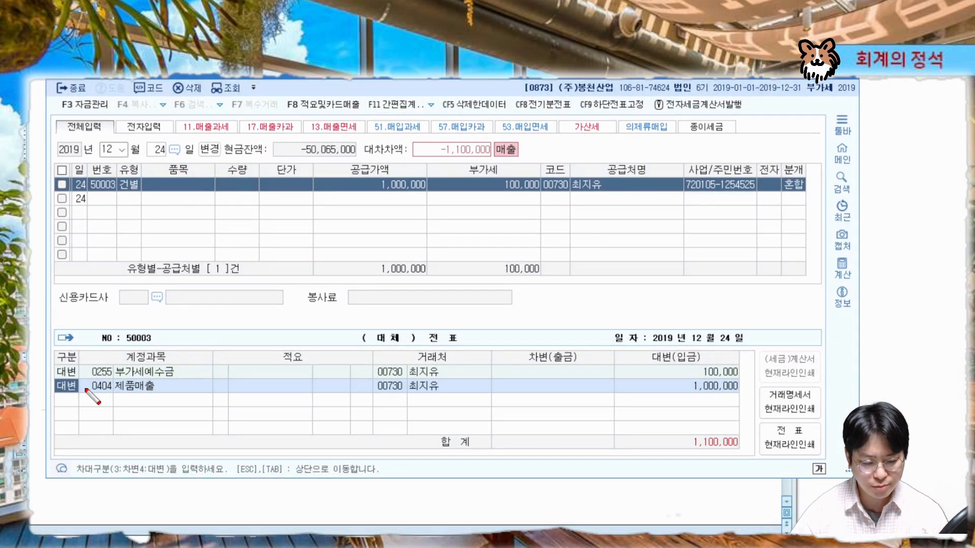
{"action": "left_click_drag", "start_coordinate": [51, 392], "coordinate": [747, 396]}
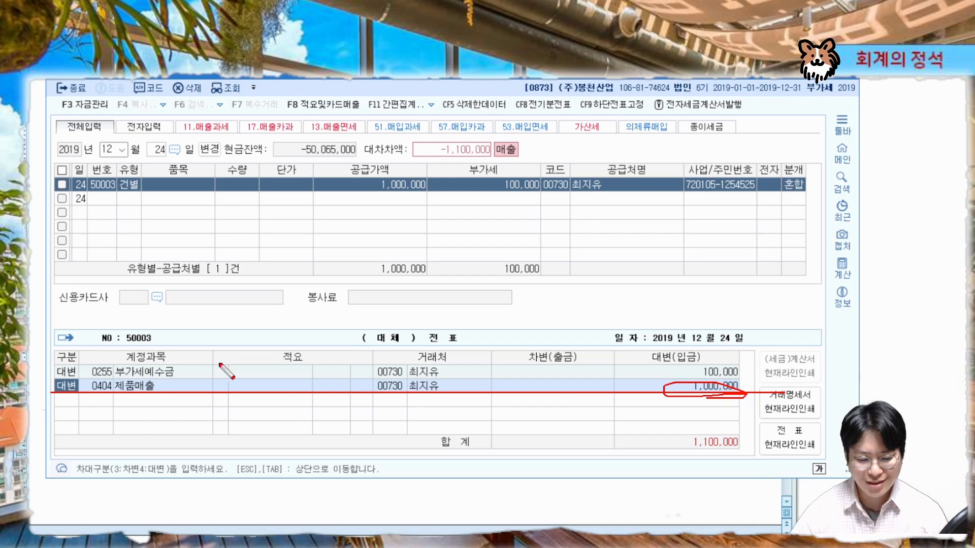
{"action": "left_click_drag", "start_coordinate": [52, 377], "coordinate": [759, 377]}
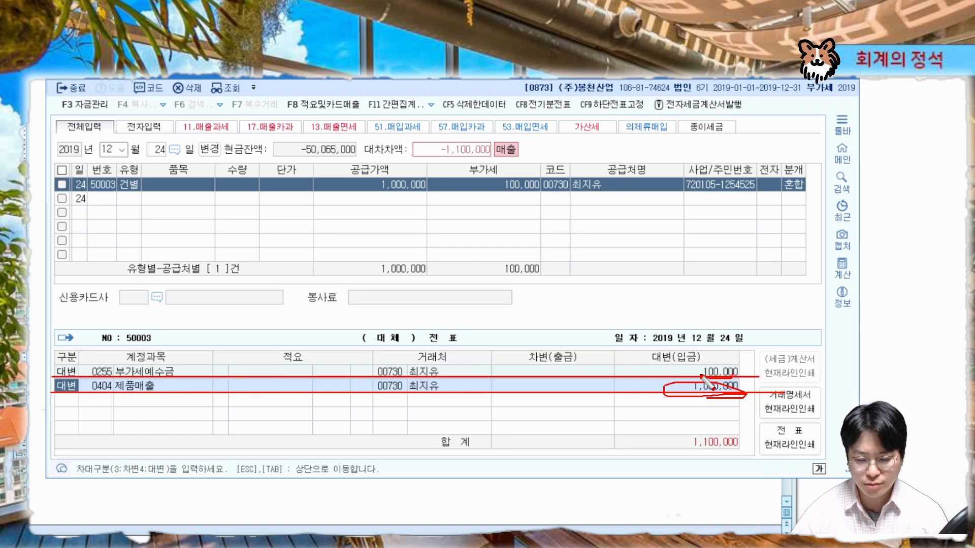
{"action": "key", "text": "Escape"}
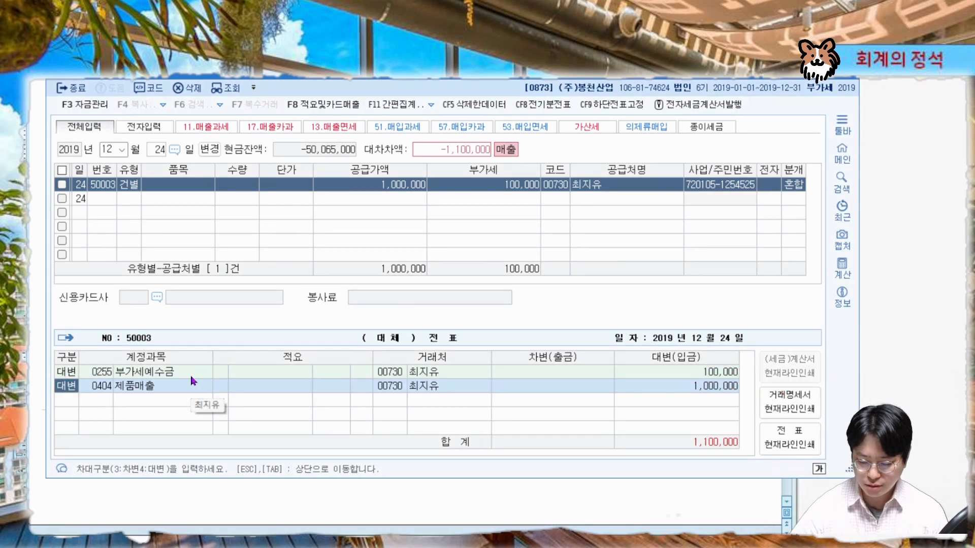
Add a debit line for account 0101 현금 for the full 1,100,000
{"action": "key", "text": "Down"}
{"action": "type", "text": "3현금"}
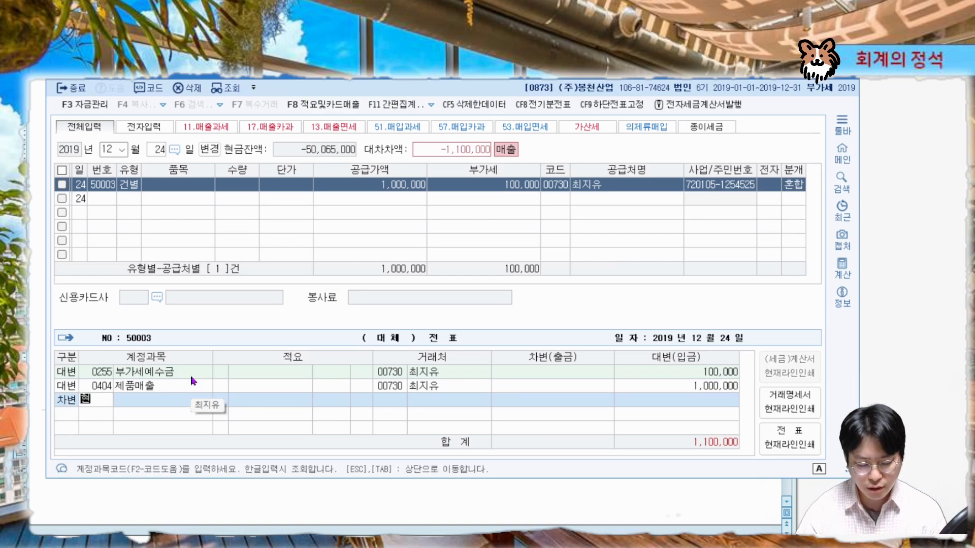
{"action": "key", "text": "Return"}
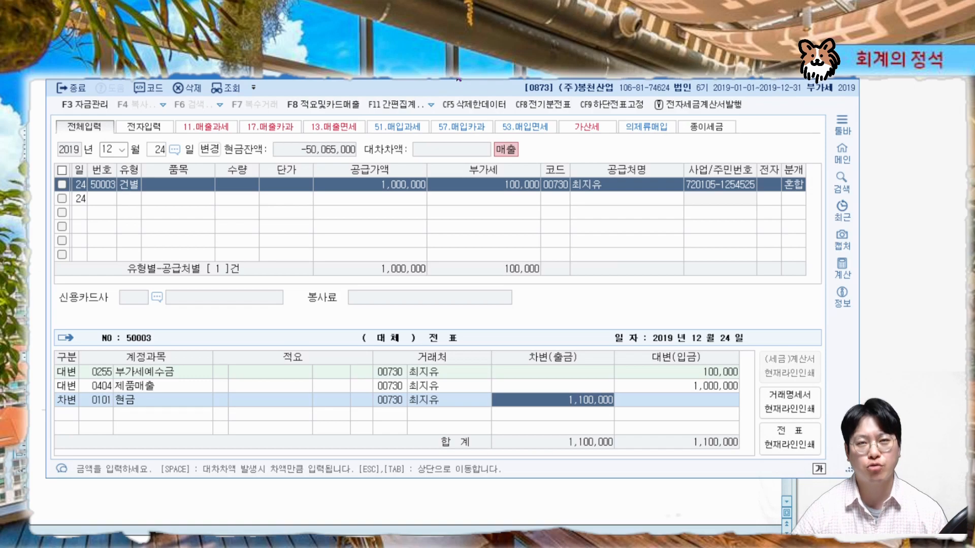
Scroll the problem sheet to the next problem about the October 26 cash sale
{"action": "left_click_drag", "start_coordinate": [455, 71], "coordinate": [463, 246]}
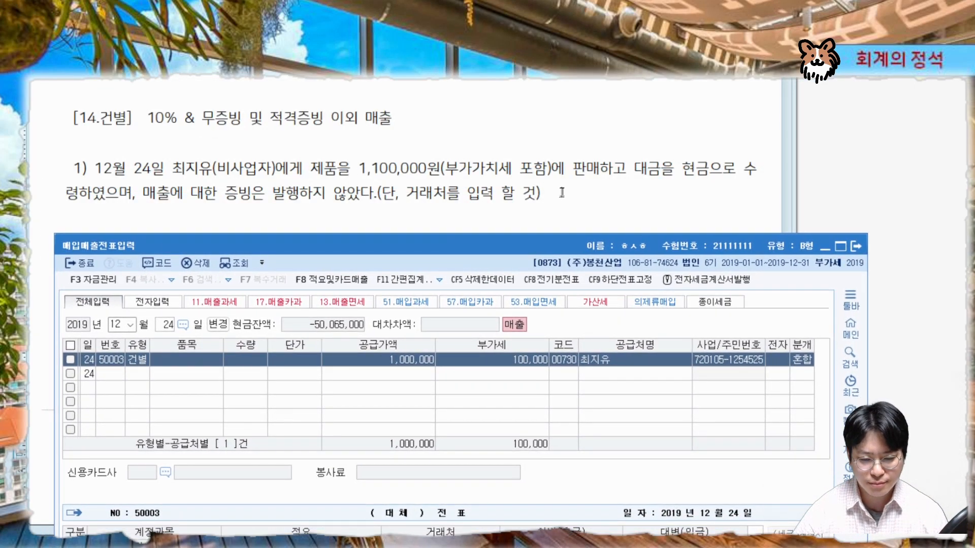
{"action": "left_click", "coordinate": [577, 191]}
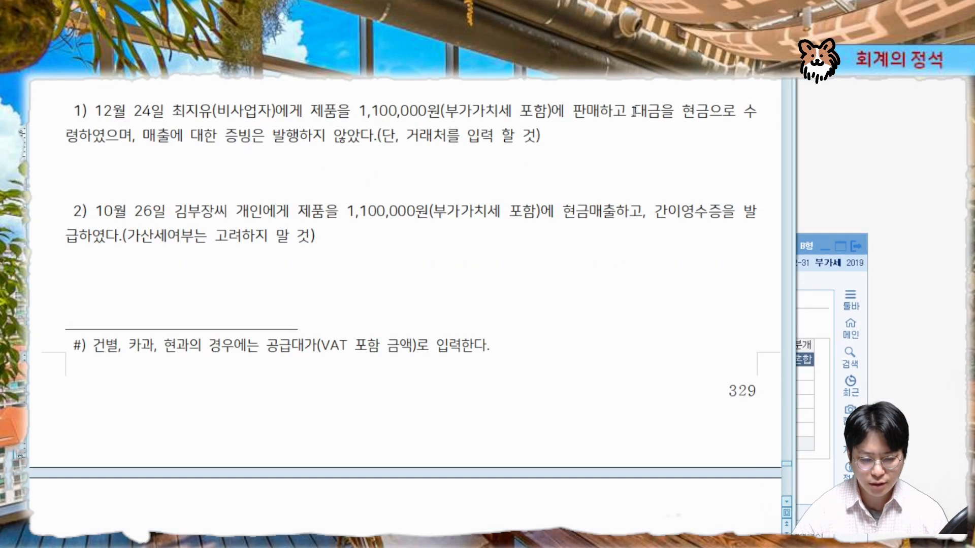
{"action": "scroll", "coordinate": [634, 112], "scroll_direction": "down", "scroll_amount": 3}
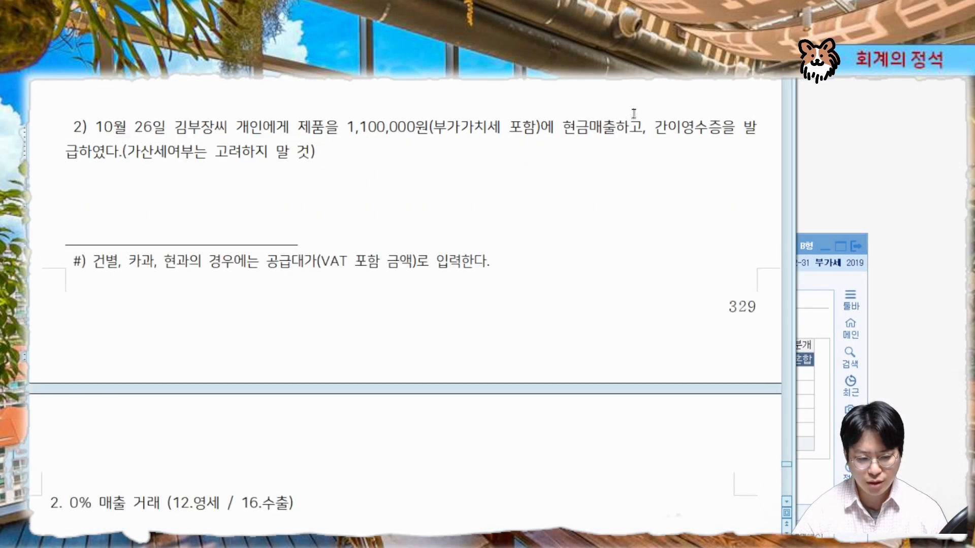
{"action": "left_click", "coordinate": [785, 505]}
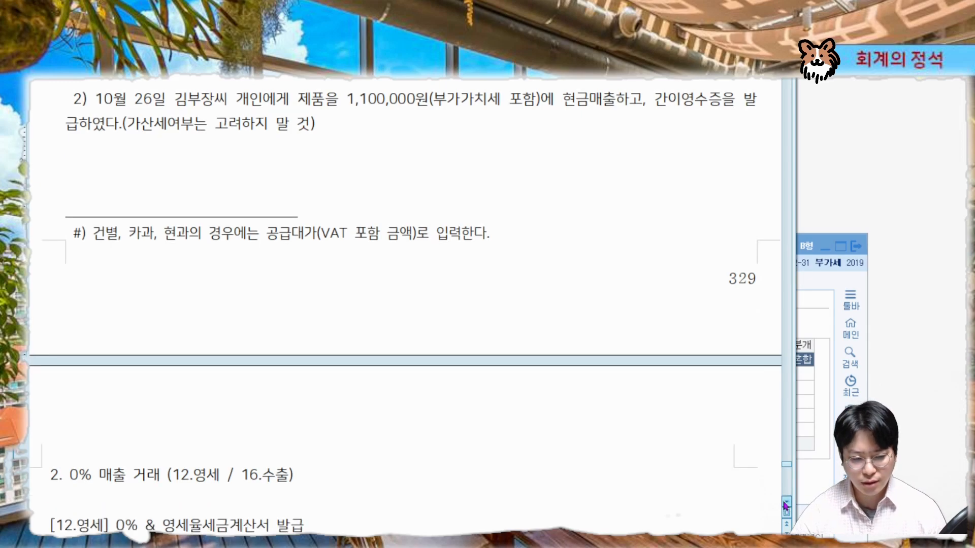
{"action": "left_click", "coordinate": [812, 491]}
{"action": "left_click_drag", "start_coordinate": [525, 248], "coordinate": [519, 172]}
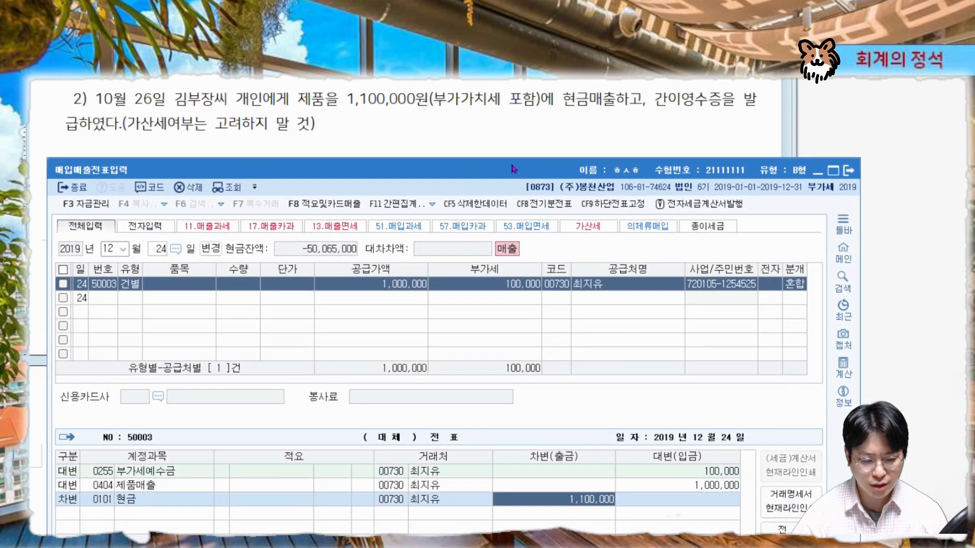
Set the new entry's date to October 26
{"action": "left_click", "coordinate": [164, 232]}
{"action": "type", "text": "10"}
{"action": "key", "text": "Return"}
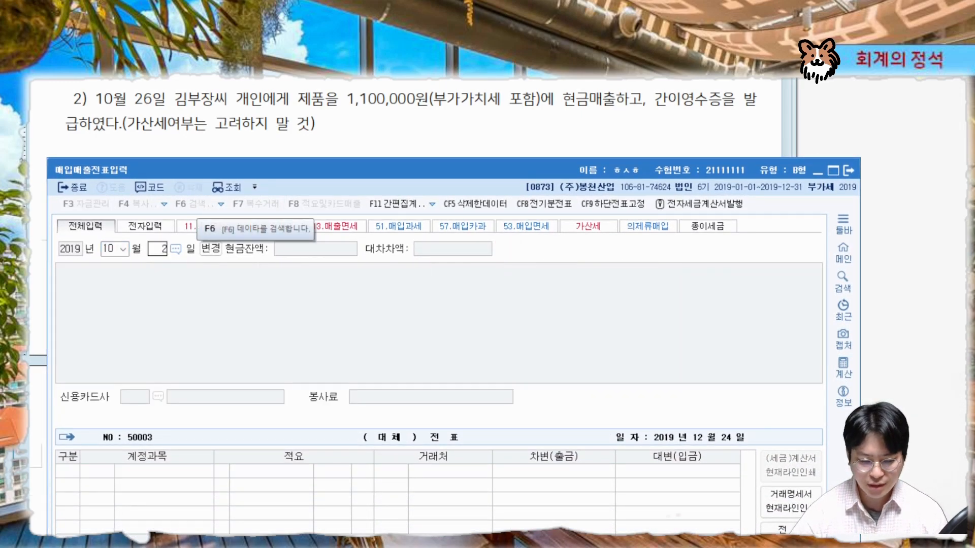
{"action": "type", "text": "26"}
{"action": "key", "text": "Return"}
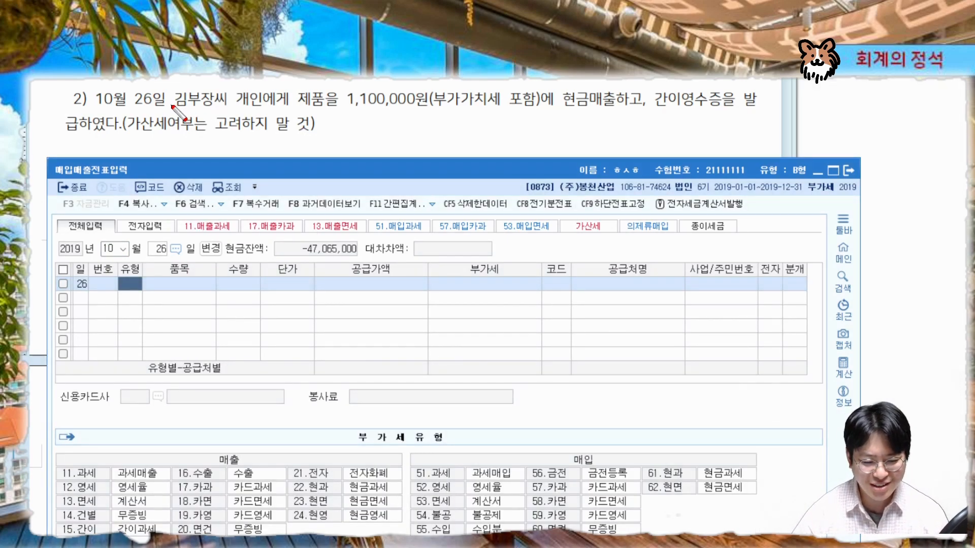
Review the problem's details on the cash sale to an individual with a simplified receipt
{"action": "left_click_drag", "start_coordinate": [171, 105], "coordinate": [262, 105]}
{"action": "left_click_drag", "start_coordinate": [341, 109], "coordinate": [536, 108]}
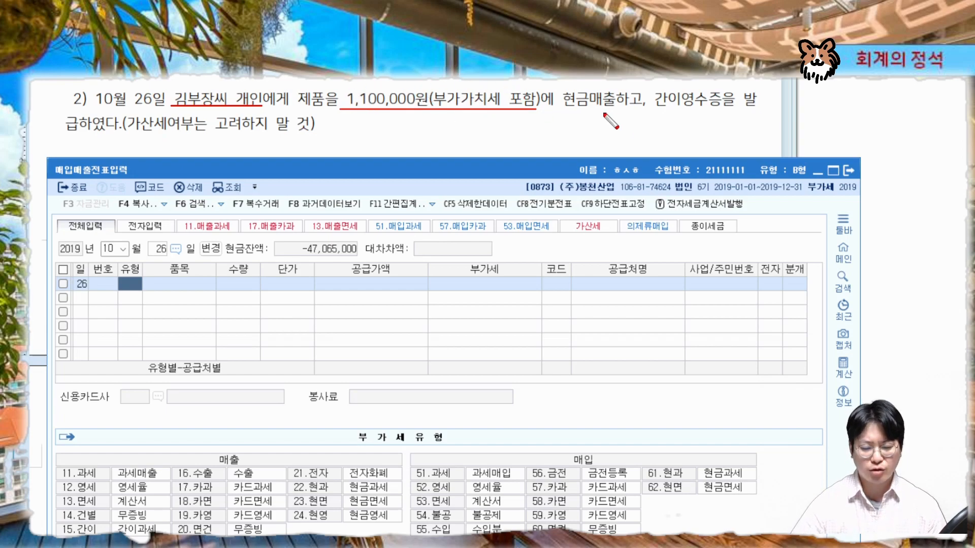
{"action": "left_click_drag", "start_coordinate": [557, 107], "coordinate": [760, 108]}
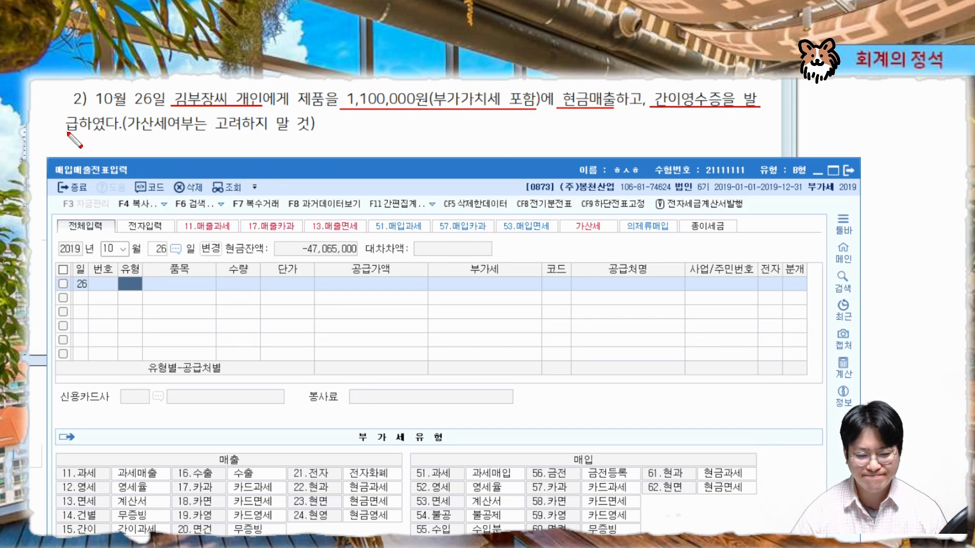
{"action": "left_click_drag", "start_coordinate": [58, 132], "coordinate": [126, 132]}
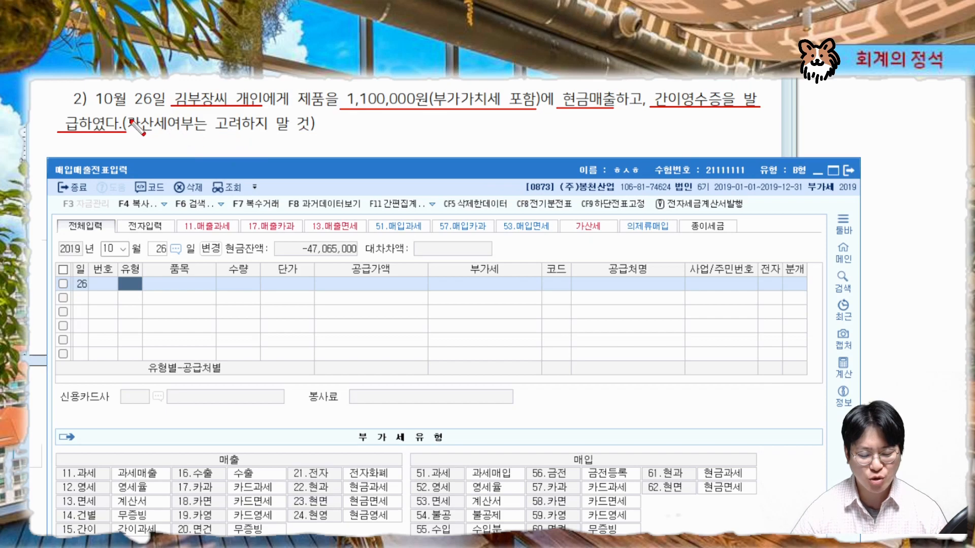
{"action": "left_click_drag", "start_coordinate": [131, 122], "coordinate": [315, 120]}
{"action": "left_click_drag", "start_coordinate": [128, 123], "coordinate": [315, 126]}
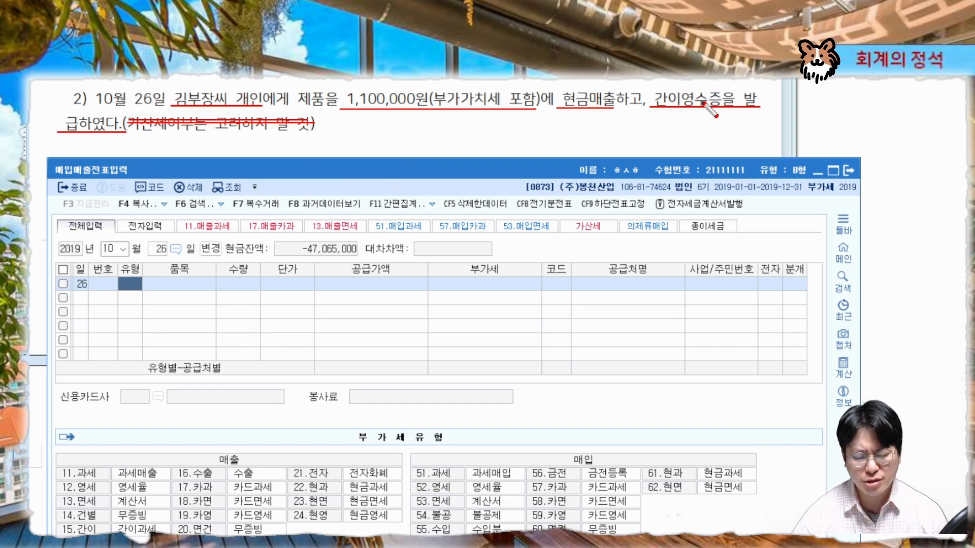
{"action": "left_click_drag", "start_coordinate": [720, 80], "coordinate": [679, 142]}
{"action": "left_click_drag", "start_coordinate": [678, 80], "coordinate": [720, 136]}
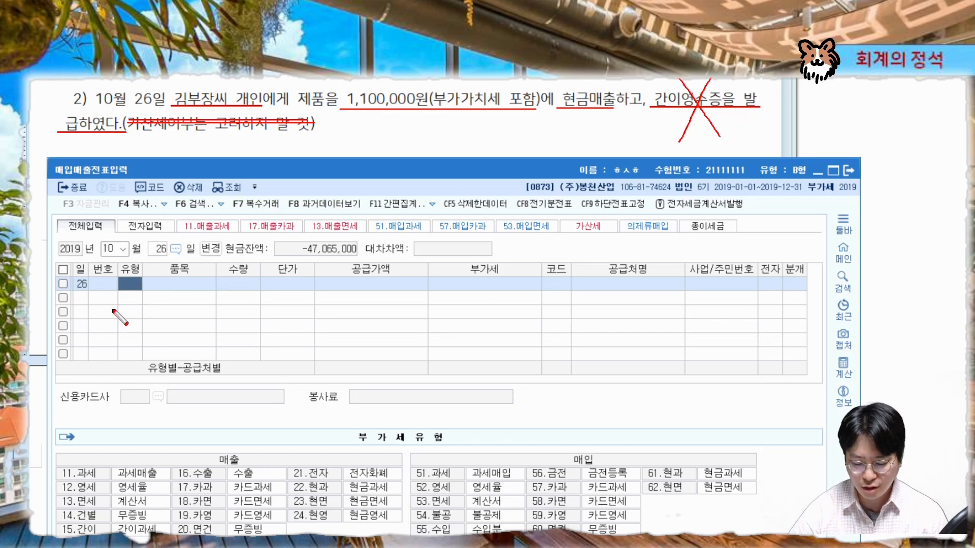
Set the October 26 entry's VAT type to 14 건별
{"action": "key", "text": "Escape"}
{"action": "type", "text": "14"}
{"action": "key", "text": "Return"}
{"action": "key", "text": "Return"}
{"action": "key", "text": "Return"}
{"action": "key", "text": "Return"}
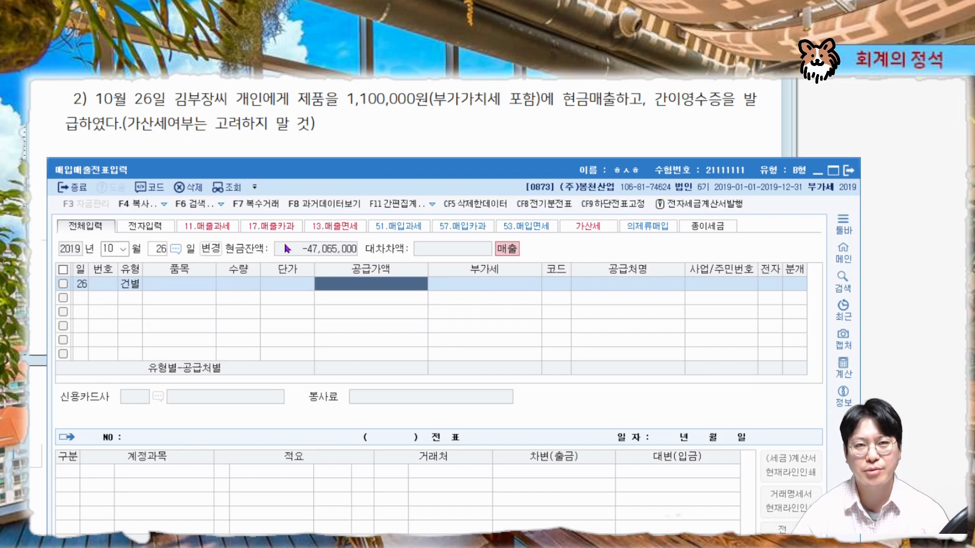
Enter the VAT-inclusive amount 1,100,000 as the supply price
{"action": "type", "text": "1100"}
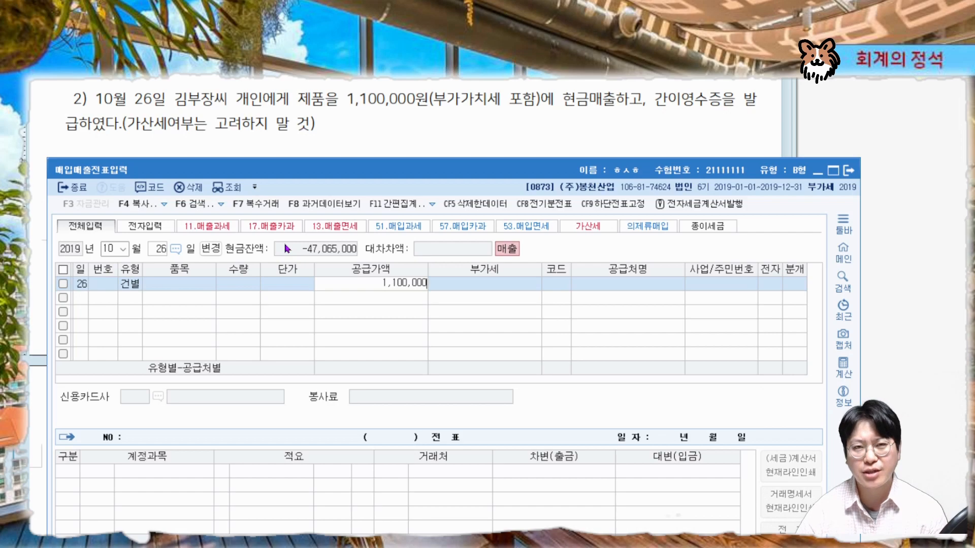
{"action": "key", "text": "Return"}
{"action": "key", "text": "Return"}
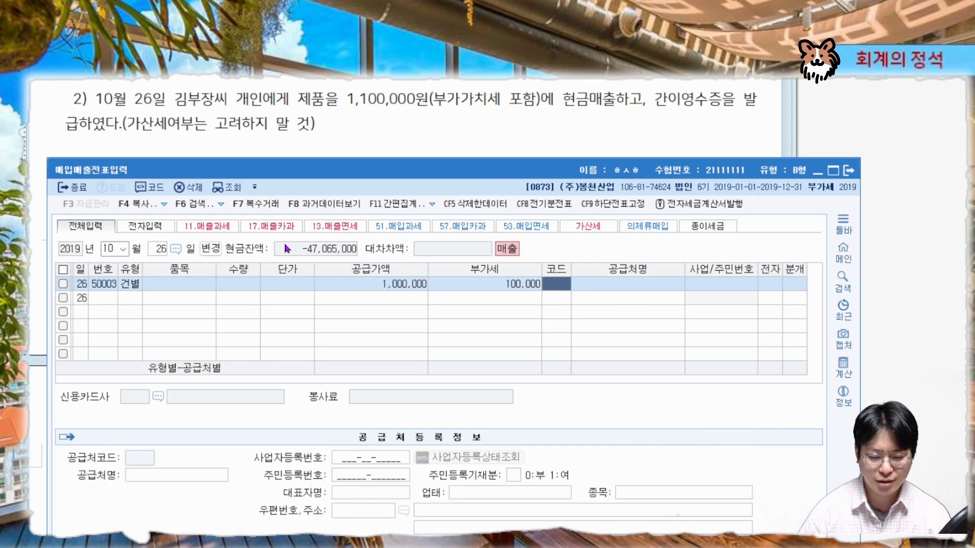
Search for and select the individual buyer from the problem as the customer, then set journal type 3 혼합
{"action": "type", "text": "김부장"}
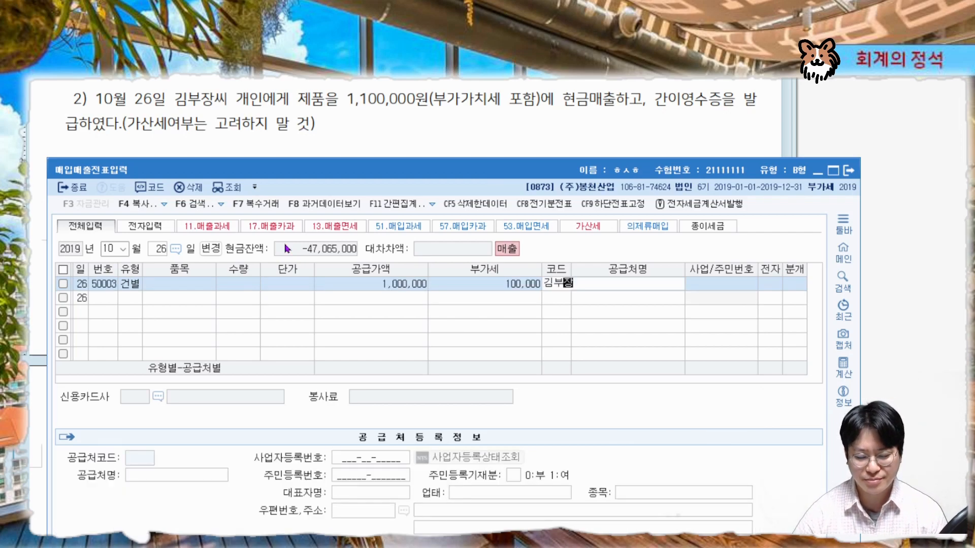
{"action": "key", "text": "Return"}
{"action": "key", "text": "Return"}
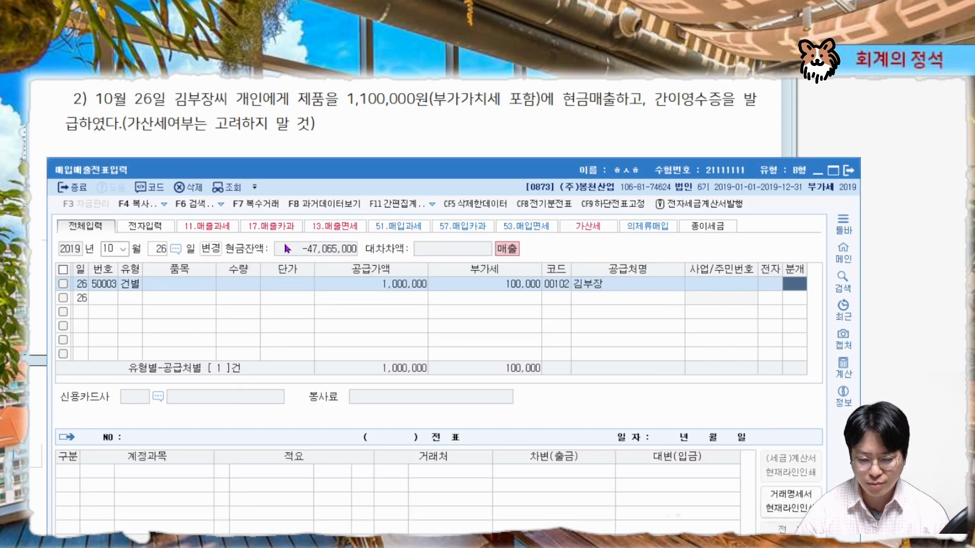
{"action": "type", "text": "3"}
{"action": "key", "text": "Return"}
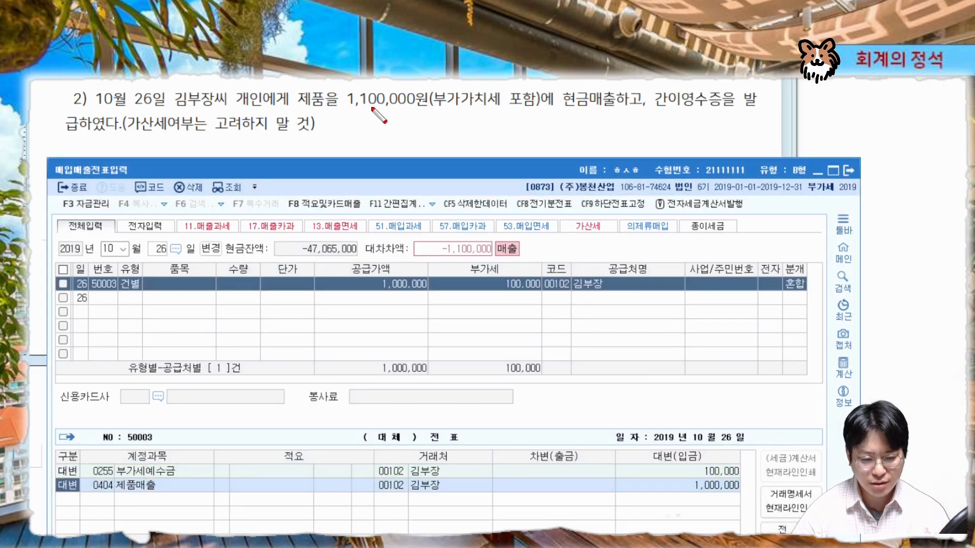
Review the generated credit lines for 부가세예수금 and 제품매출 on the October 26 entry
{"action": "mouse_move", "coordinate": [339, 83]}
{"action": "left_mouse_down"}
{"action": "mouse_move", "coordinate": [305, 114]}
{"action": "mouse_move", "coordinate": [341, 79]}
{"action": "left_mouse_up"}
{"action": "left_click_drag", "start_coordinate": [55, 493], "coordinate": [732, 494]}
{"action": "mouse_move", "coordinate": [53, 476]}
{"action": "left_mouse_down"}
{"action": "mouse_move", "coordinate": [742, 475]}
{"action": "mouse_move", "coordinate": [721, 461]}
{"action": "mouse_move", "coordinate": [738, 478]}
{"action": "left_mouse_up"}
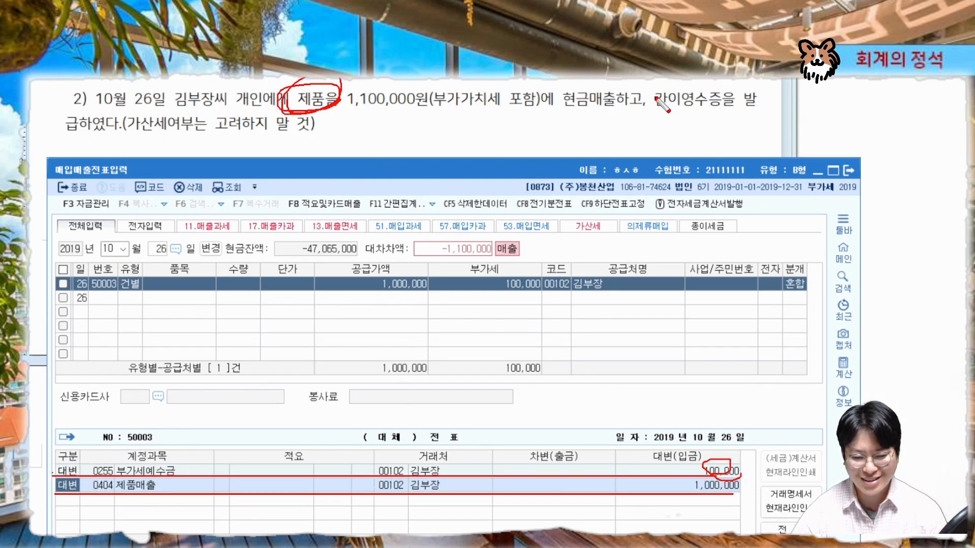
{"action": "mouse_move", "coordinate": [552, 110]}
{"action": "left_mouse_down"}
{"action": "mouse_move", "coordinate": [584, 118]}
{"action": "mouse_move", "coordinate": [539, 109]}
{"action": "left_mouse_up"}
{"action": "key", "text": "Escape"}
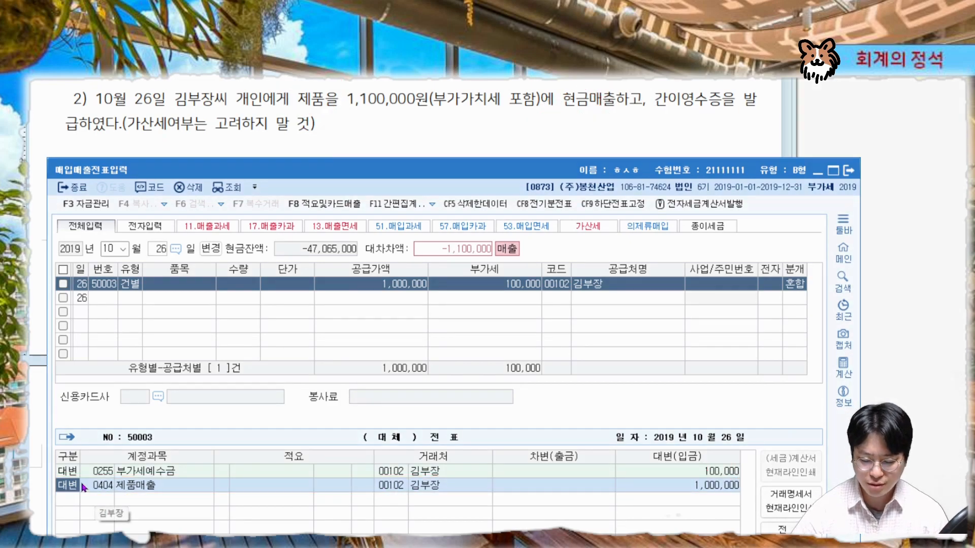
Add a debit line for 현금 (0101) to balance the October 26 entry at 1,100,000
{"action": "key", "text": "Down"}
{"action": "type", "text": "3현"}
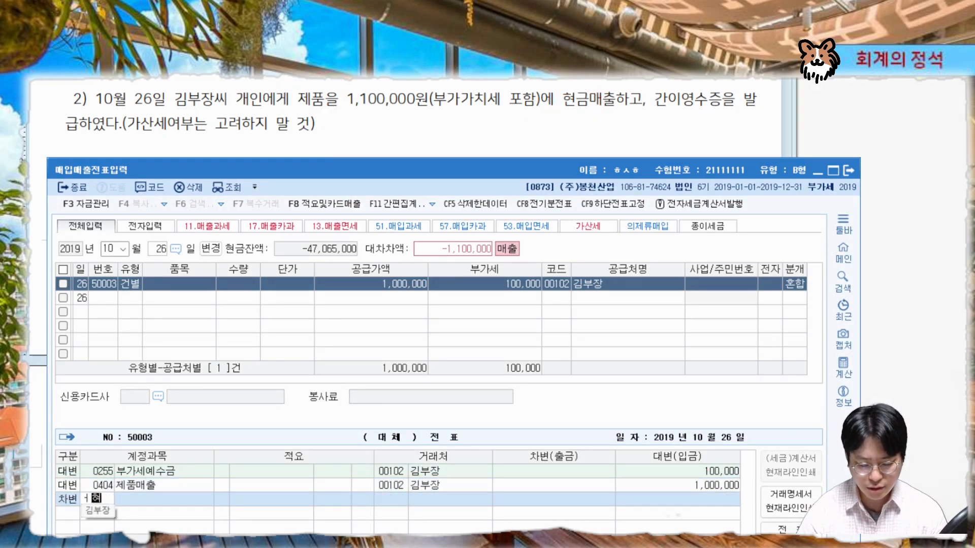
{"action": "type", "text": "금"}
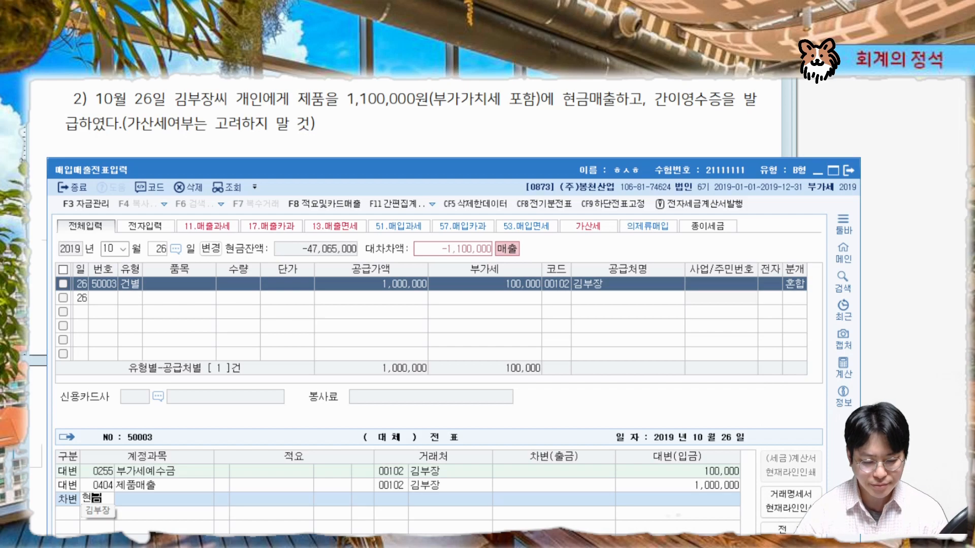
{"action": "key", "text": "Return"}
{"action": "key", "text": "Return"}
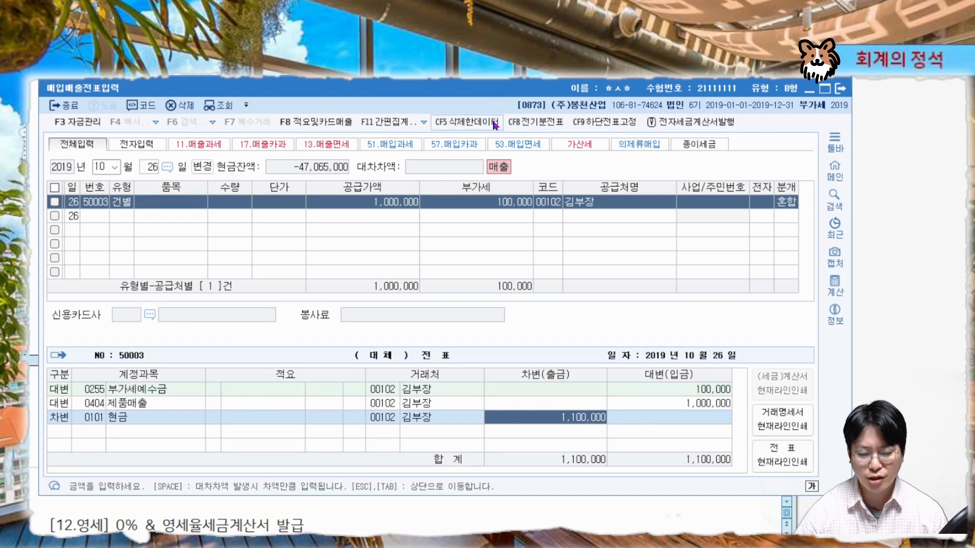
Scroll the textbook to the 0% sales section covering 12.영세 and 16.수출 and read its heading
{"action": "left_click", "coordinate": [500, 76]}
{"action": "left_click", "coordinate": [958, 188]}
{"action": "scroll", "coordinate": [596, 225], "scroll_direction": "down", "scroll_amount": 3}
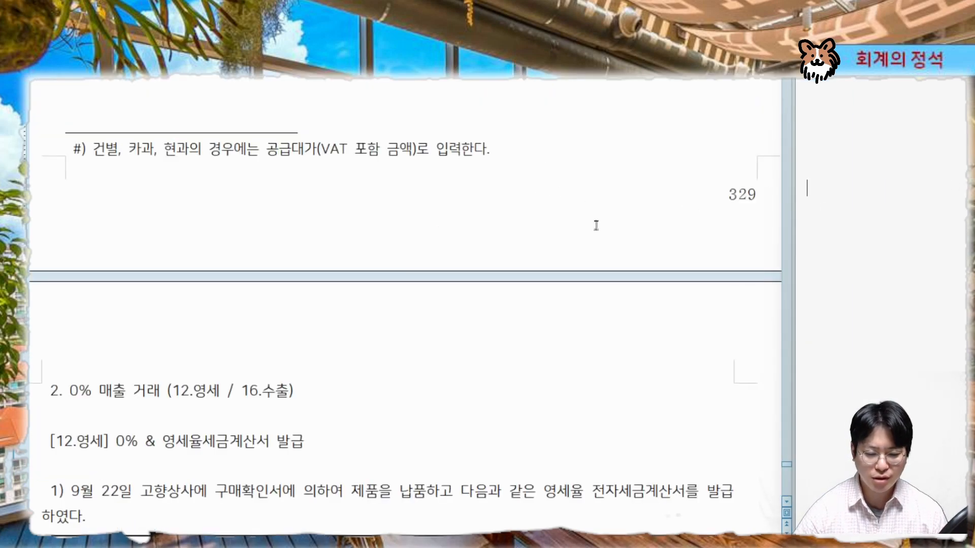
{"action": "scroll", "coordinate": [596, 225], "scroll_direction": "down", "scroll_amount": 9}
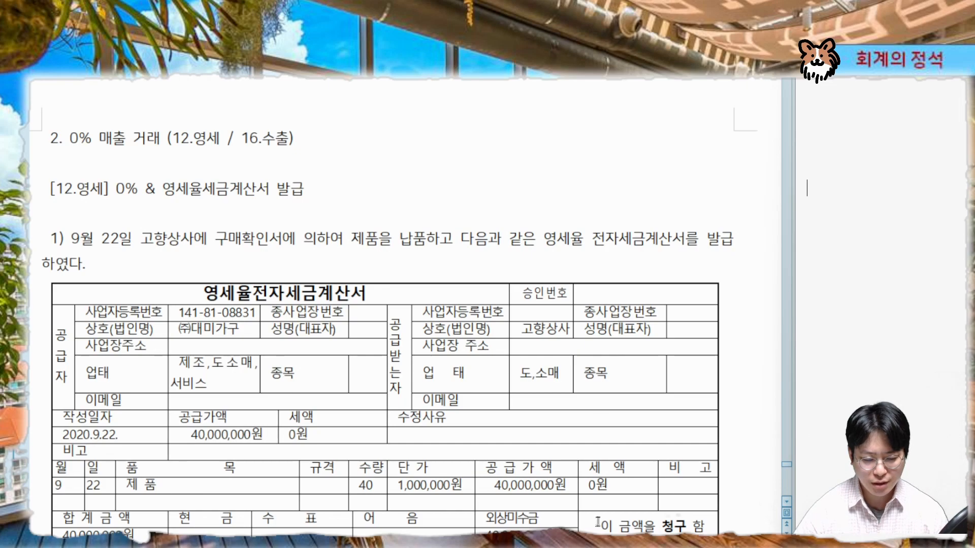
{"action": "left_click_drag", "start_coordinate": [597, 543], "coordinate": [578, 543]}
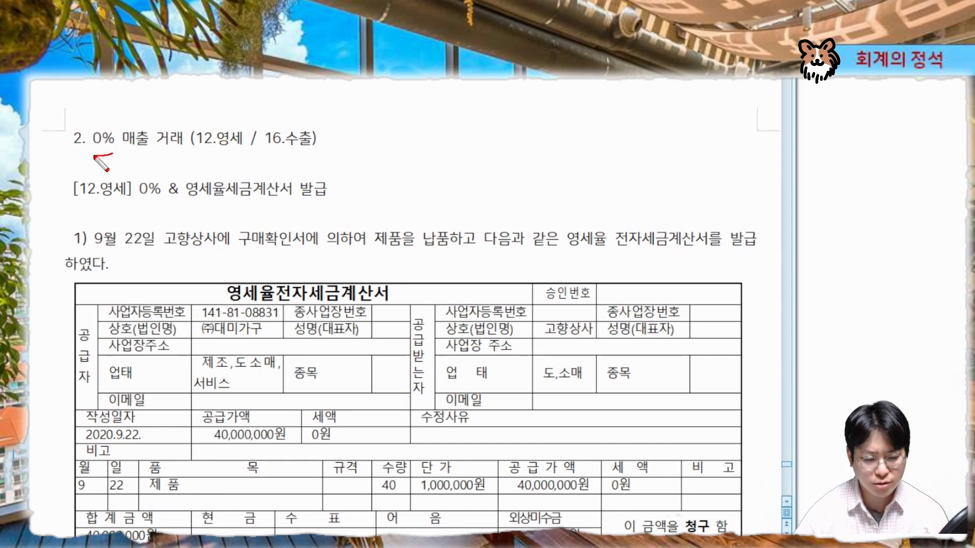
{"action": "mouse_move", "coordinate": [95, 157]}
{"action": "left_mouse_down"}
{"action": "mouse_move", "coordinate": [101, 125]}
{"action": "mouse_move", "coordinate": [89, 155]}
{"action": "left_mouse_up"}
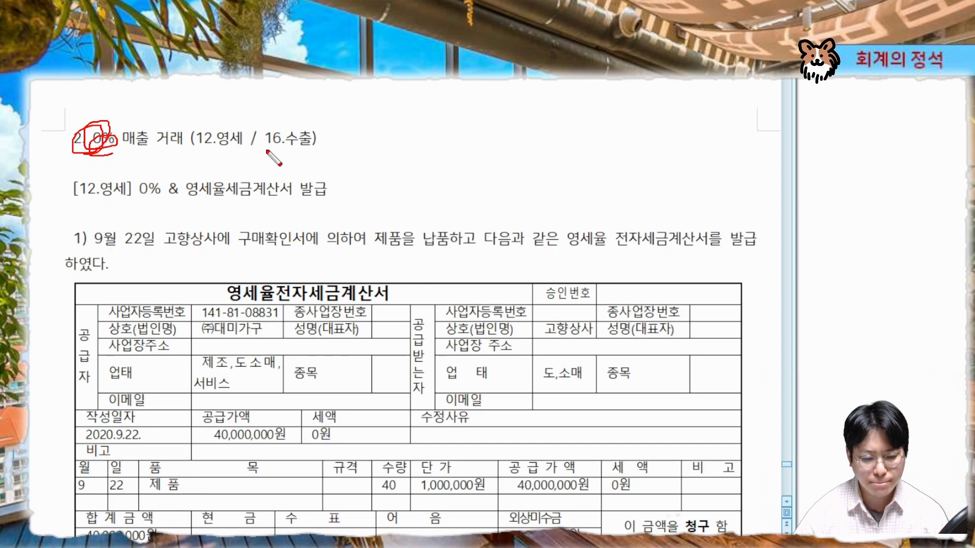
{"action": "left_click_drag", "start_coordinate": [190, 147], "coordinate": [240, 147]}
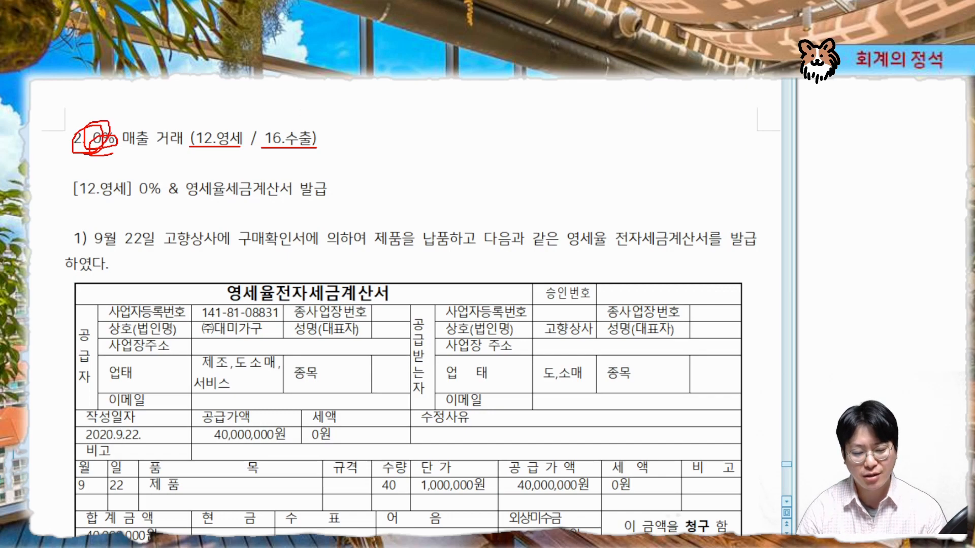
{"action": "type", "text": "직수출"}
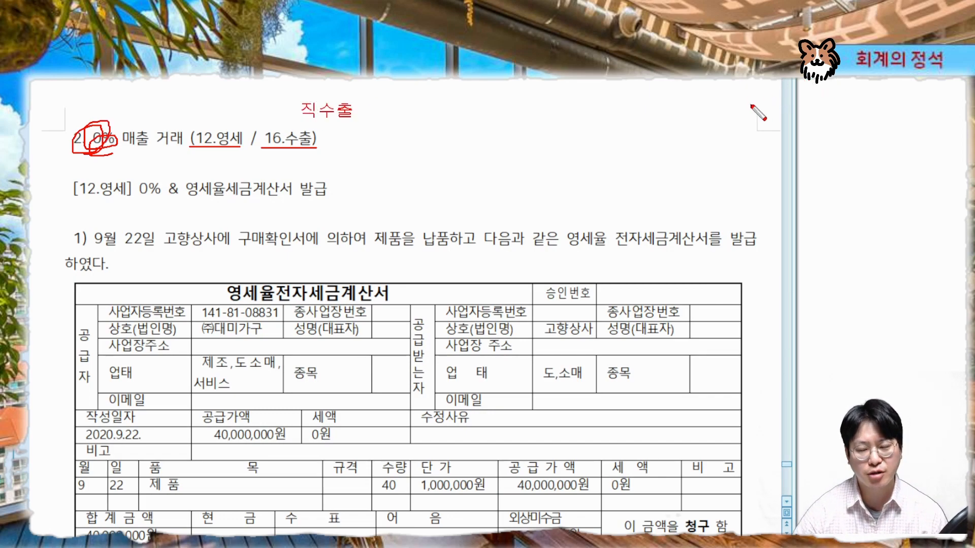
{"action": "mouse_move", "coordinate": [356, 130]}
{"action": "left_mouse_down"}
{"action": "mouse_move", "coordinate": [294, 112]}
{"action": "mouse_move", "coordinate": [358, 131]}
{"action": "left_mouse_up"}
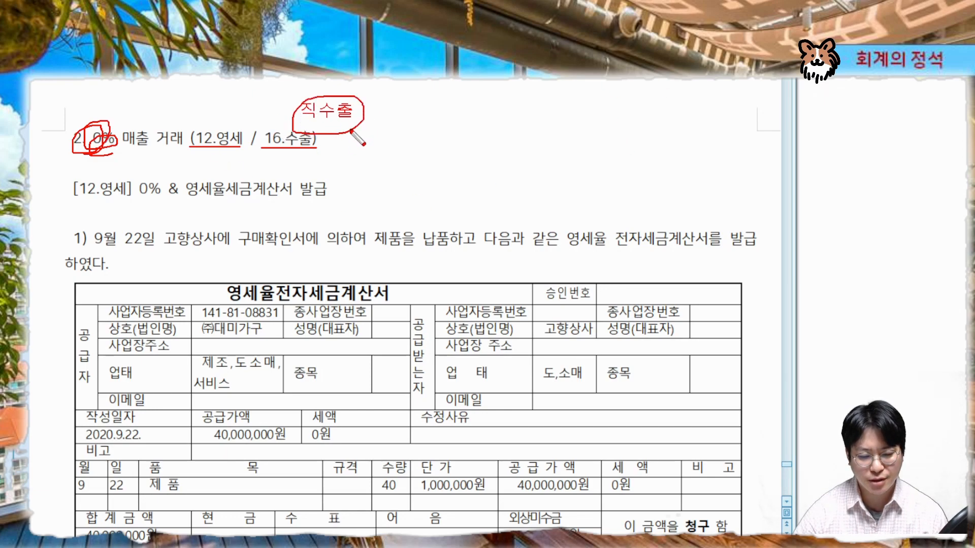
{"action": "mouse_move", "coordinate": [213, 126]}
{"action": "left_mouse_down"}
{"action": "mouse_move", "coordinate": [215, 91]}
{"action": "mouse_move", "coordinate": [233, 86]}
{"action": "left_mouse_up"}
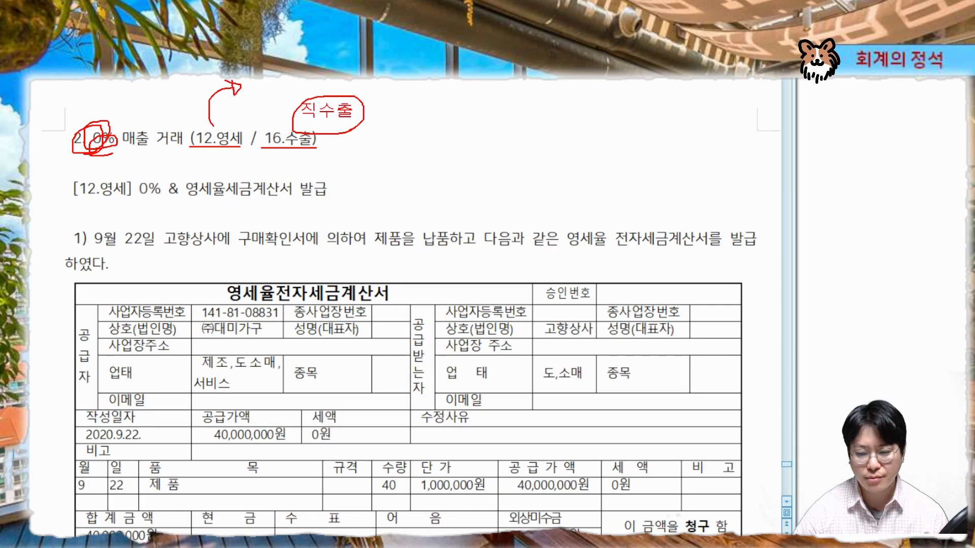
{"action": "left_click", "coordinate": [256, 79]}
{"action": "type", "text": "매국시"}
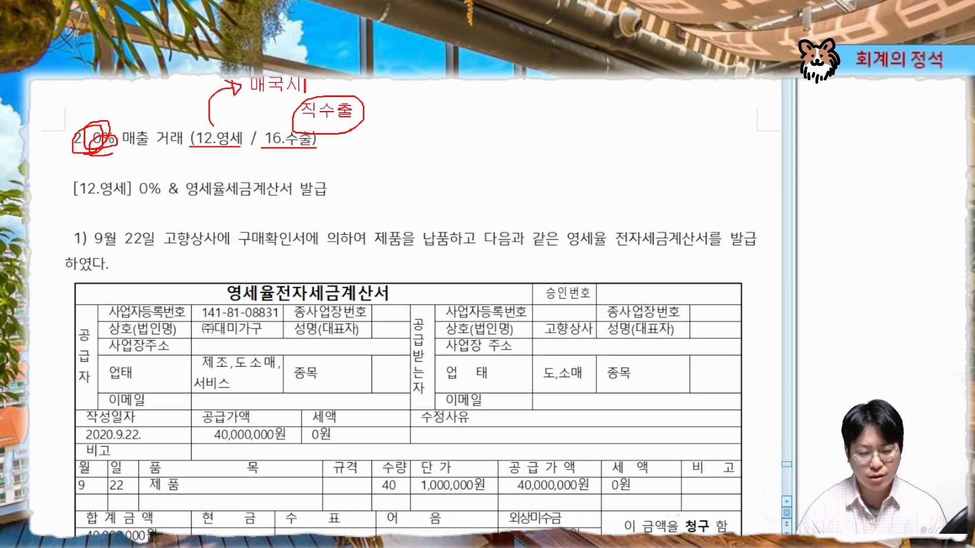
{"action": "type", "text": "낸"}
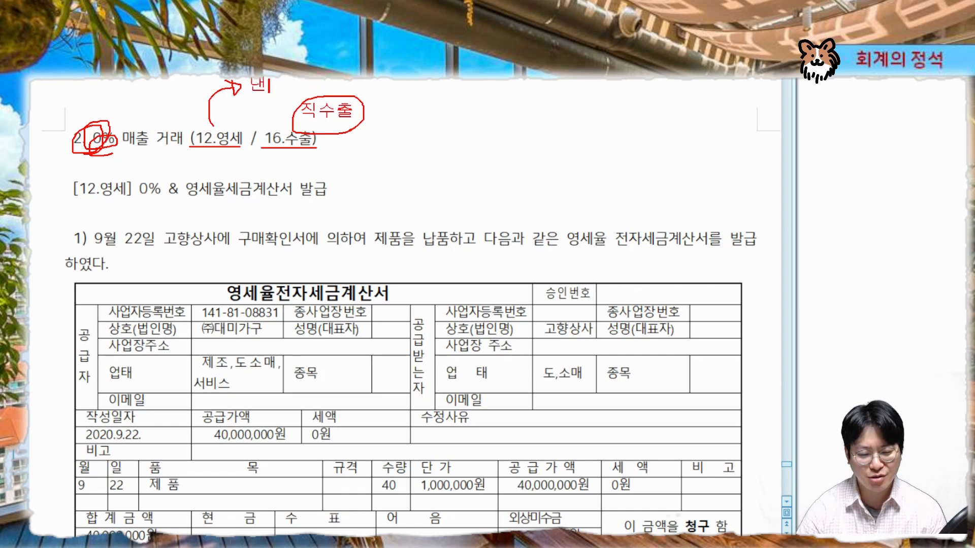
{"action": "type", "text": "국신용장"}
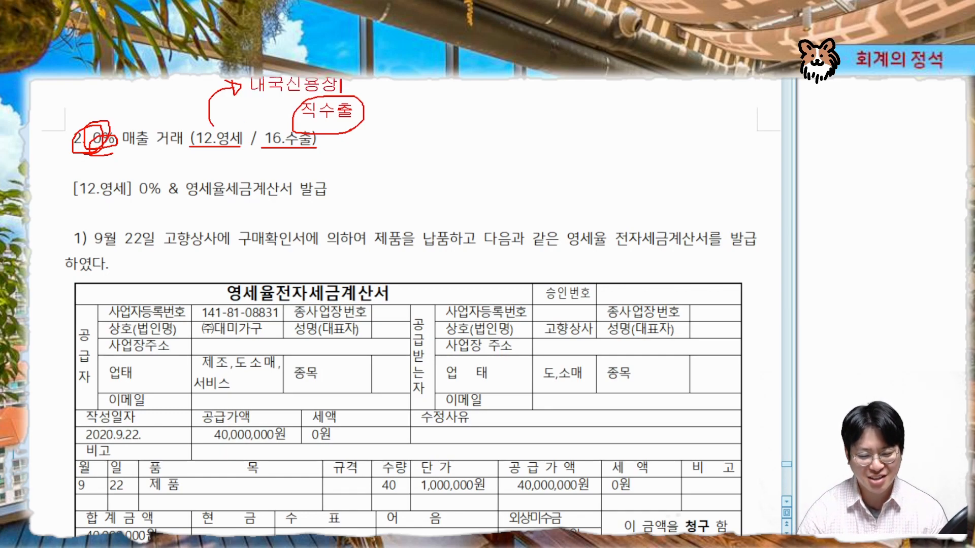
{"action": "type", "text": " 등"}
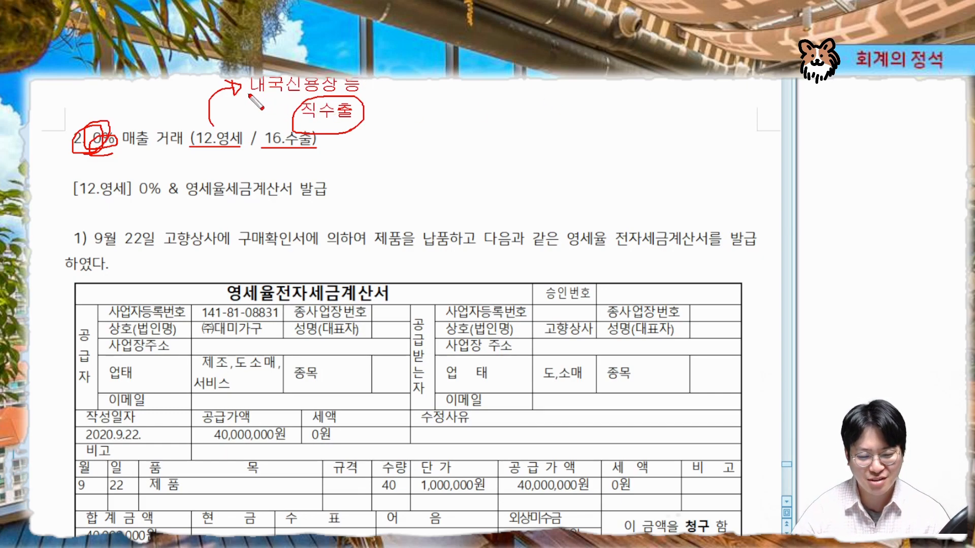
{"action": "left_click_drag", "start_coordinate": [249, 94], "coordinate": [377, 94]}
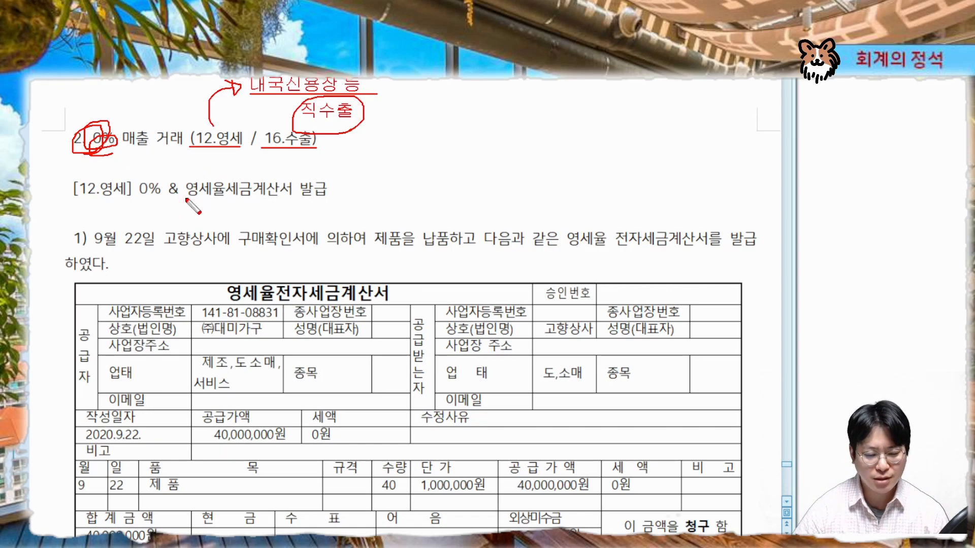
{"action": "key", "text": "Escape"}
Read the September 22 problem and its zero-rated electronic tax invoice for 고향상사
{"action": "scroll", "coordinate": [420, 168], "scroll_direction": "down", "scroll_amount": 5}
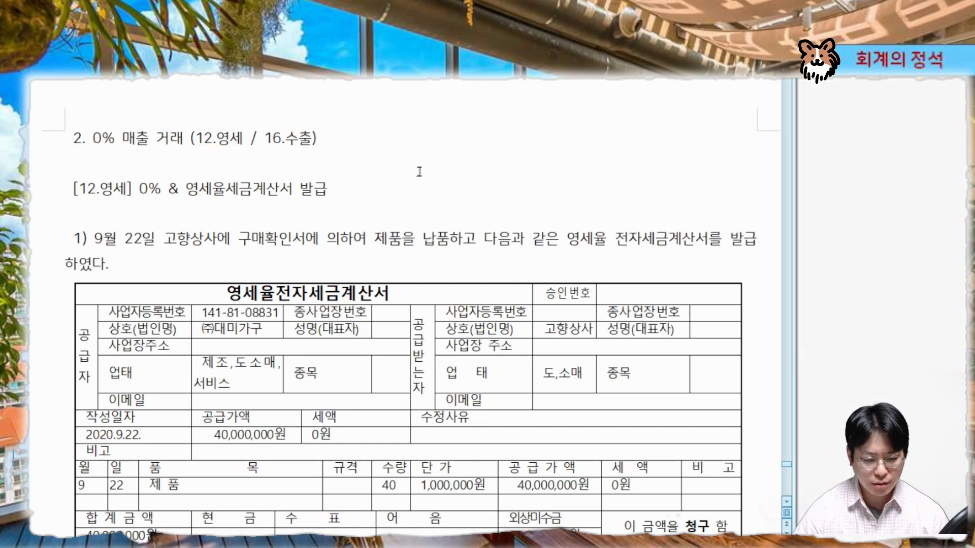
{"action": "scroll", "coordinate": [410, 239], "scroll_direction": "up", "scroll_amount": 1}
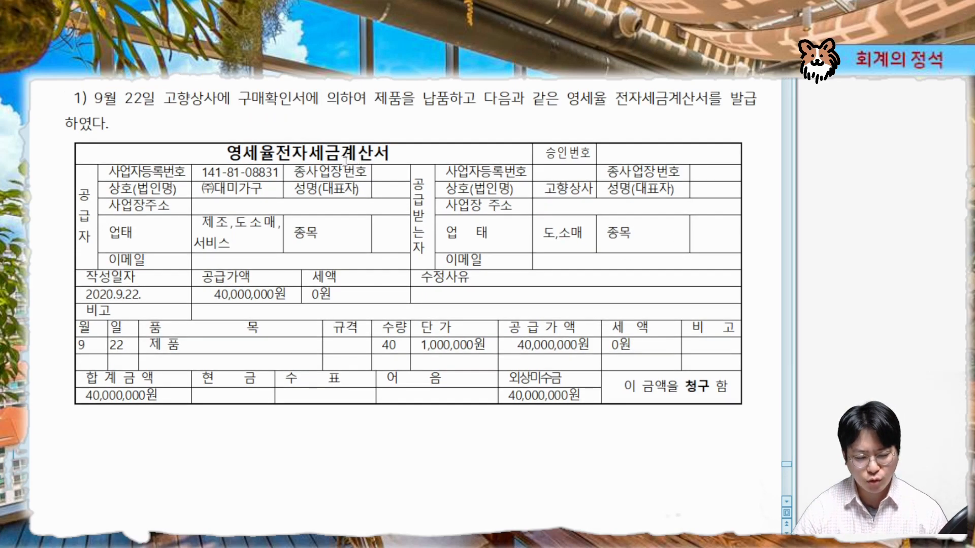
{"action": "key", "text": "ctrl+alt+g"}
{"action": "left_click_drag", "start_coordinate": [237, 106], "coordinate": [304, 106]}
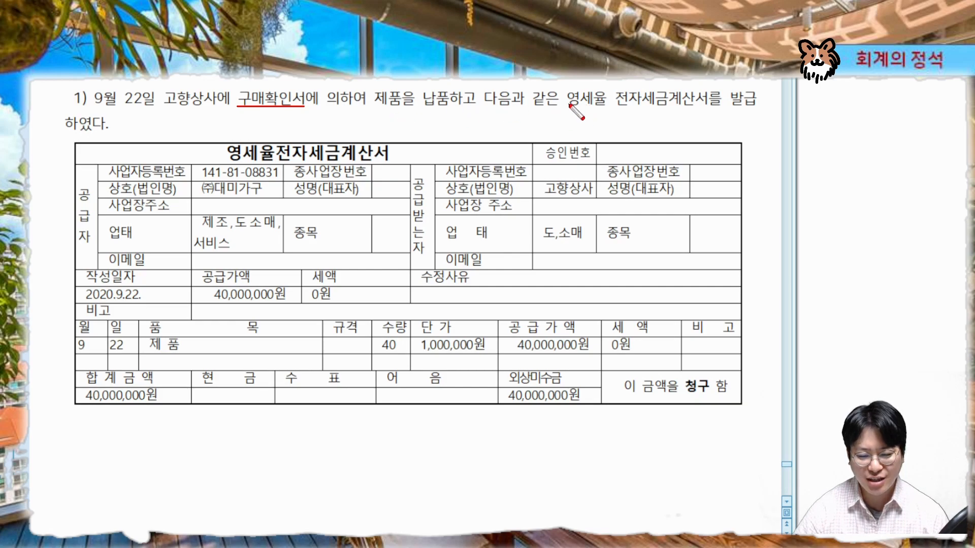
{"action": "left_click_drag", "start_coordinate": [565, 107], "coordinate": [757, 108]}
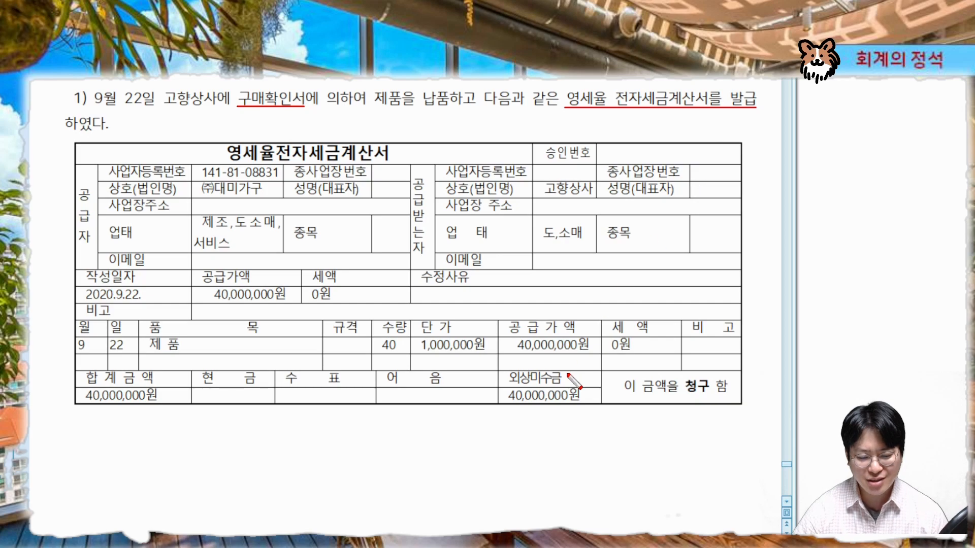
{"action": "key", "text": "Escape"}
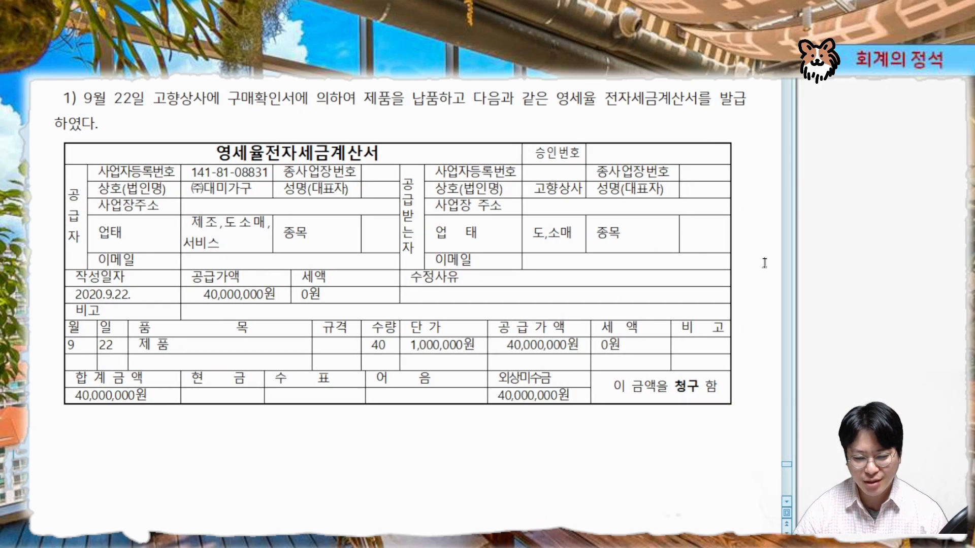
{"action": "scroll", "coordinate": [681, 139], "scroll_direction": "up", "scroll_amount": 1}
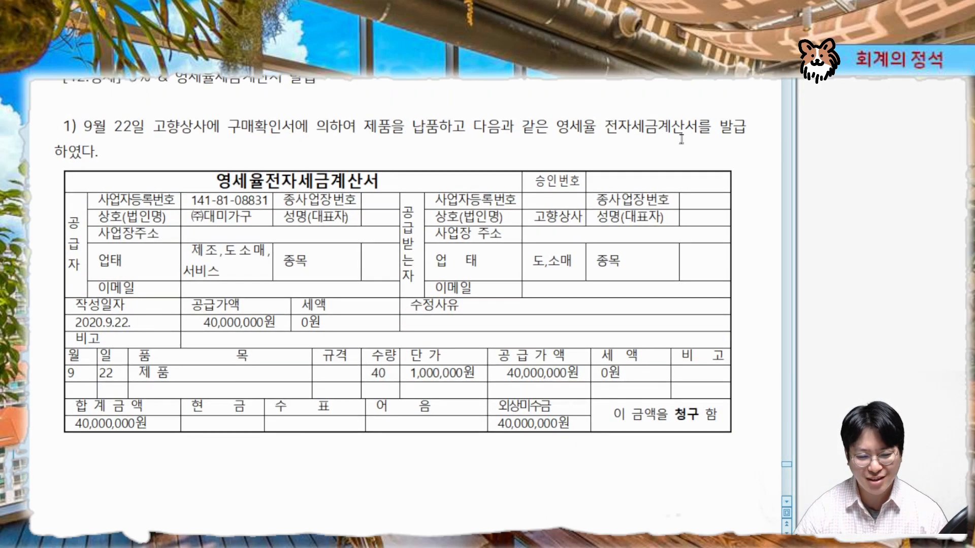
{"action": "key", "text": "ctrl+2"}
{"action": "mouse_move", "coordinate": [256, 145]}
{"action": "left_mouse_down"}
{"action": "mouse_move", "coordinate": [245, 114]}
{"action": "mouse_move", "coordinate": [231, 141]}
{"action": "mouse_move", "coordinate": [299, 149]}
{"action": "mouse_move", "coordinate": [269, 152]}
{"action": "left_mouse_up"}
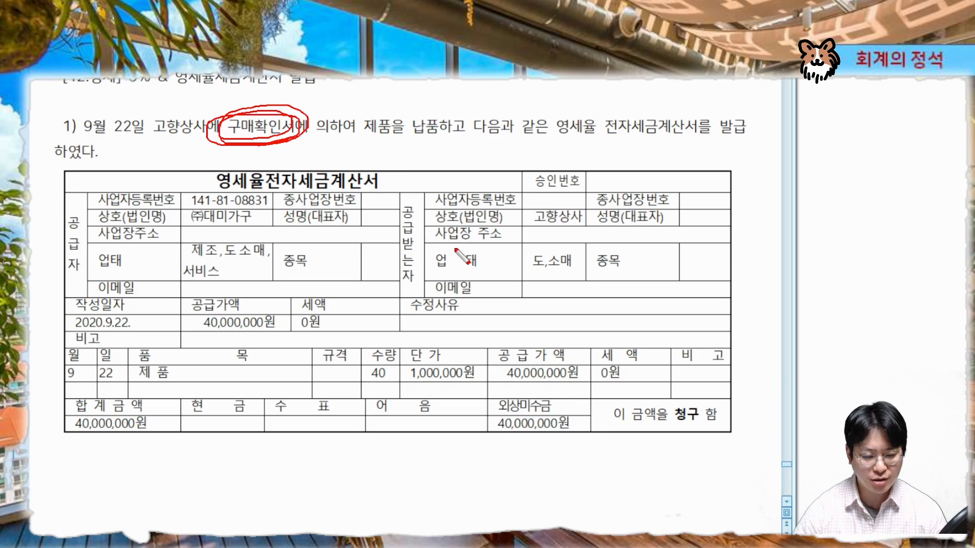
{"action": "key", "text": "Escape"}
Return to the entry screen and start a new entry dated September 22
{"action": "key", "text": "alt+Tab"}
{"action": "left_click_drag", "start_coordinate": [419, 93], "coordinate": [427, 181]}
{"action": "left_click", "coordinate": [112, 259]}
{"action": "type", "text": "09"}
{"action": "key", "text": "Return"}
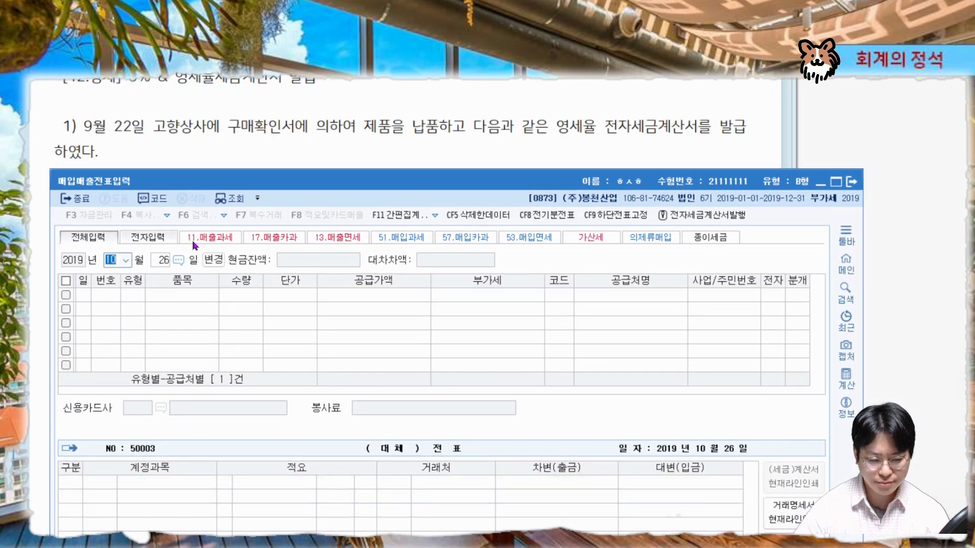
{"action": "type", "text": "22"}
{"action": "key", "text": "Return"}
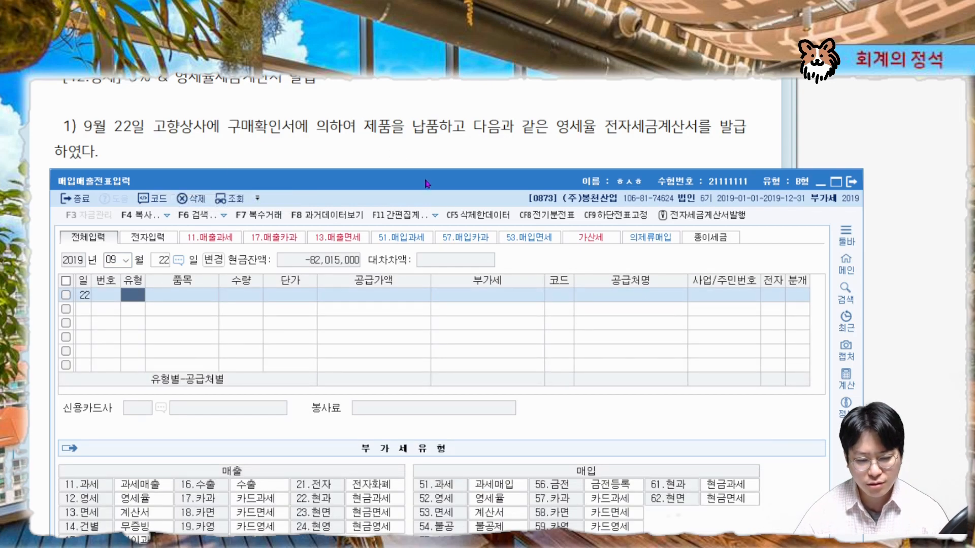
Examine the sales and purchase VAT type codes, including 12 영세 and 52 영세
{"action": "left_click_drag", "start_coordinate": [426, 180], "coordinate": [431, 69]}
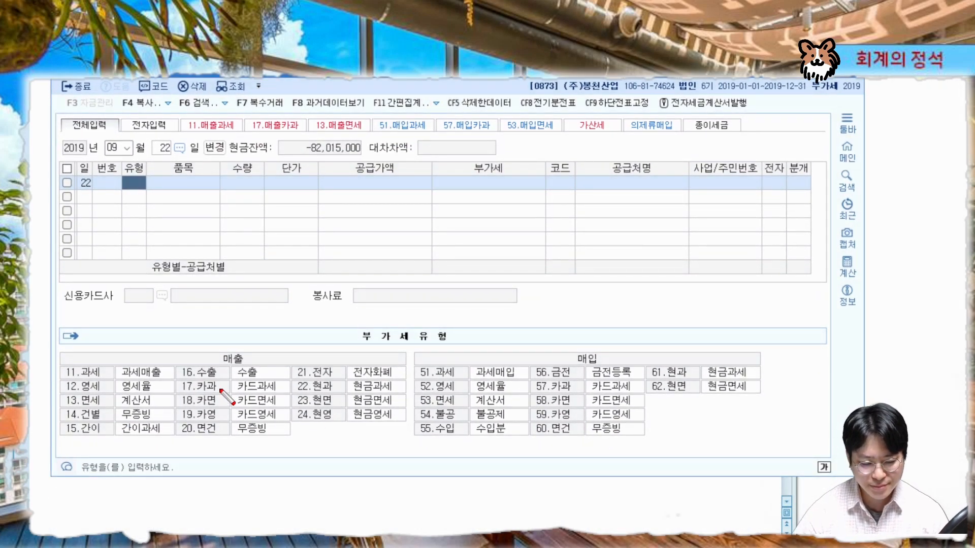
{"action": "left_click_drag", "start_coordinate": [63, 394], "coordinate": [171, 393]}
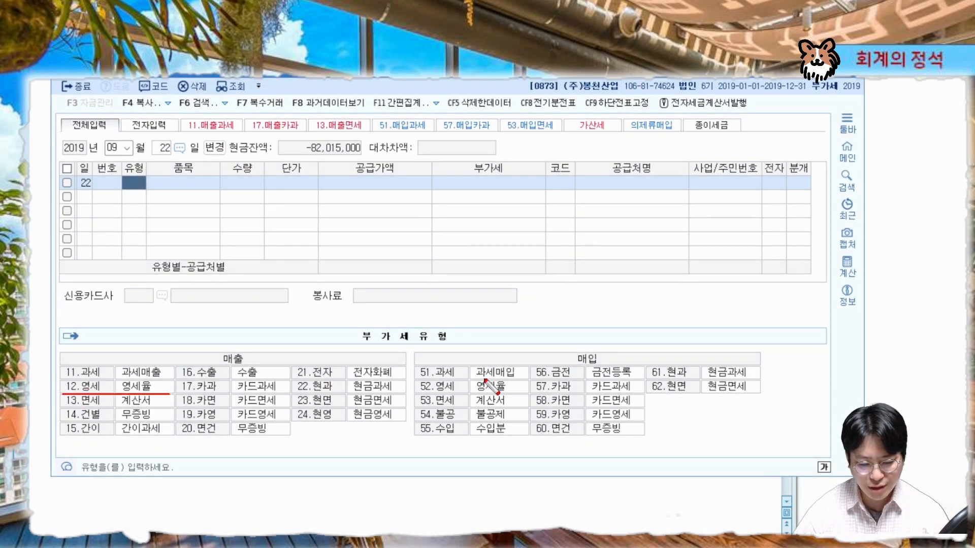
{"action": "left_click_drag", "start_coordinate": [411, 393], "coordinate": [528, 392]}
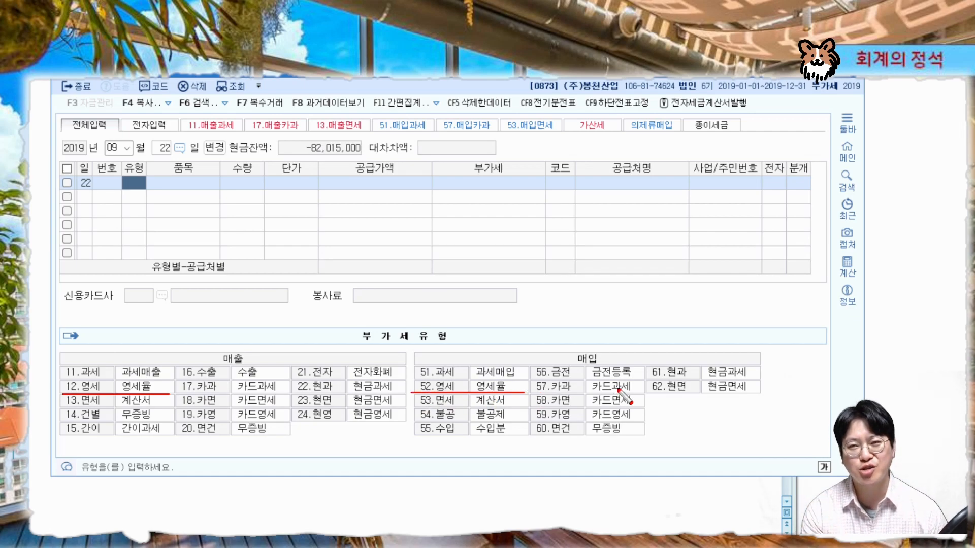
{"action": "left_click_drag", "start_coordinate": [248, 350], "coordinate": [251, 365]}
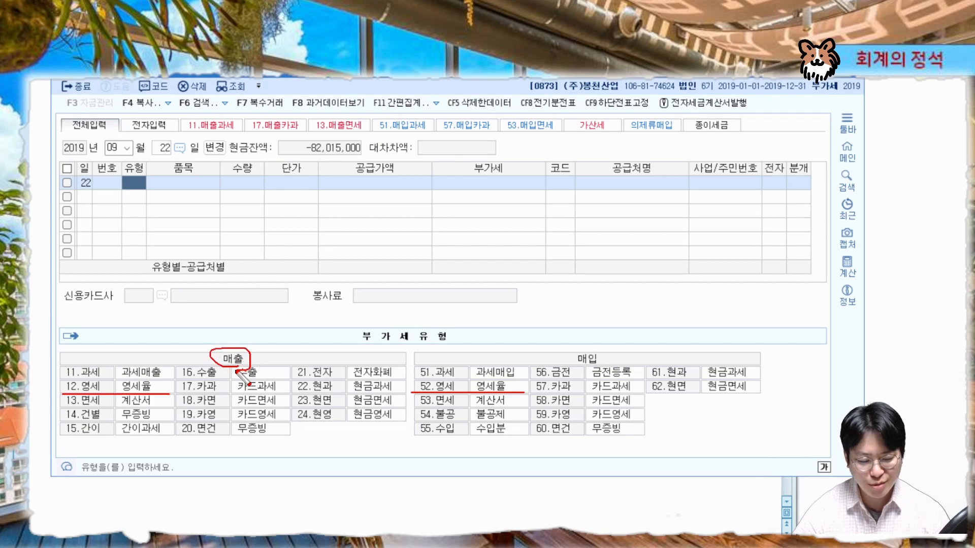
{"action": "left_click_drag", "start_coordinate": [289, 410], "coordinate": [285, 417]}
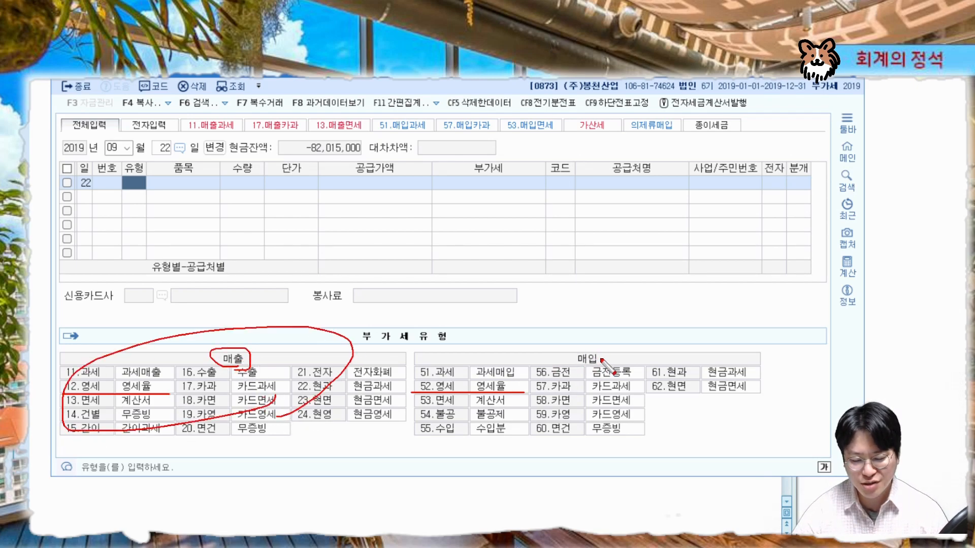
{"action": "mouse_move", "coordinate": [604, 354]}
{"action": "left_mouse_down"}
{"action": "mouse_move", "coordinate": [607, 363]}
{"action": "mouse_move", "coordinate": [436, 416]}
{"action": "mouse_move", "coordinate": [776, 388]}
{"action": "mouse_move", "coordinate": [665, 429]}
{"action": "left_mouse_up"}
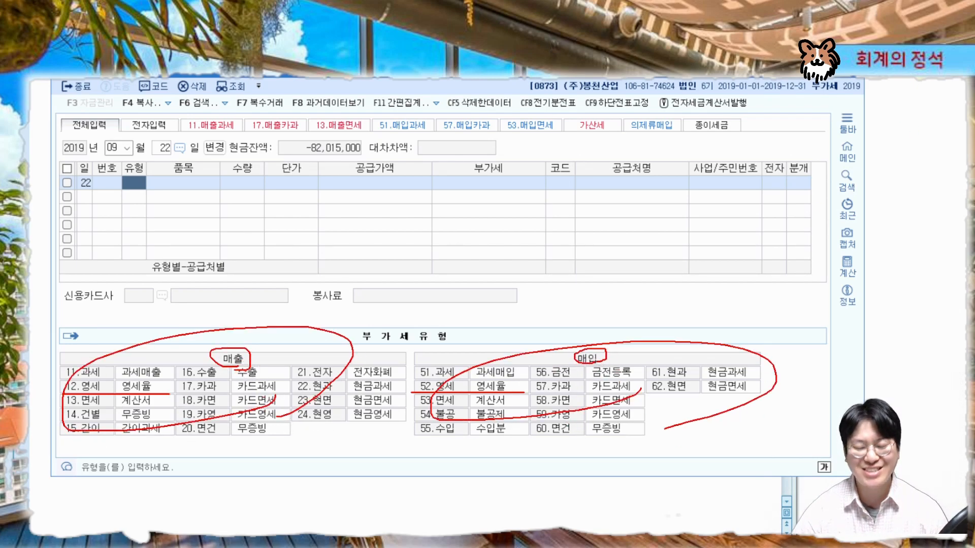
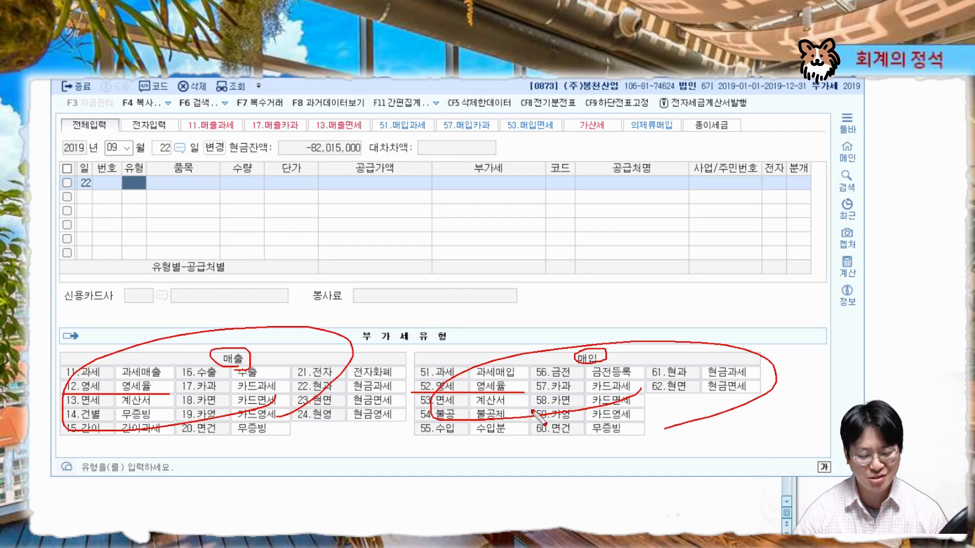
Set the September 22 entry's VAT type to 12 영세
{"action": "key", "text": "Escape"}
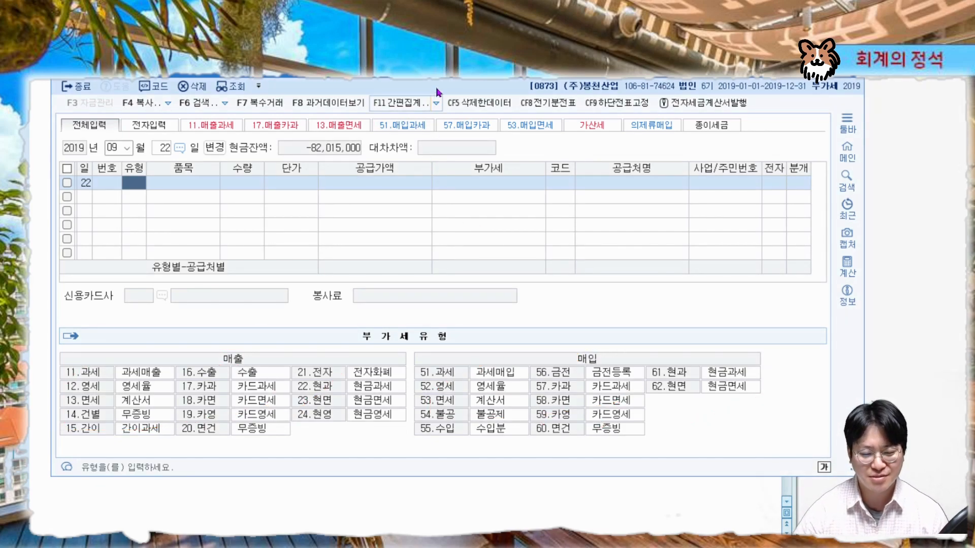
{"action": "mouse_move", "coordinate": [440, 68]}
{"action": "left_mouse_down"}
{"action": "mouse_move", "coordinate": [473, 298]}
{"action": "mouse_move", "coordinate": [434, 195]}
{"action": "mouse_move", "coordinate": [446, 185]}
{"action": "mouse_move", "coordinate": [434, 183]}
{"action": "left_mouse_up"}
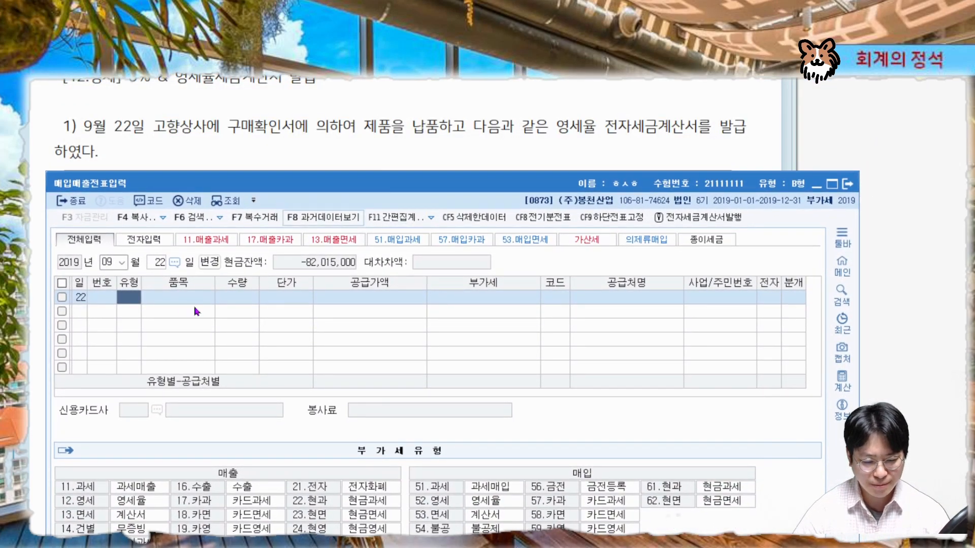
{"action": "type", "text": "12"}
{"action": "key", "text": "Return"}
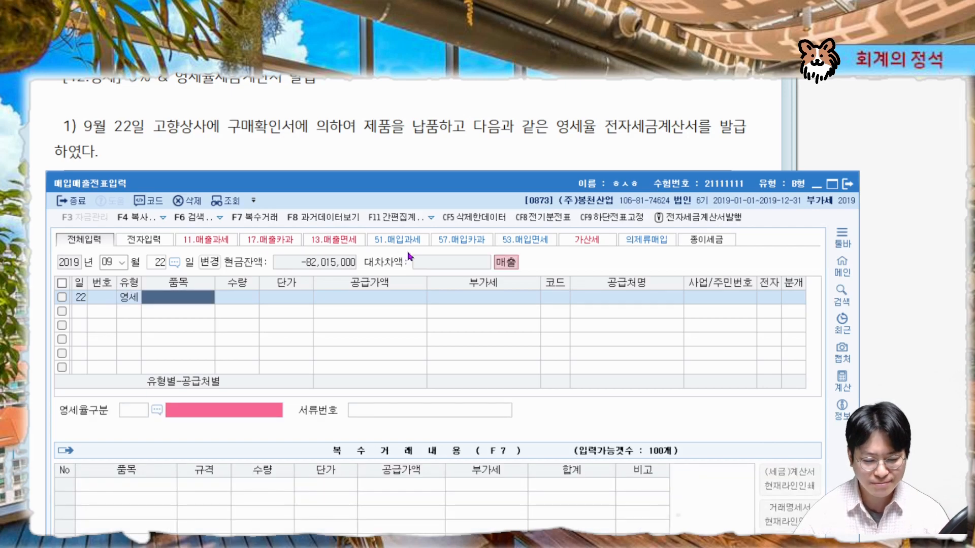
Enter the item 제품 with quantity 40 and unit price 1,000,000
{"action": "left_click_drag", "start_coordinate": [478, 191], "coordinate": [485, 401]}
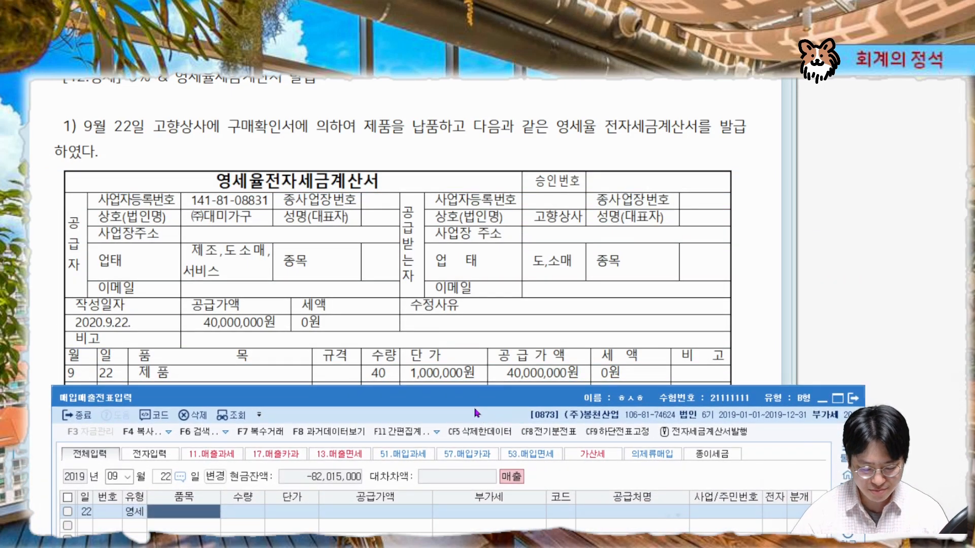
{"action": "type", "text": "제품"}
{"action": "key", "text": "Return"}
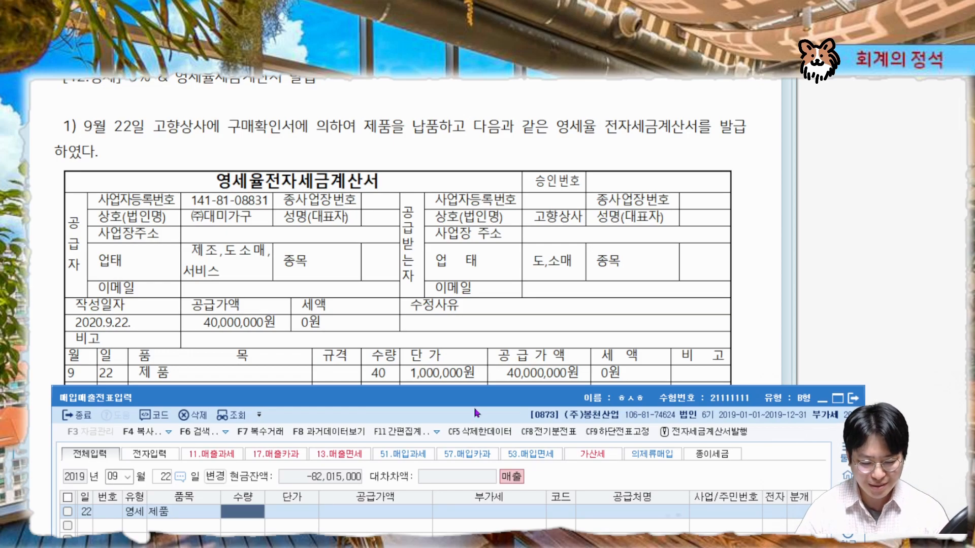
{"action": "type", "text": "40"}
{"action": "key", "text": "Return"}
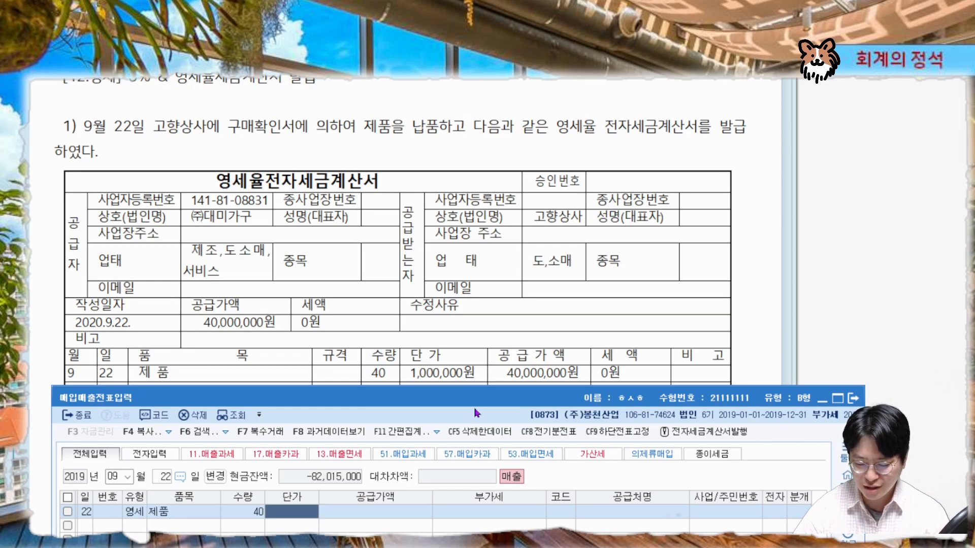
{"action": "type", "text": "1000000"}
{"action": "key", "text": "Return"}
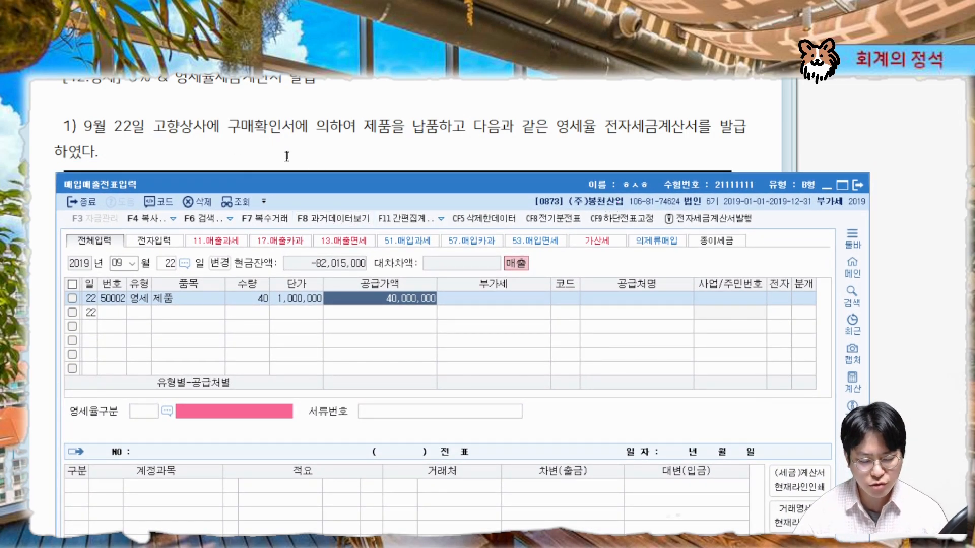
Look up the customer by 고향 and select 고향상사 for the entry
{"action": "key", "text": "ctrl+2"}
{"action": "mouse_move", "coordinate": [291, 143]}
{"action": "left_mouse_down"}
{"action": "mouse_move", "coordinate": [203, 115]}
{"action": "mouse_move", "coordinate": [227, 138]}
{"action": "left_mouse_up"}
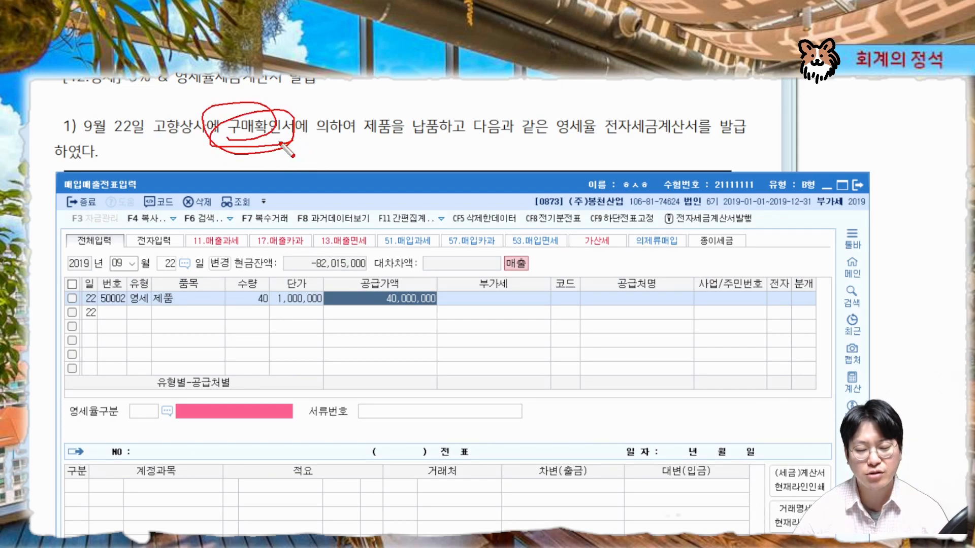
{"action": "left_click_drag", "start_coordinate": [548, 307], "coordinate": [470, 321]}
{"action": "mouse_move", "coordinate": [198, 138]}
{"action": "left_mouse_down"}
{"action": "mouse_move", "coordinate": [146, 146]}
{"action": "mouse_move", "coordinate": [199, 136]}
{"action": "left_mouse_up"}
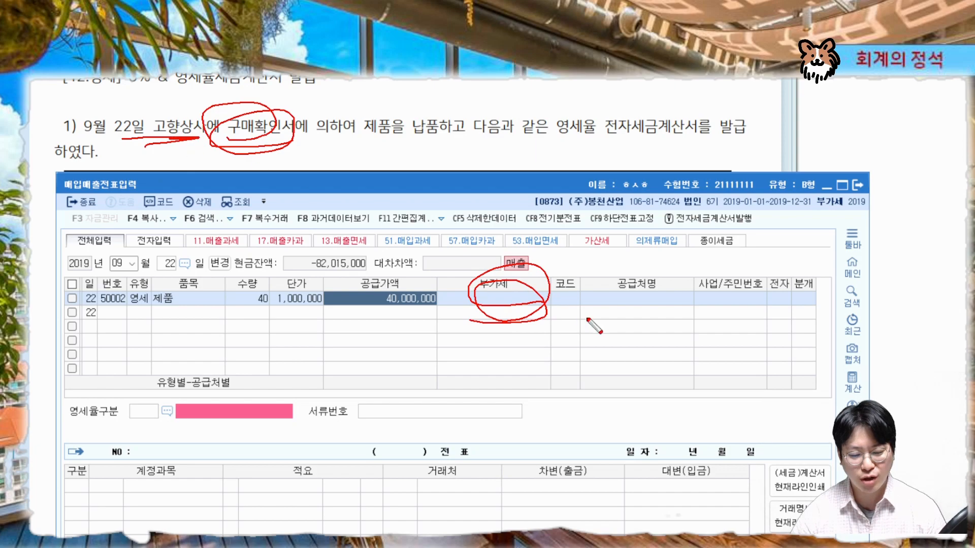
{"action": "key", "text": "Escape"}
{"action": "left_click", "coordinate": [568, 303]}
{"action": "type", "text": "고향"}
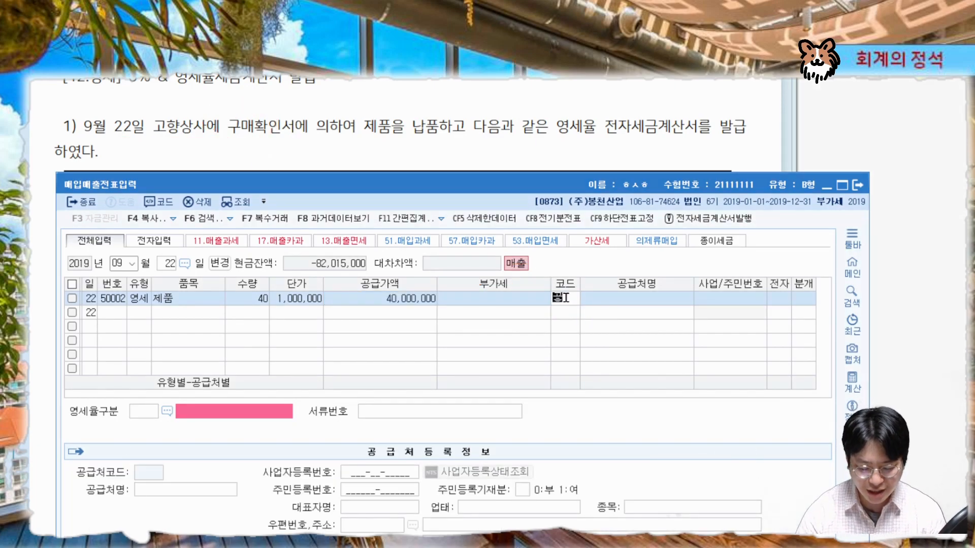
{"action": "key", "text": "Return"}
{"action": "key", "text": "Return"}
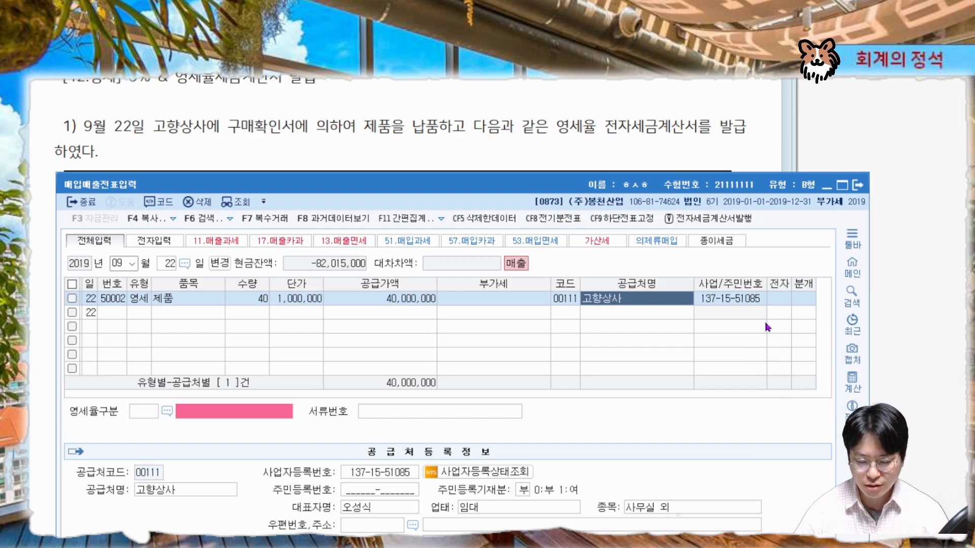
Mark the entry as an electronic tax invoice (전자 여)
{"action": "key", "text": "Return"}
{"action": "key", "text": "ctrl+alt+g"}
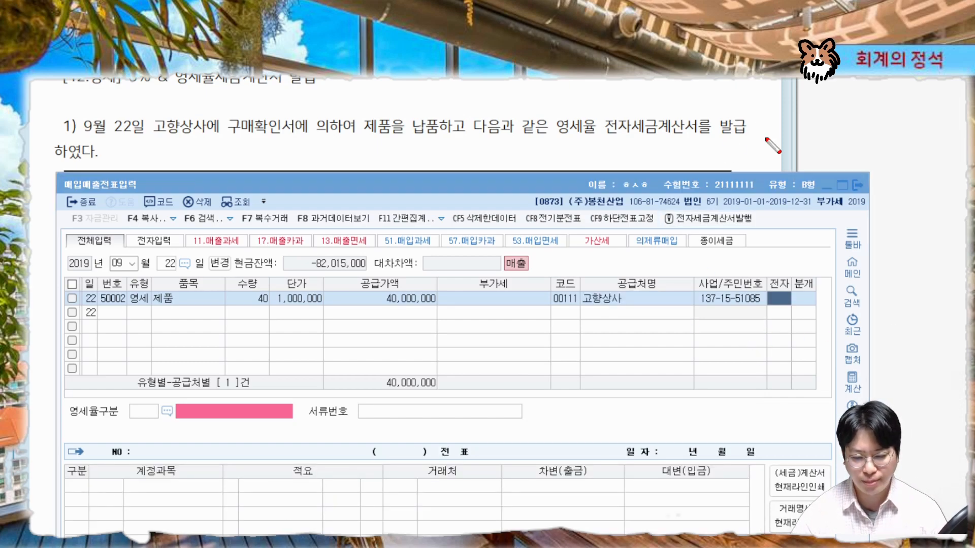
{"action": "mouse_move", "coordinate": [637, 134]}
{"action": "left_mouse_down"}
{"action": "mouse_move", "coordinate": [600, 148]}
{"action": "mouse_move", "coordinate": [635, 117]}
{"action": "mouse_move", "coordinate": [604, 142]}
{"action": "mouse_move", "coordinate": [633, 144]}
{"action": "left_mouse_up"}
{"action": "key", "text": "Escape"}
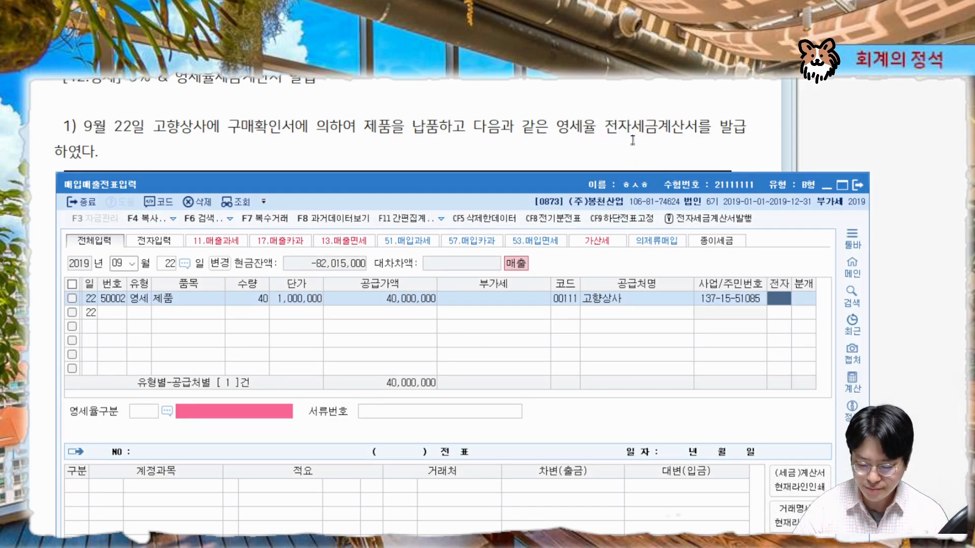
{"action": "key", "text": "1"}
Set the zero-rate category to 3, 내국신용장·구매확인서, from the zero-rate code list
{"action": "key", "text": "ctrl+2"}
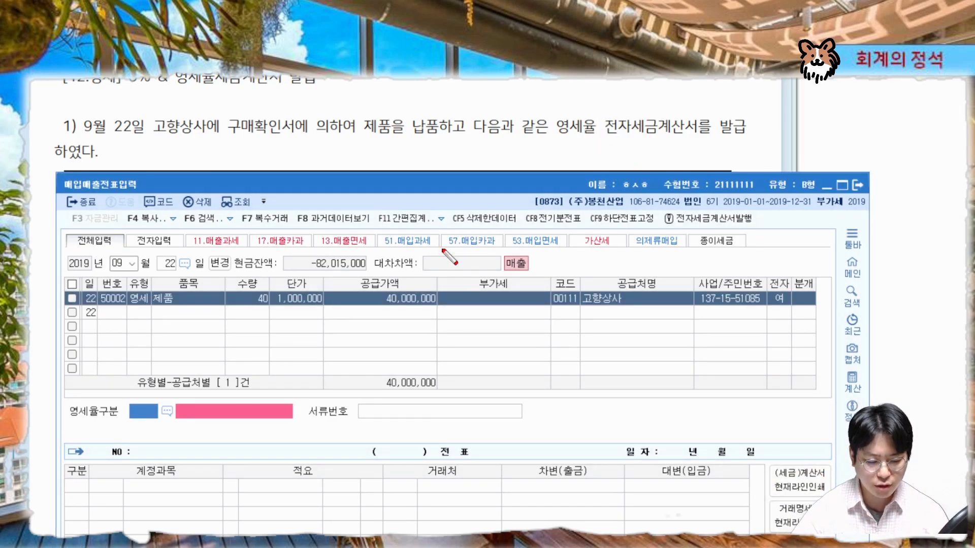
{"action": "left_click_drag", "start_coordinate": [61, 420], "coordinate": [289, 417]}
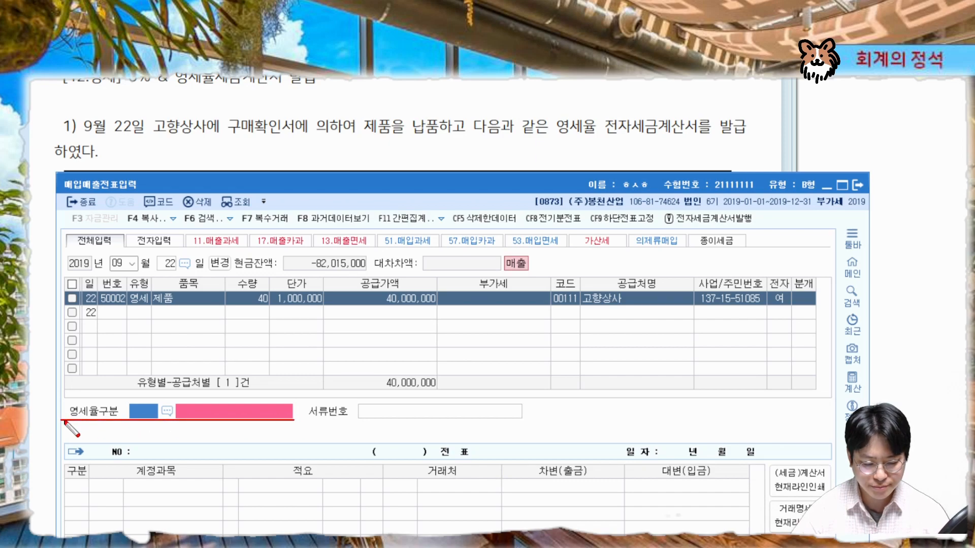
{"action": "left_click_drag", "start_coordinate": [57, 421], "coordinate": [303, 422]}
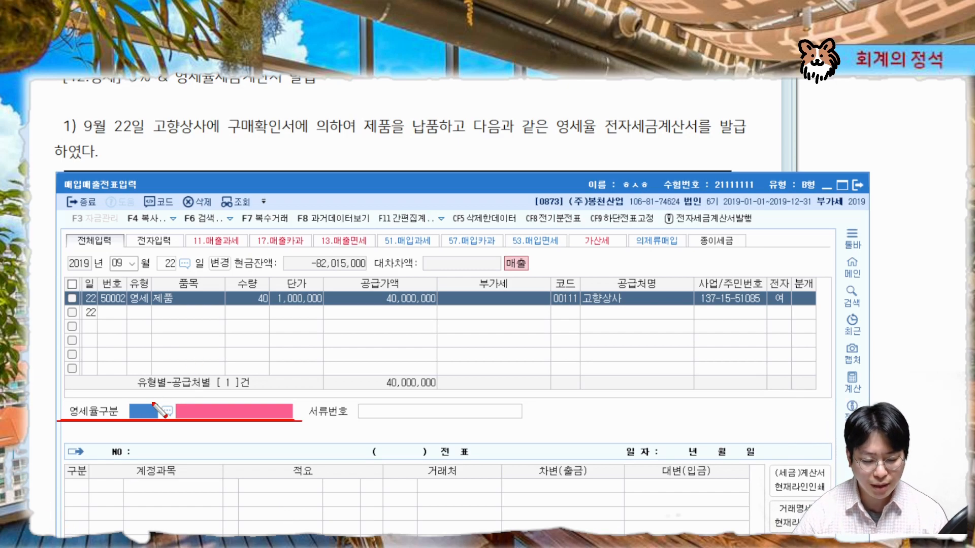
{"action": "key", "text": "Escape"}
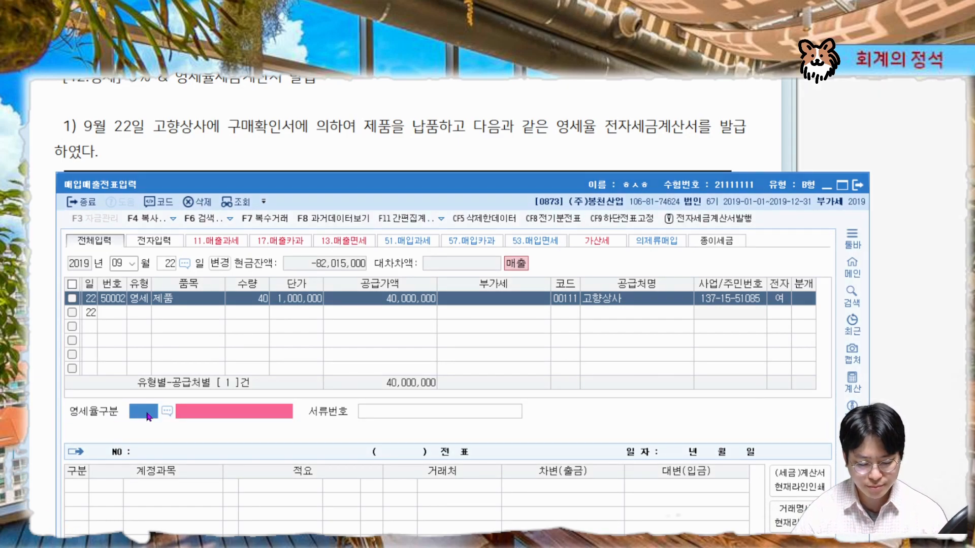
{"action": "key", "text": "F2"}
{"action": "left_click_drag", "start_coordinate": [468, 255], "coordinate": [524, 164]}
{"action": "key", "text": "ctrl+2"}
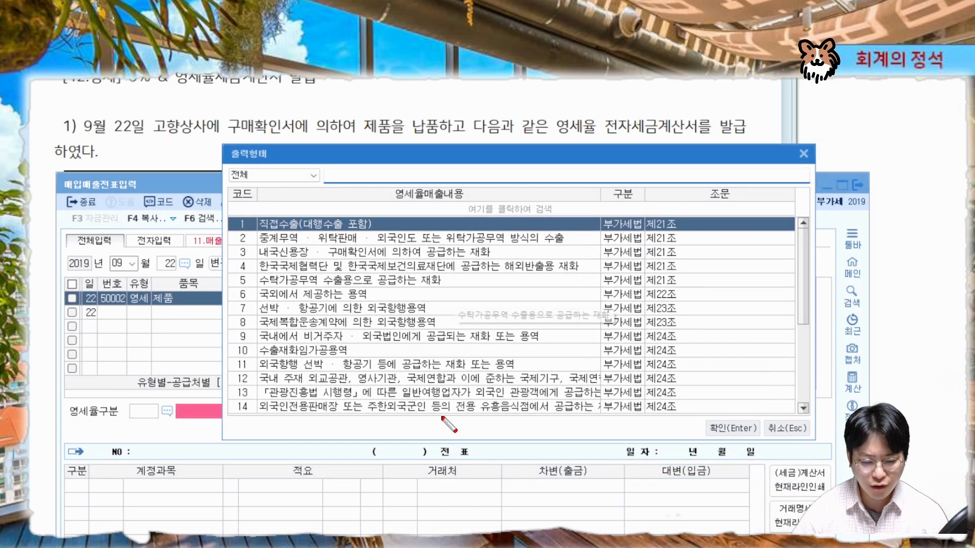
{"action": "left_click_drag", "start_coordinate": [226, 232], "coordinate": [810, 232]}
{"action": "left_click_drag", "start_coordinate": [219, 260], "coordinate": [802, 259]}
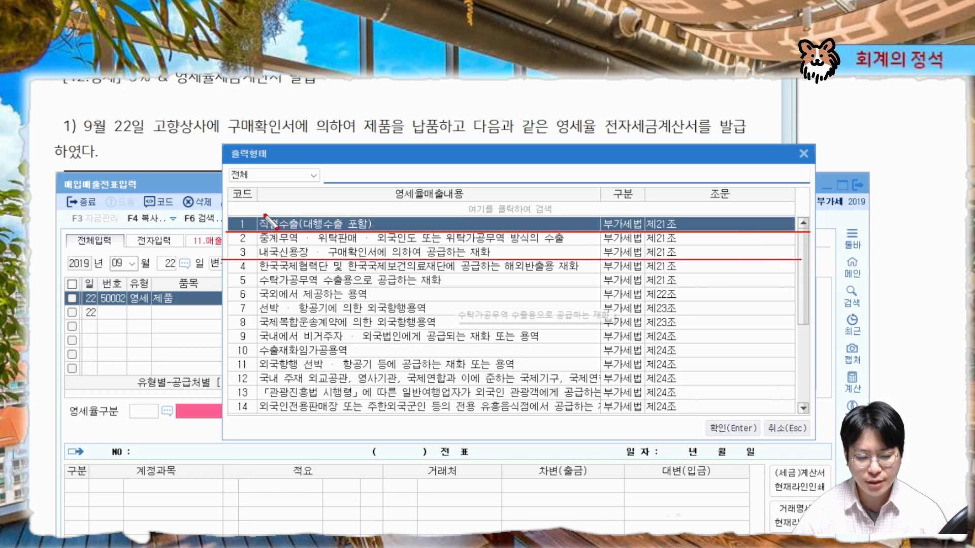
{"action": "mouse_move", "coordinate": [267, 217]}
{"action": "left_mouse_down"}
{"action": "mouse_move", "coordinate": [300, 231]}
{"action": "mouse_move", "coordinate": [246, 223]}
{"action": "mouse_move", "coordinate": [273, 213]}
{"action": "mouse_move", "coordinate": [254, 226]}
{"action": "mouse_move", "coordinate": [304, 234]}
{"action": "mouse_move", "coordinate": [301, 206]}
{"action": "left_mouse_up"}
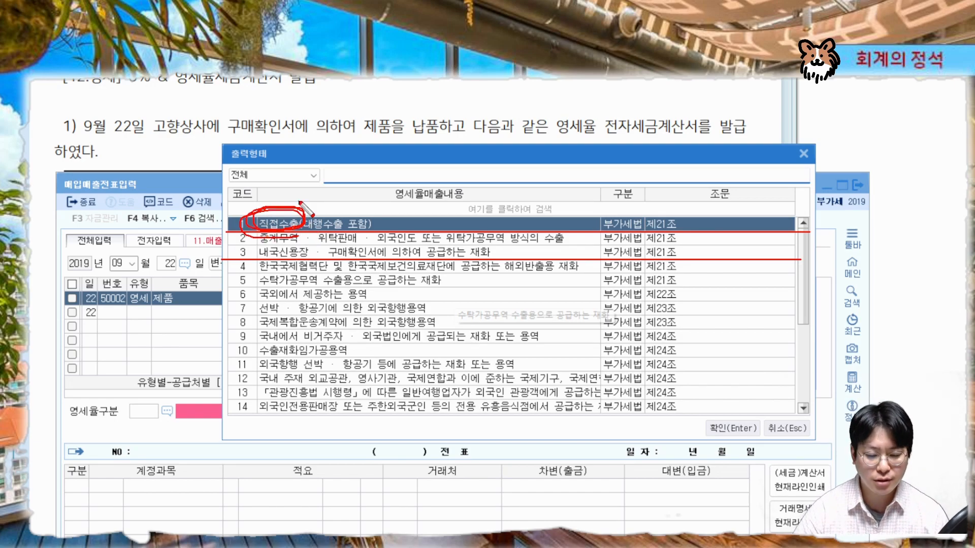
{"action": "mouse_move", "coordinate": [339, 259]}
{"action": "left_mouse_down"}
{"action": "mouse_move", "coordinate": [274, 273]}
{"action": "mouse_move", "coordinate": [376, 247]}
{"action": "mouse_move", "coordinate": [319, 269]}
{"action": "mouse_move", "coordinate": [335, 246]}
{"action": "mouse_move", "coordinate": [351, 267]}
{"action": "left_mouse_up"}
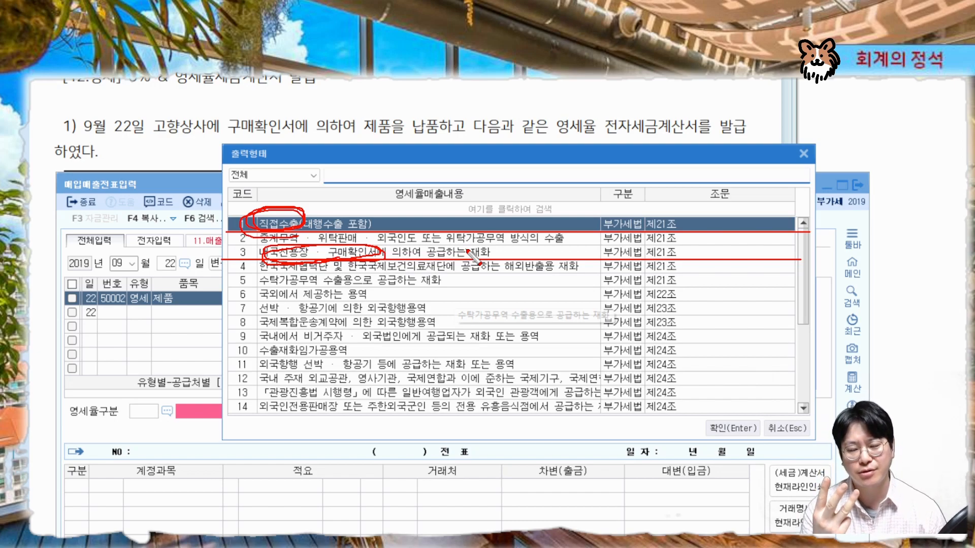
{"action": "mouse_move", "coordinate": [305, 121]}
{"action": "left_mouse_down"}
{"action": "mouse_move", "coordinate": [218, 130]}
{"action": "mouse_move", "coordinate": [297, 137]}
{"action": "left_mouse_up"}
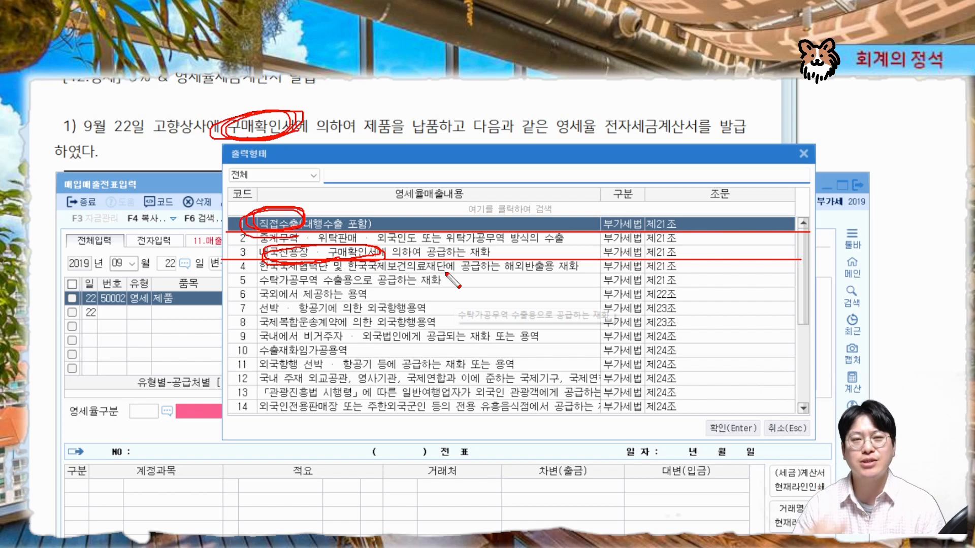
{"action": "key", "text": "Escape"}
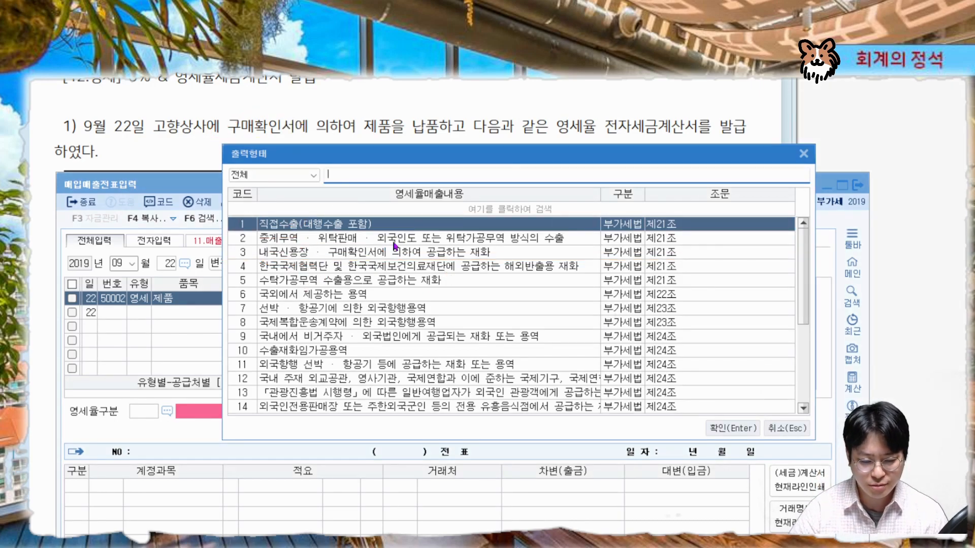
{"action": "double_click", "coordinate": [335, 253]}
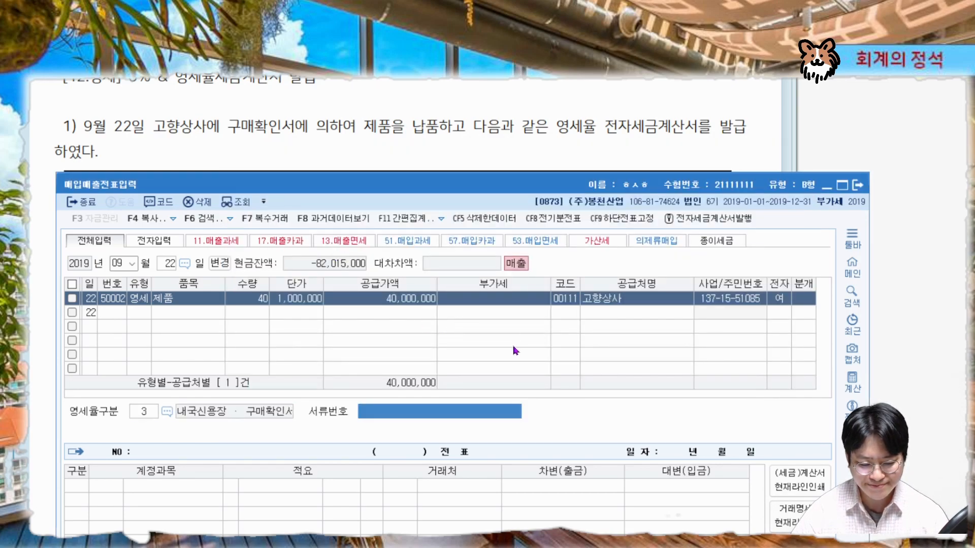
{"action": "key", "text": "Return"}
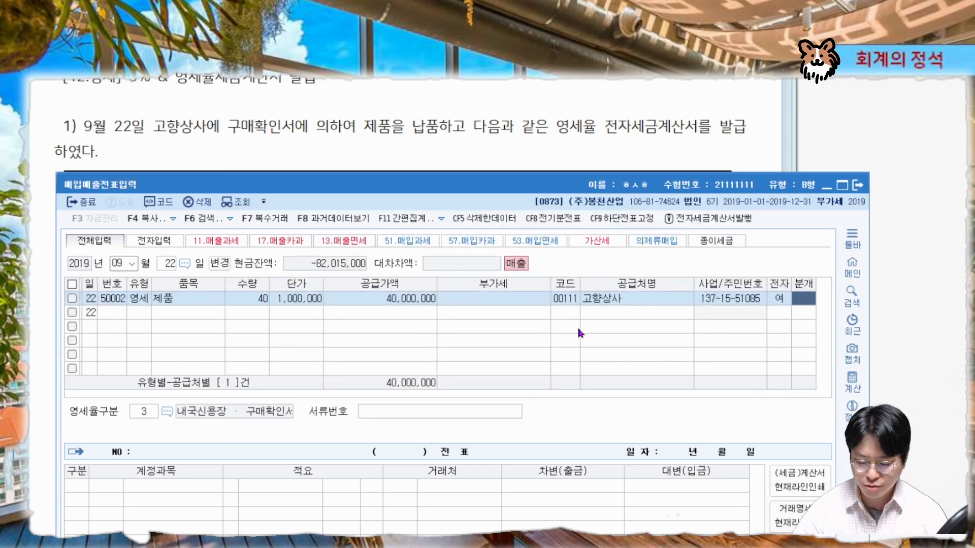
Set the journalizing type to 3 혼합 for the entry
{"action": "key", "text": "3"}
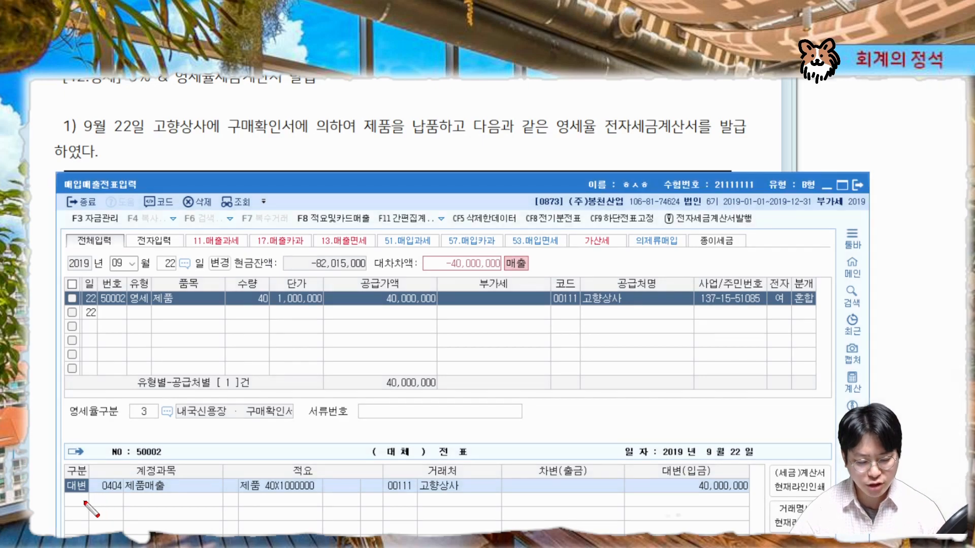
{"action": "key", "text": "ctrl+2"}
{"action": "left_click_drag", "start_coordinate": [55, 492], "coordinate": [770, 490]}
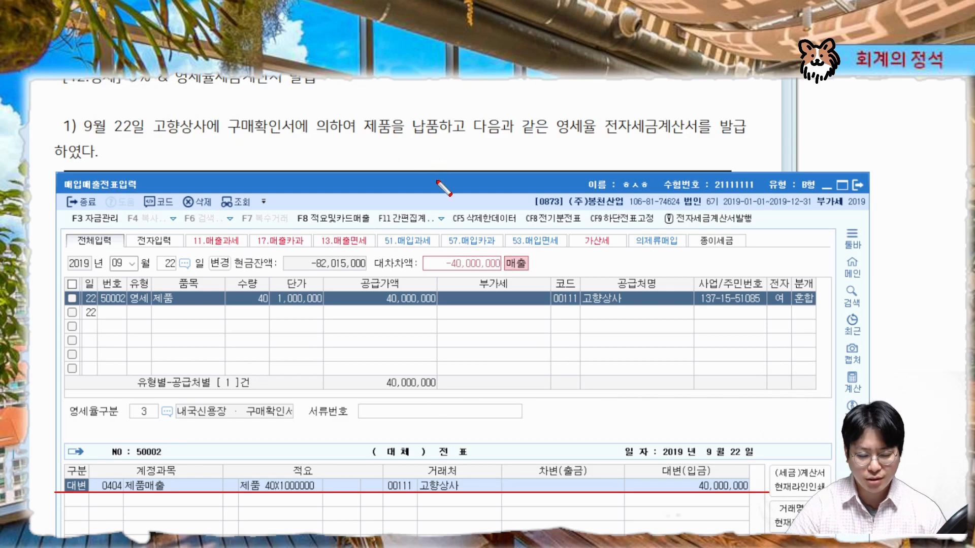
{"action": "key", "text": "Escape"}
Examine the invoice's total and 외상미수금 amounts in the textbook
{"action": "left_click_drag", "start_coordinate": [445, 186], "coordinate": [486, 283]}
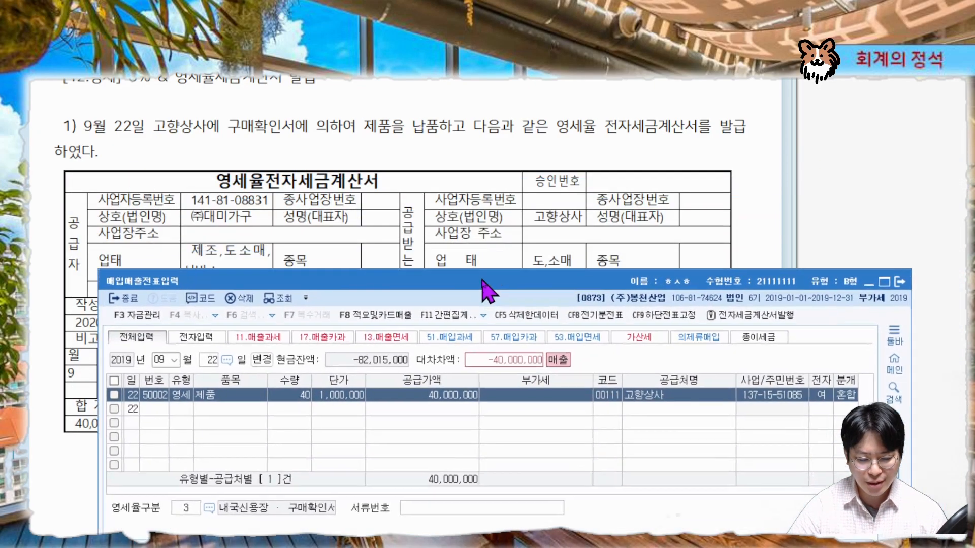
{"action": "left_click", "coordinate": [446, 158]}
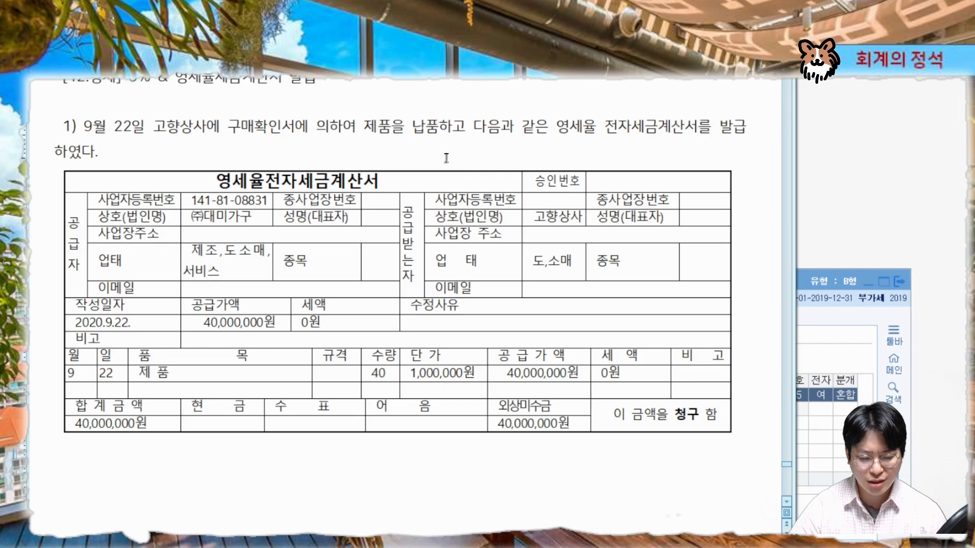
{"action": "scroll", "coordinate": [446, 158], "scroll_direction": "down", "scroll_amount": 5}
{"action": "mouse_move", "coordinate": [806, 279]}
{"action": "left_mouse_down"}
{"action": "mouse_move", "coordinate": [740, 226]}
{"action": "mouse_move", "coordinate": [745, 212]}
{"action": "left_mouse_up"}
{"action": "mouse_move", "coordinate": [582, 173]}
{"action": "left_mouse_down"}
{"action": "mouse_move", "coordinate": [503, 161]}
{"action": "mouse_move", "coordinate": [487, 179]}
{"action": "mouse_move", "coordinate": [578, 167]}
{"action": "mouse_move", "coordinate": [563, 179]}
{"action": "left_mouse_up"}
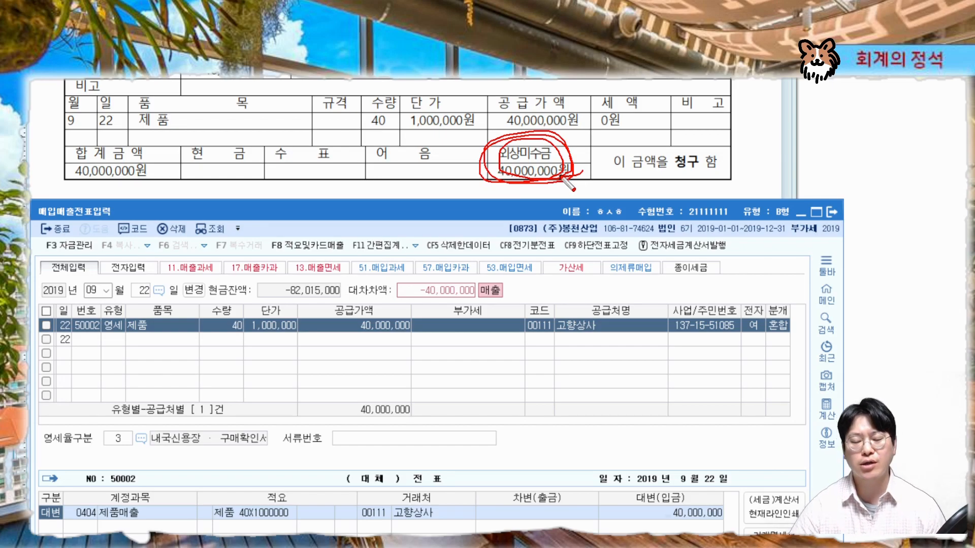
{"action": "key", "text": "Escape"}
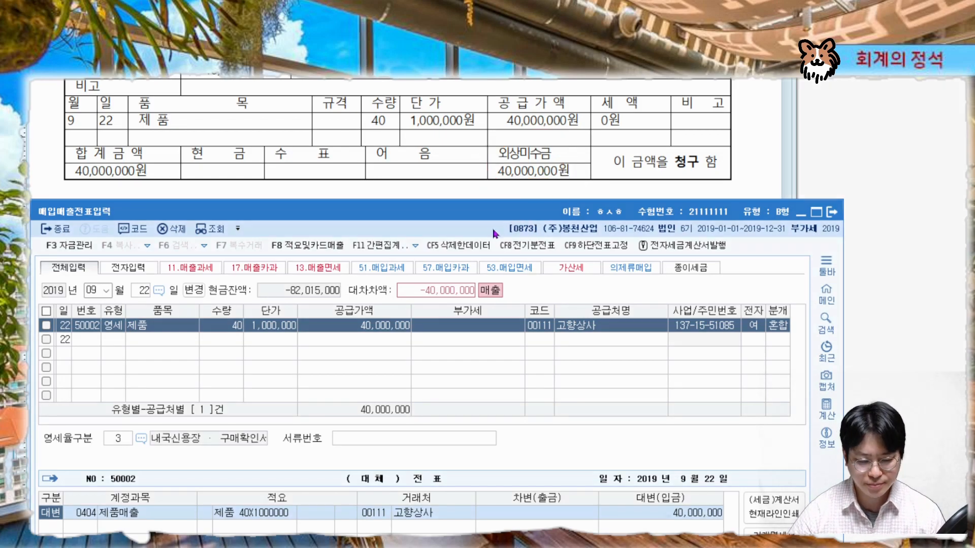
Add a debit line for account 외상매출금 (0108) of 40,000,000 to the journal
{"action": "mouse_move", "coordinate": [482, 213]}
{"action": "left_mouse_down"}
{"action": "mouse_move", "coordinate": [511, 157]}
{"action": "mouse_move", "coordinate": [510, 74]}
{"action": "left_mouse_up"}
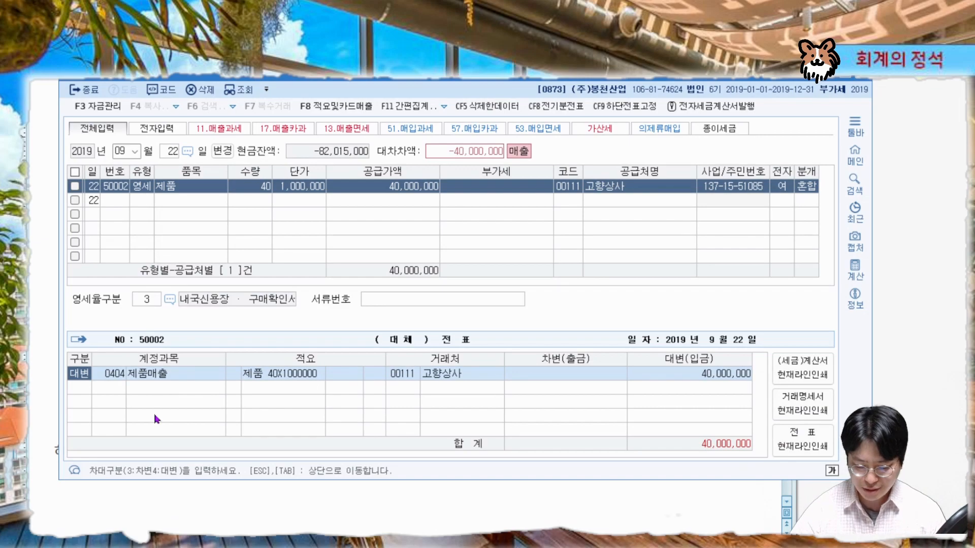
{"action": "key", "text": "Down"}
{"action": "type", "text": "3"}
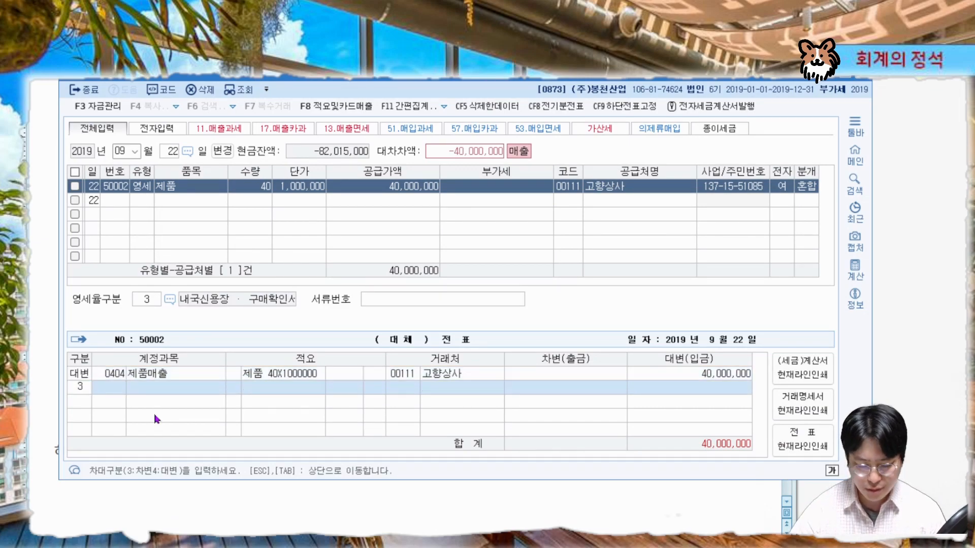
{"action": "key", "text": "Return"}
{"action": "type", "text": "외상매"}
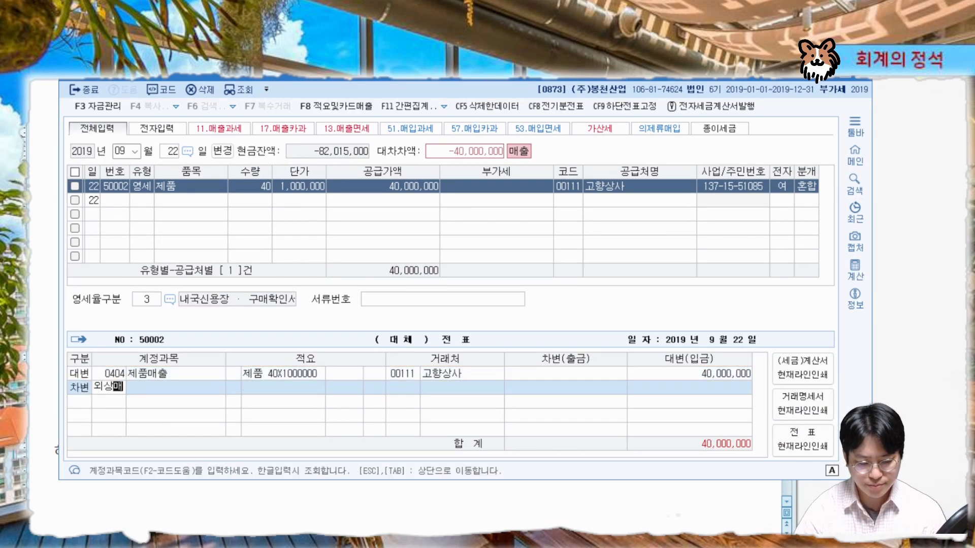
{"action": "key", "text": "Return"}
{"action": "key", "text": "Return"}
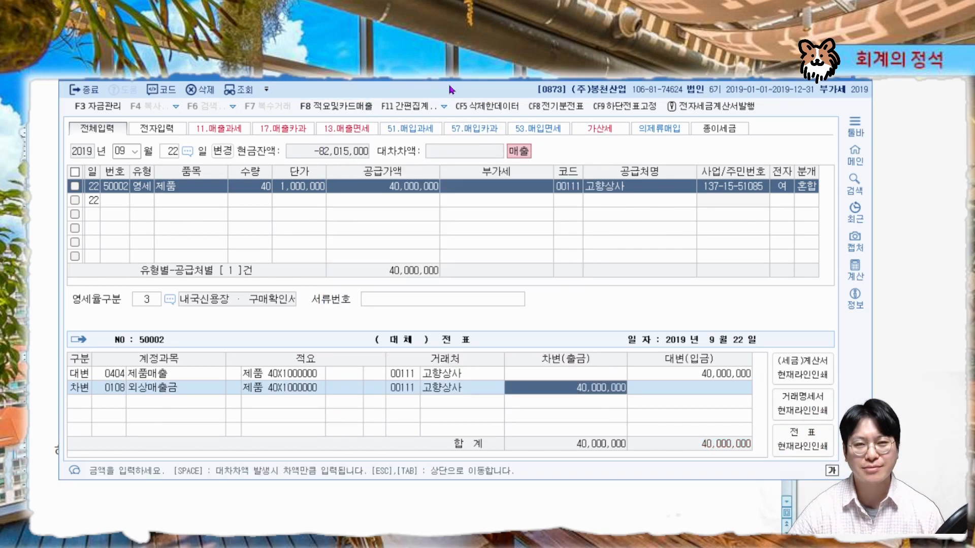
Read the next export-sale problem in the textbook and start a new entry dated August 3
{"action": "left_click_drag", "start_coordinate": [461, 78], "coordinate": [462, 254]}
{"action": "left_click", "coordinate": [484, 224]}
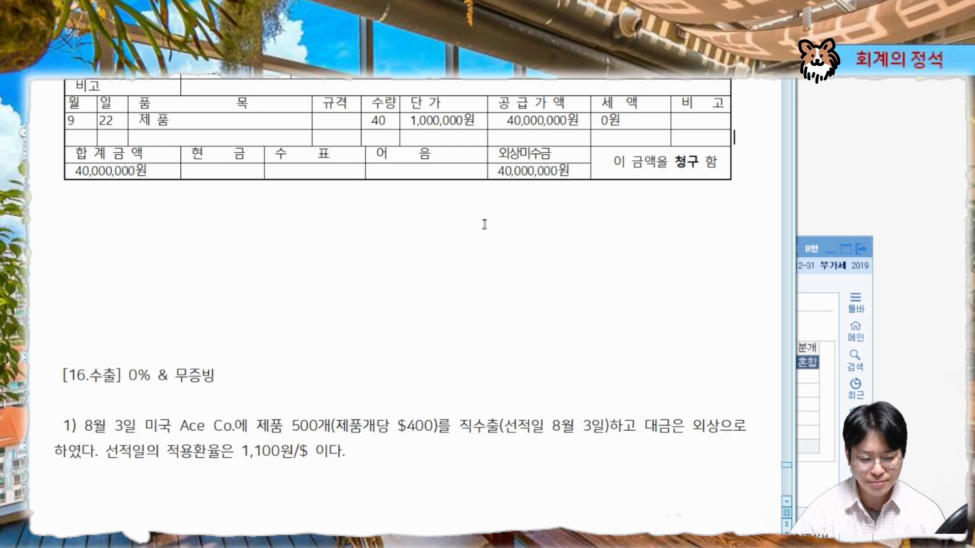
{"action": "scroll", "coordinate": [503, 251], "scroll_direction": "down", "scroll_amount": 1}
{"action": "scroll", "coordinate": [504, 251], "scroll_direction": "down", "scroll_amount": 3}
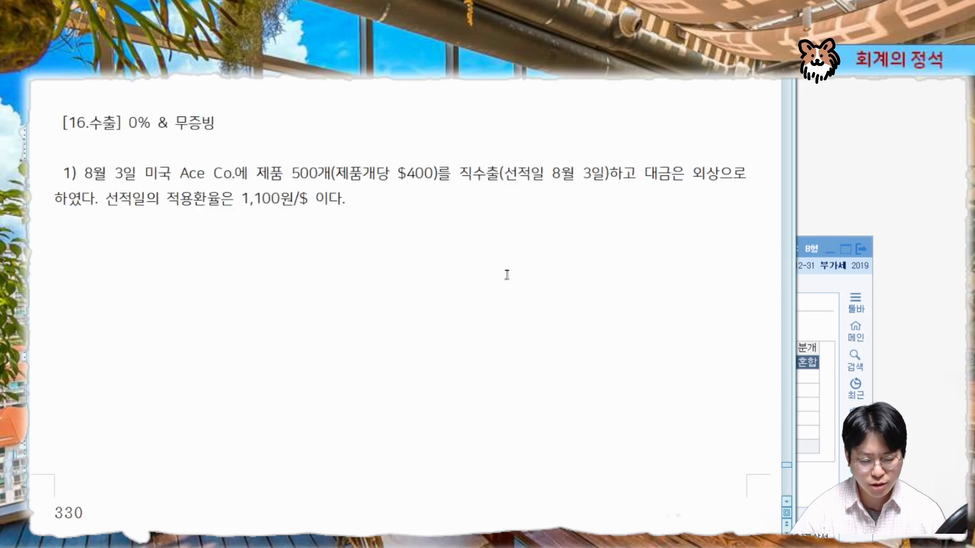
{"action": "left_click", "coordinate": [807, 303]}
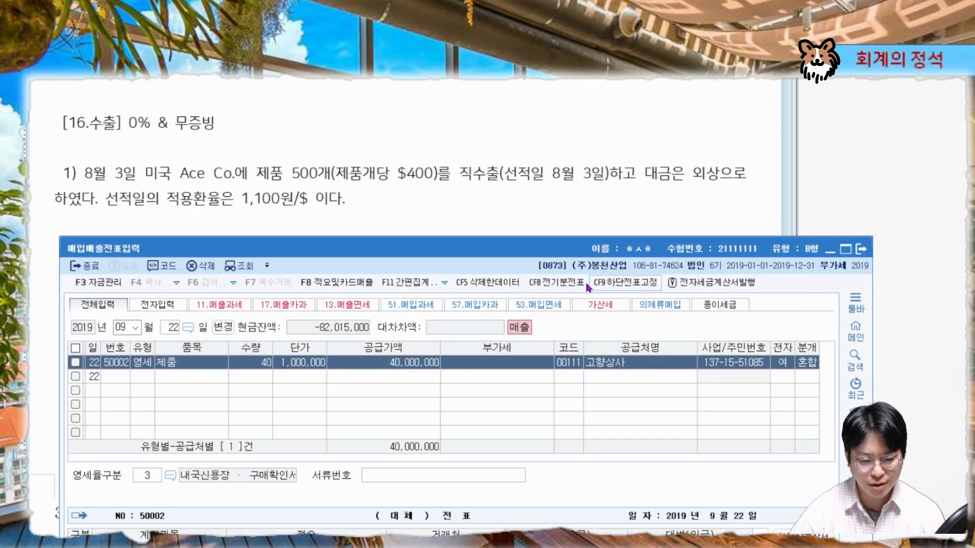
{"action": "left_click_drag", "start_coordinate": [557, 252], "coordinate": [549, 259]}
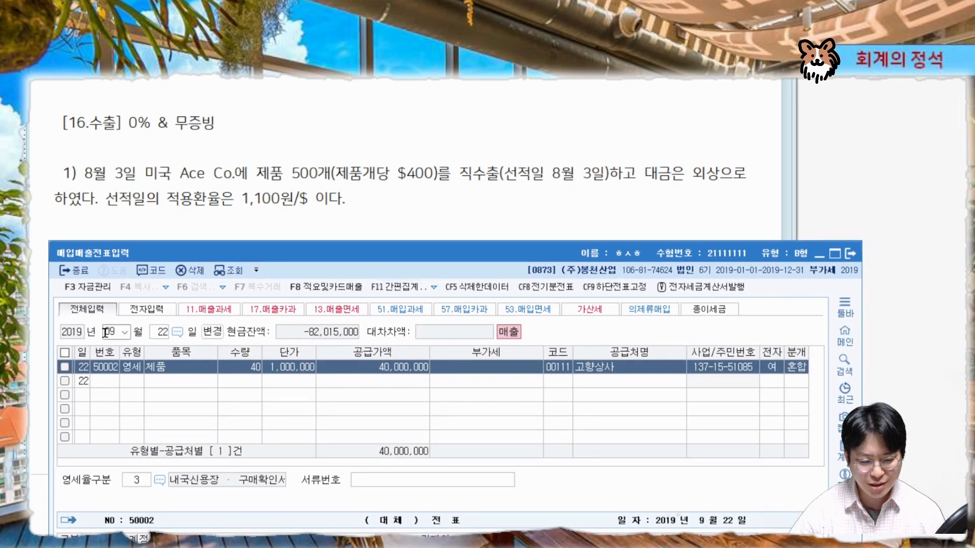
{"action": "left_click", "coordinate": [105, 332]}
{"action": "type", "text": "08"}
{"action": "key", "text": "Return"}
{"action": "type", "text": "3"}
{"action": "key", "text": "Return"}
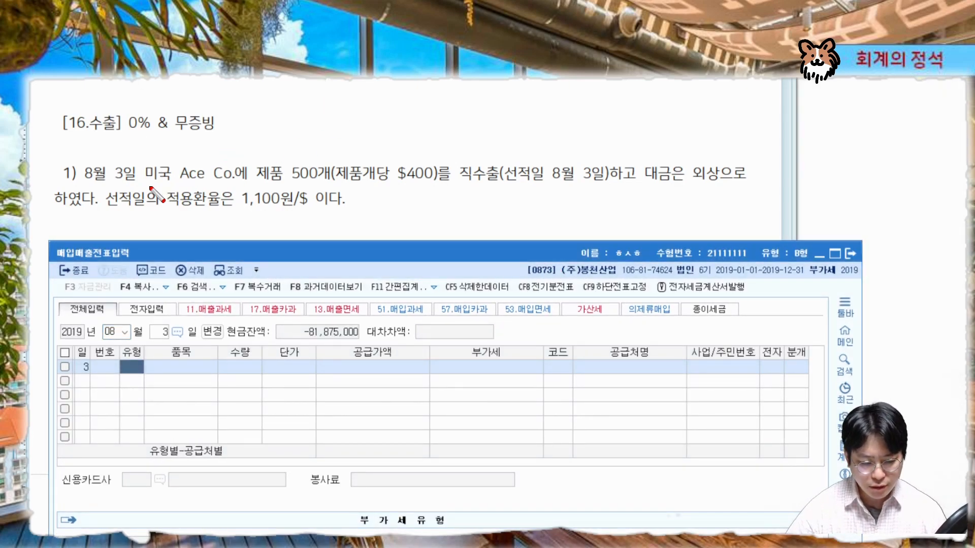
Examine the problem's date, customer, quantity, unit price, export terms, credit payment and exchange rate
{"action": "left_click_drag", "start_coordinate": [142, 183], "coordinate": [328, 184]}
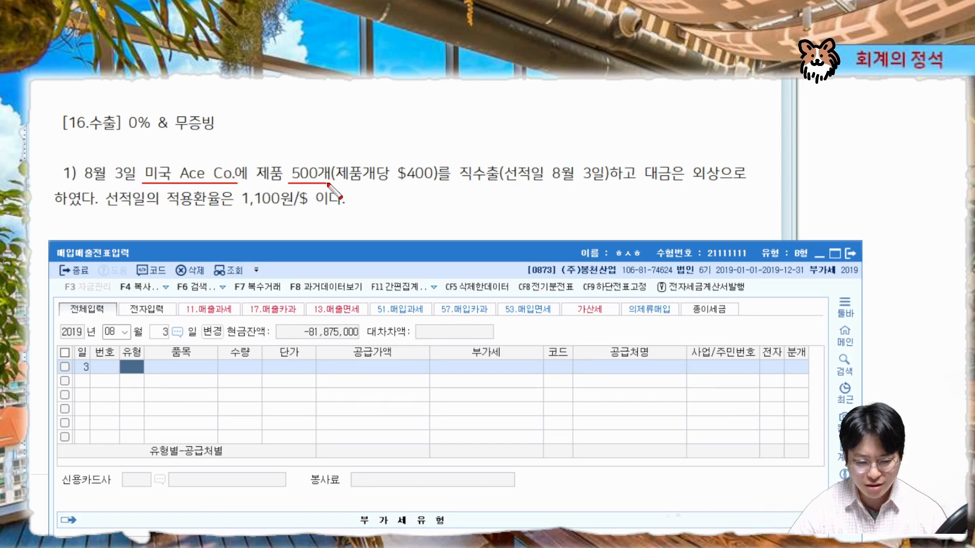
{"action": "left_click_drag", "start_coordinate": [394, 184], "coordinate": [435, 186]}
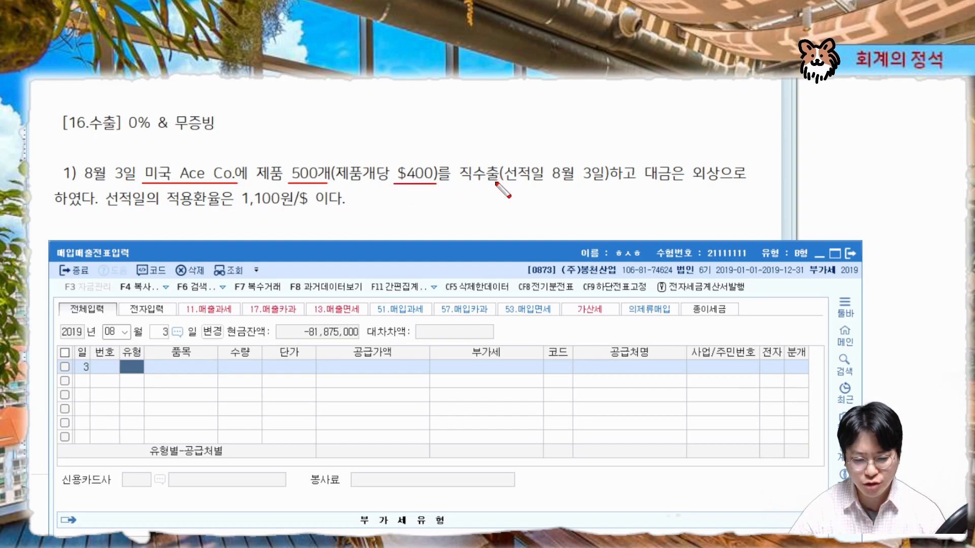
{"action": "mouse_move", "coordinate": [505, 175]}
{"action": "left_mouse_down"}
{"action": "mouse_move", "coordinate": [463, 172]}
{"action": "mouse_move", "coordinate": [614, 183]}
{"action": "left_mouse_up"}
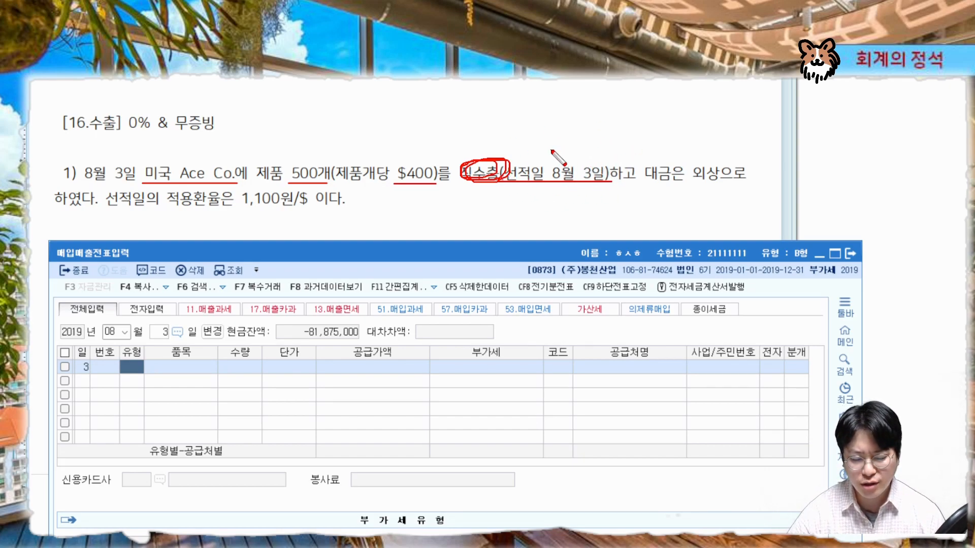
{"action": "mouse_move", "coordinate": [550, 151]}
{"action": "left_mouse_down"}
{"action": "mouse_move", "coordinate": [557, 162]}
{"action": "mouse_move", "coordinate": [562, 150]}
{"action": "left_mouse_up"}
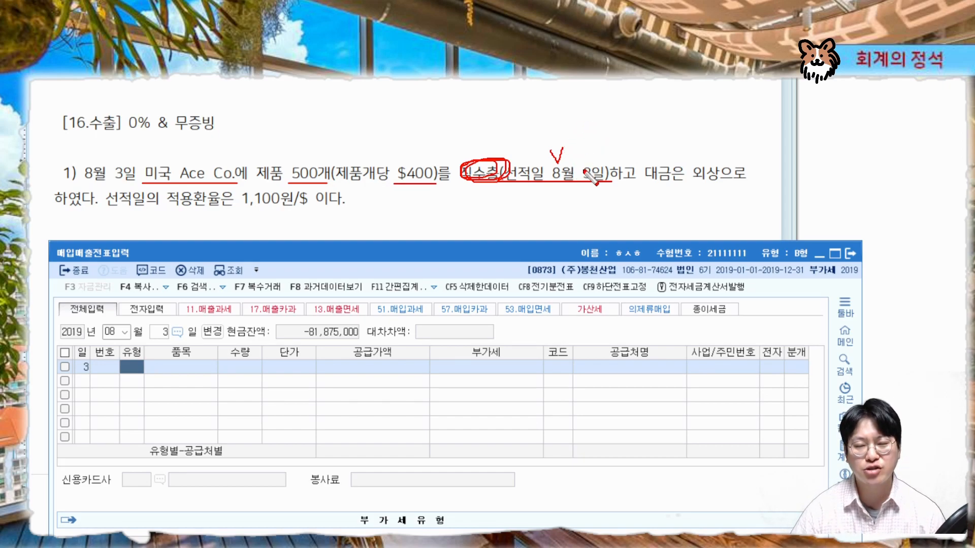
{"action": "mouse_move", "coordinate": [145, 176]}
{"action": "left_mouse_down"}
{"action": "mouse_move", "coordinate": [76, 175]}
{"action": "mouse_move", "coordinate": [123, 191]}
{"action": "mouse_move", "coordinate": [141, 165]}
{"action": "mouse_move", "coordinate": [126, 181]}
{"action": "left_mouse_up"}
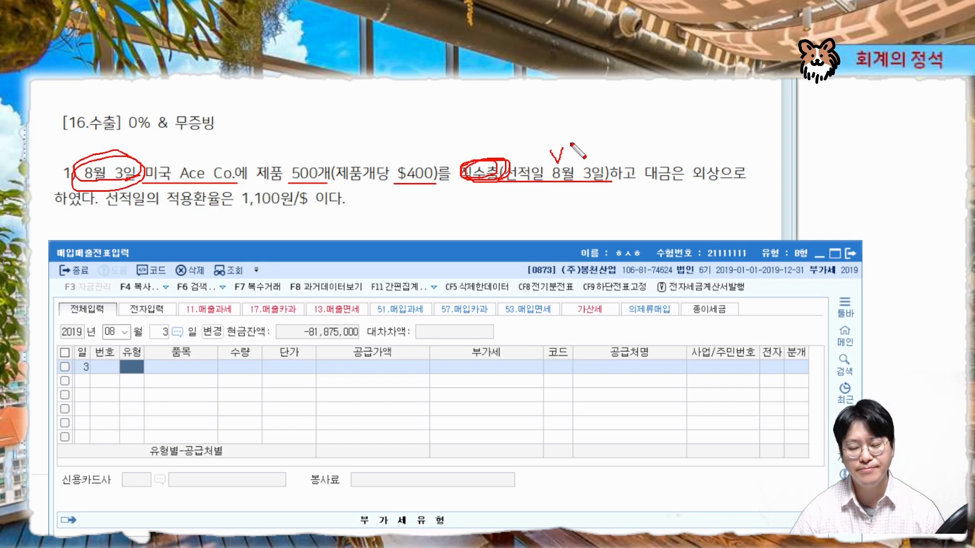
{"action": "left_click_drag", "start_coordinate": [639, 179], "coordinate": [720, 179]}
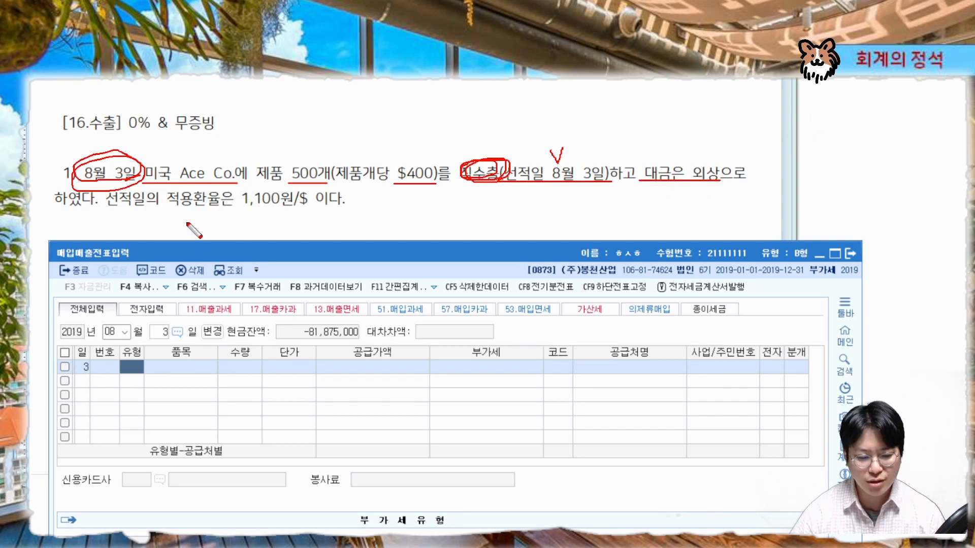
{"action": "left_click_drag", "start_coordinate": [104, 208], "coordinate": [338, 207]}
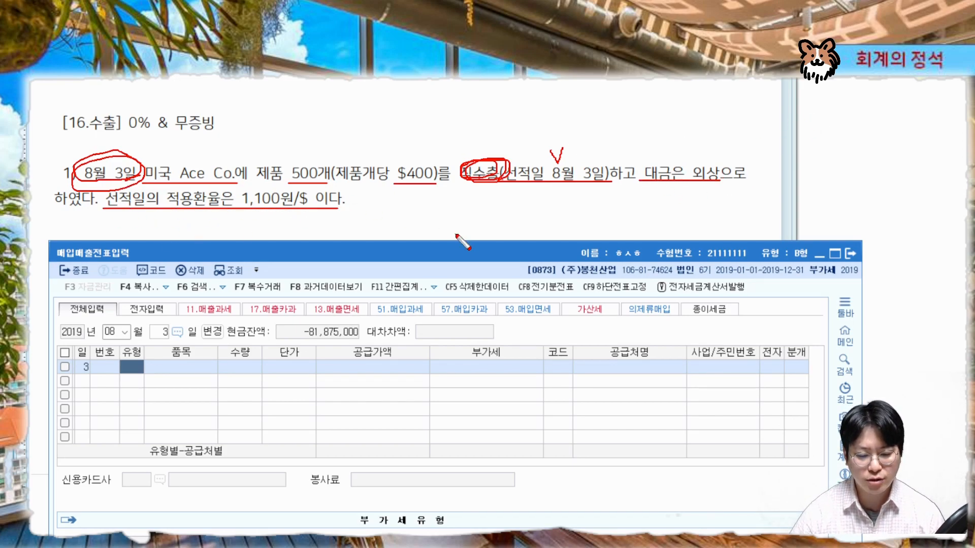
{"action": "mouse_move", "coordinate": [463, 191]}
{"action": "left_mouse_down"}
{"action": "mouse_move", "coordinate": [502, 178]}
{"action": "mouse_move", "coordinate": [454, 178]}
{"action": "mouse_move", "coordinate": [495, 192]}
{"action": "left_mouse_up"}
{"action": "key", "text": "Escape"}
Set the entry type to 16 수출 for the export sale
{"action": "mouse_move", "coordinate": [477, 250]}
{"action": "left_mouse_down"}
{"action": "mouse_move", "coordinate": [462, 106]}
{"action": "mouse_move", "coordinate": [478, 81]}
{"action": "left_mouse_up"}
{"action": "key", "text": "ctrl+2"}
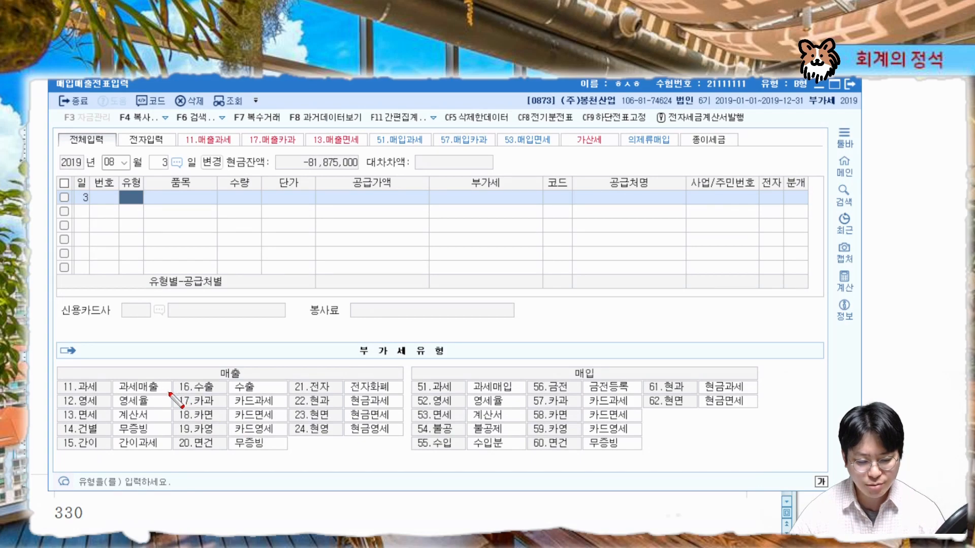
{"action": "left_click_drag", "start_coordinate": [169, 393], "coordinate": [287, 394]}
{"action": "left_click_drag", "start_coordinate": [168, 396], "coordinate": [297, 396]}
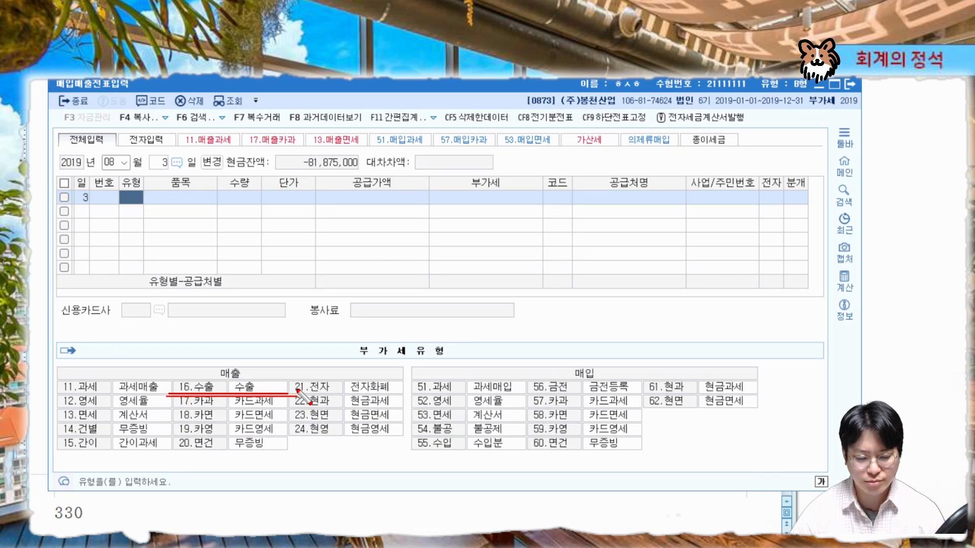
{"action": "key", "text": "Escape"}
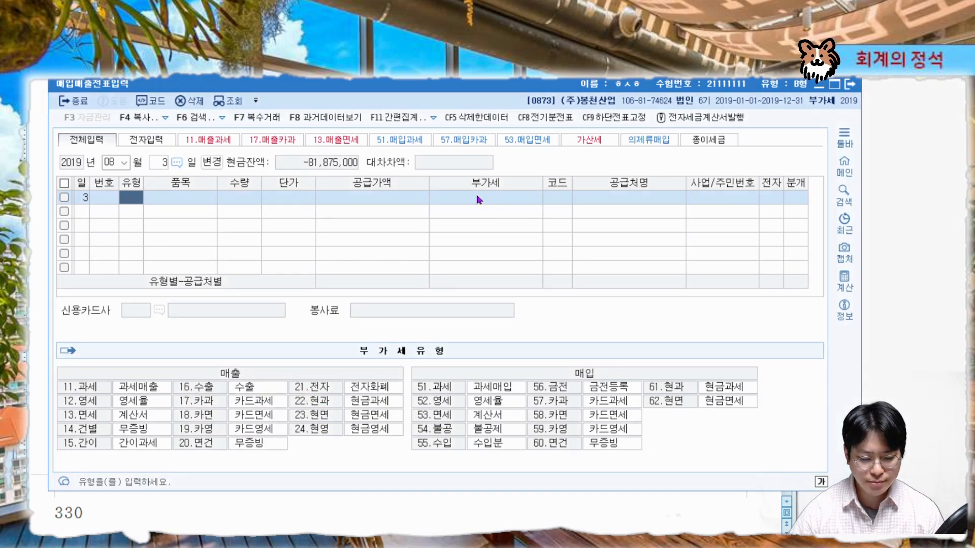
{"action": "left_click_drag", "start_coordinate": [477, 84], "coordinate": [477, 240]}
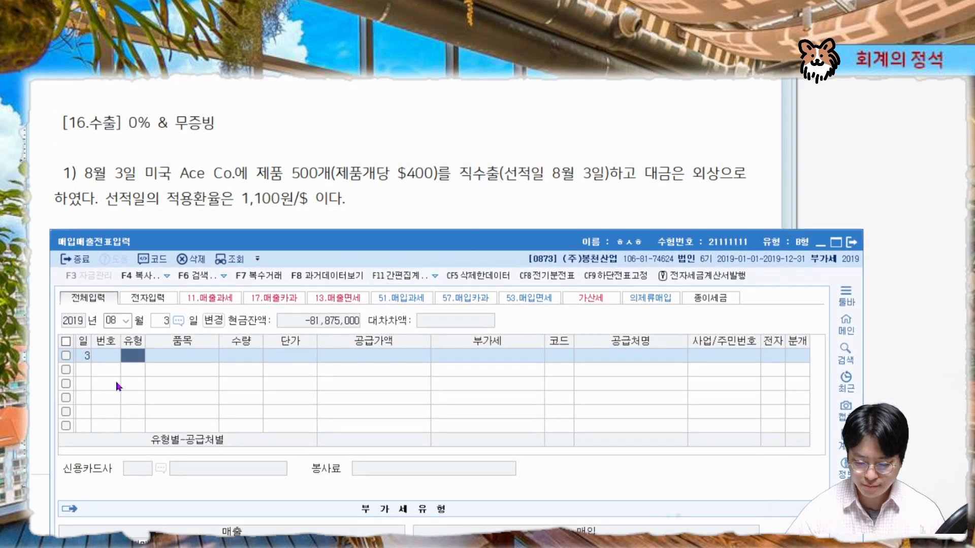
{"action": "type", "text": "16"}
{"action": "key", "text": "Return"}
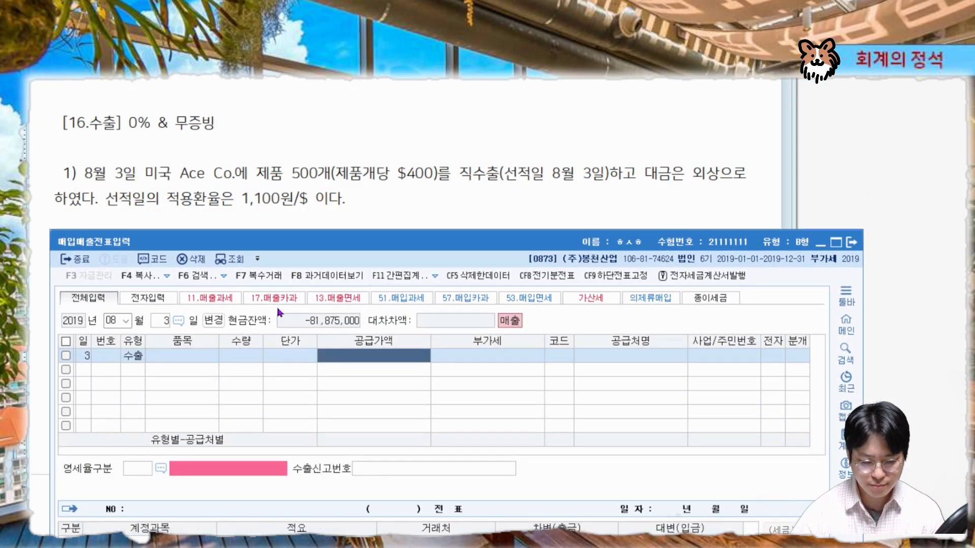
Enter a supply value of 220,000,000 for the export line
{"action": "key", "text": "ctrl+alt+g"}
{"action": "left_click_drag", "start_coordinate": [323, 186], "coordinate": [316, 188]}
{"action": "mouse_move", "coordinate": [426, 187]}
{"action": "left_mouse_down"}
{"action": "mouse_move", "coordinate": [406, 186]}
{"action": "mouse_move", "coordinate": [398, 163]}
{"action": "mouse_move", "coordinate": [441, 176]}
{"action": "left_mouse_up"}
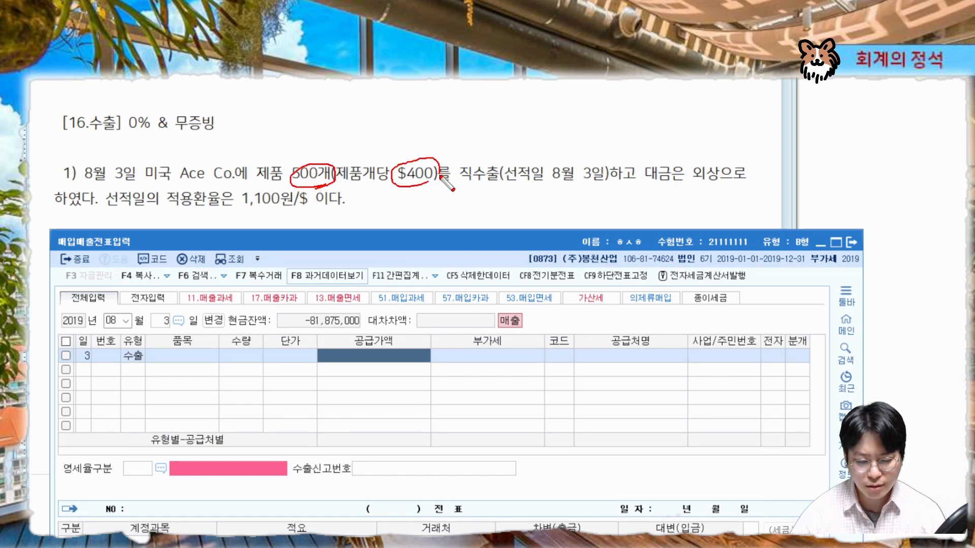
{"action": "mouse_move", "coordinate": [307, 204]}
{"action": "left_mouse_down"}
{"action": "mouse_move", "coordinate": [245, 207]}
{"action": "mouse_move", "coordinate": [294, 214]}
{"action": "left_mouse_up"}
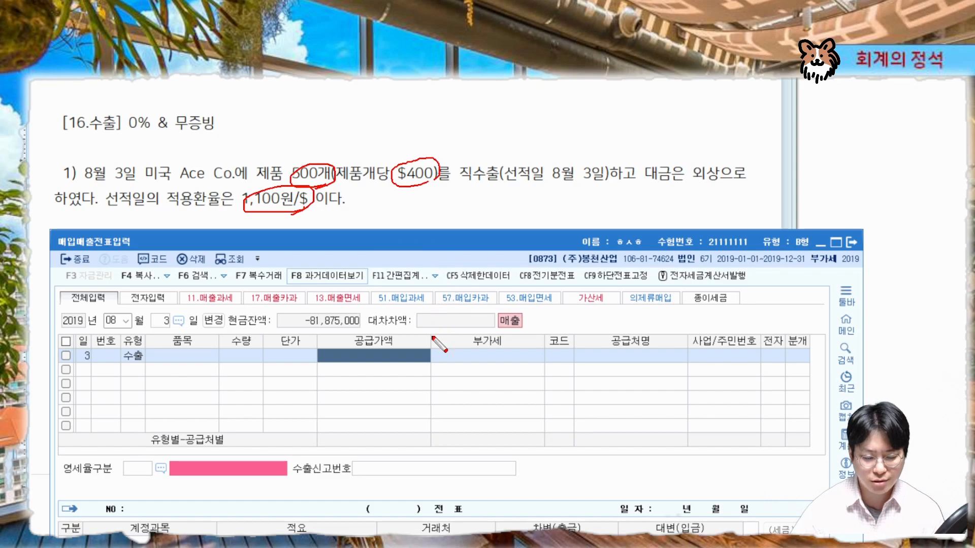
{"action": "key", "text": "Escape"}
{"action": "type", "text": "220000000"}
{"action": "key", "text": "Return"}
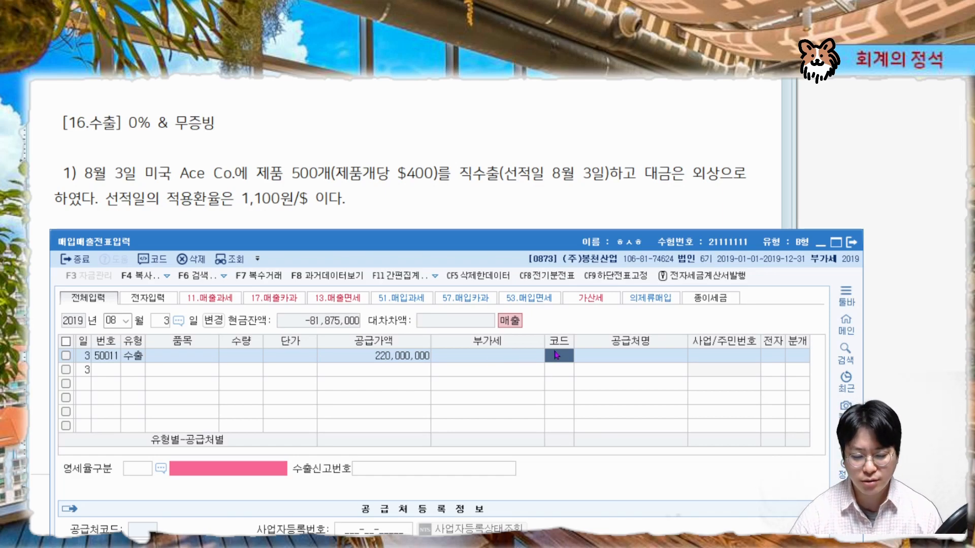
Select 미국 Ace Co. (00720) as the customer from the customer search
{"action": "type", "text": "미국"}
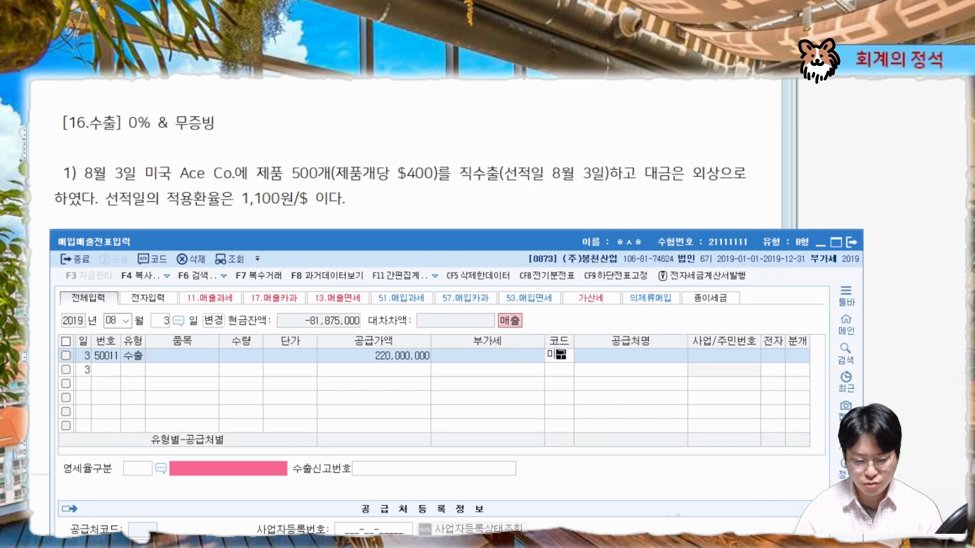
{"action": "key", "text": "Return"}
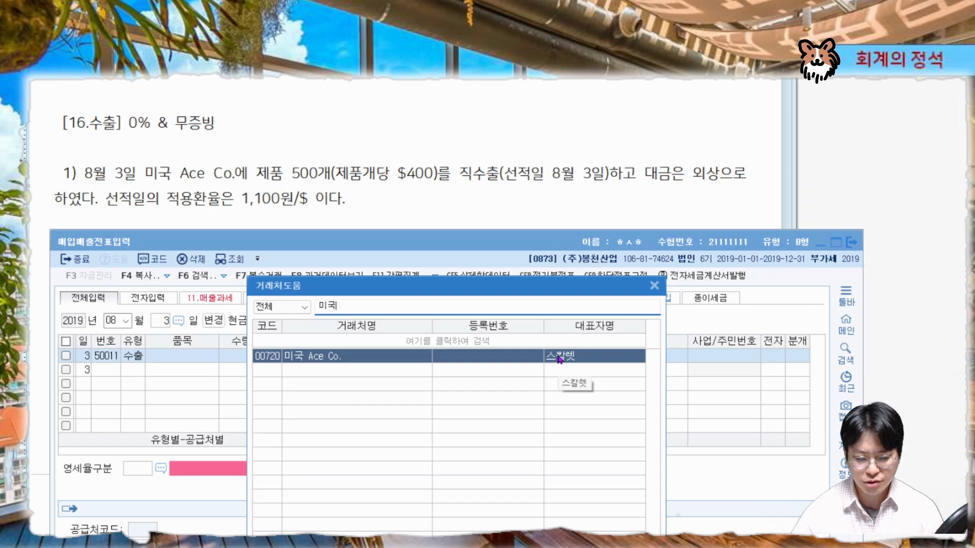
{"action": "key", "text": "Return"}
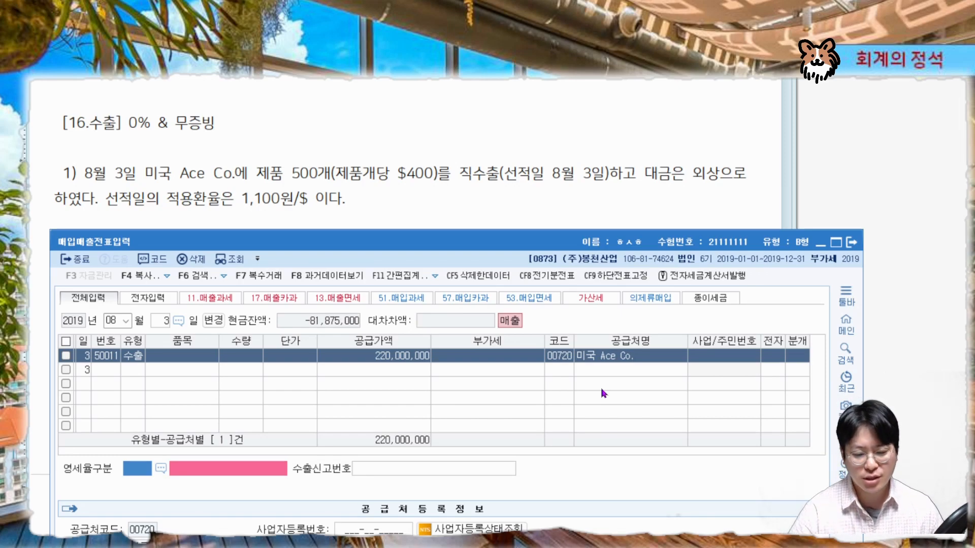
{"action": "mouse_move", "coordinate": [482, 185]}
{"action": "left_mouse_down"}
{"action": "mouse_move", "coordinate": [508, 208]}
{"action": "mouse_move", "coordinate": [442, 198]}
{"action": "left_mouse_up"}
{"action": "key", "text": "Escape"}
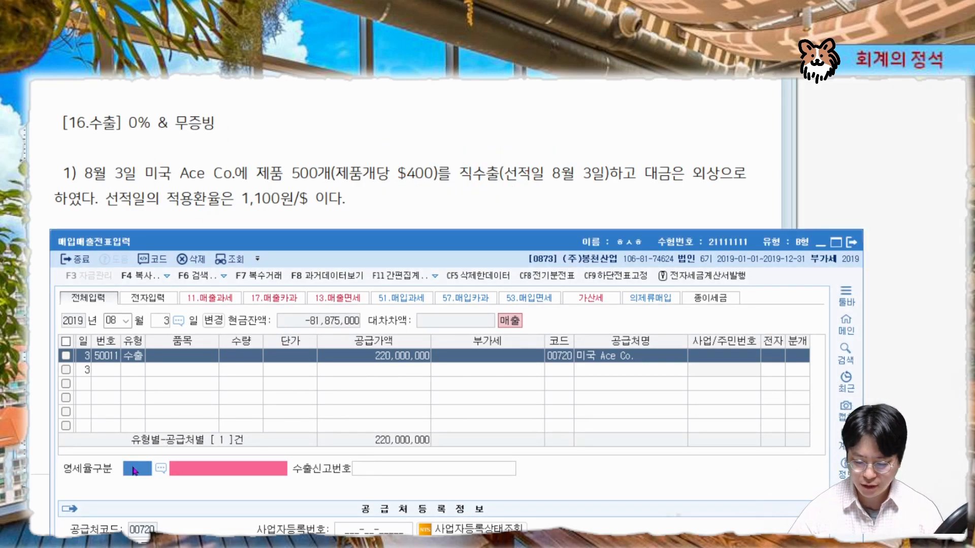
Set the zero-rate category to 1 직접수출(대행수출 포함) and the journalizing type to 3 혼합
{"action": "type", "text": "1"}
{"action": "key", "text": "Return"}
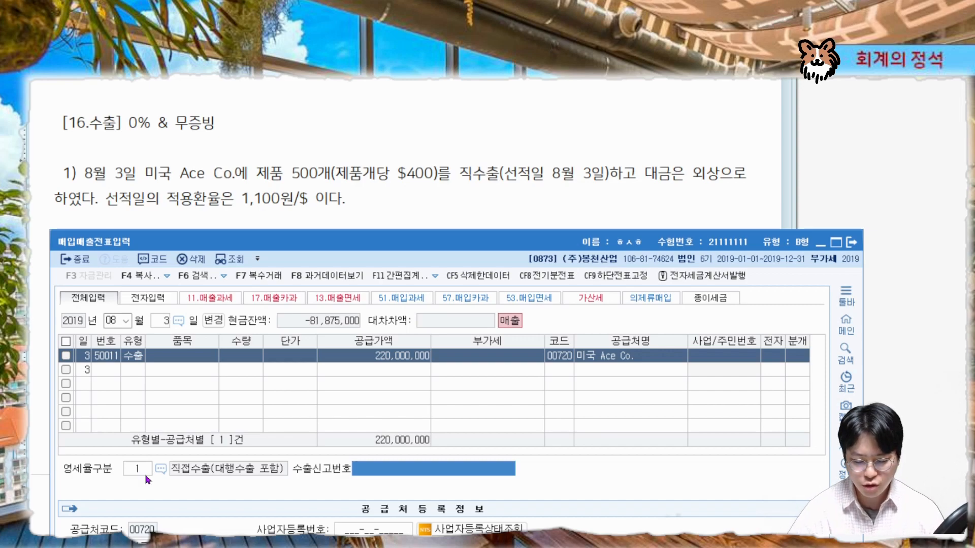
{"action": "key", "text": "Return"}
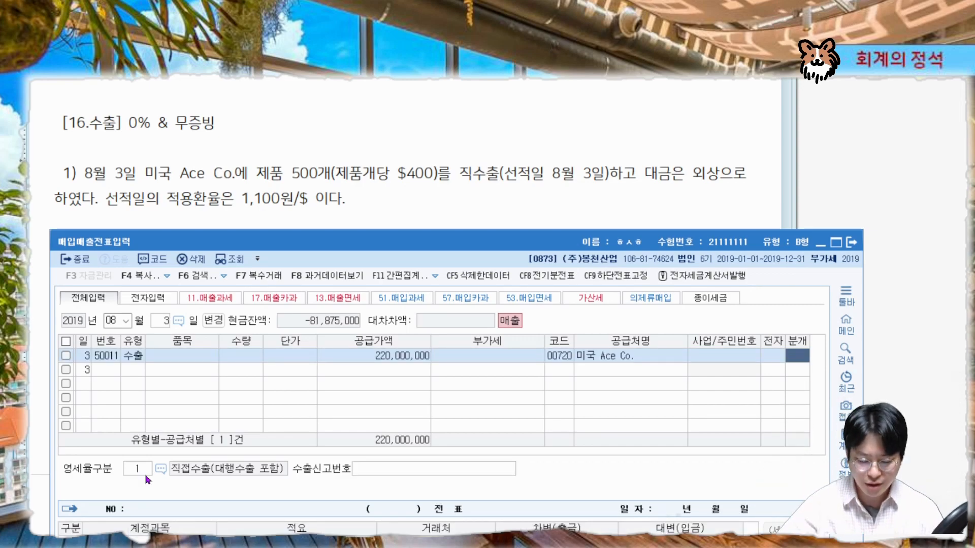
{"action": "key", "text": "3"}
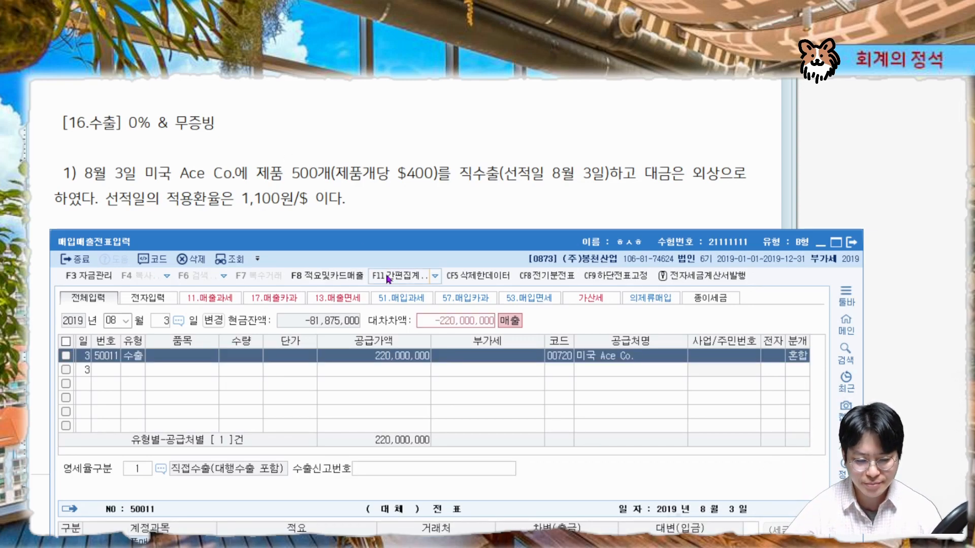
Examine the problem's credit-sale terms against the generated journal lines
{"action": "left_click_drag", "start_coordinate": [429, 232], "coordinate": [429, 220]}
{"action": "key", "text": "ctrl+2"}
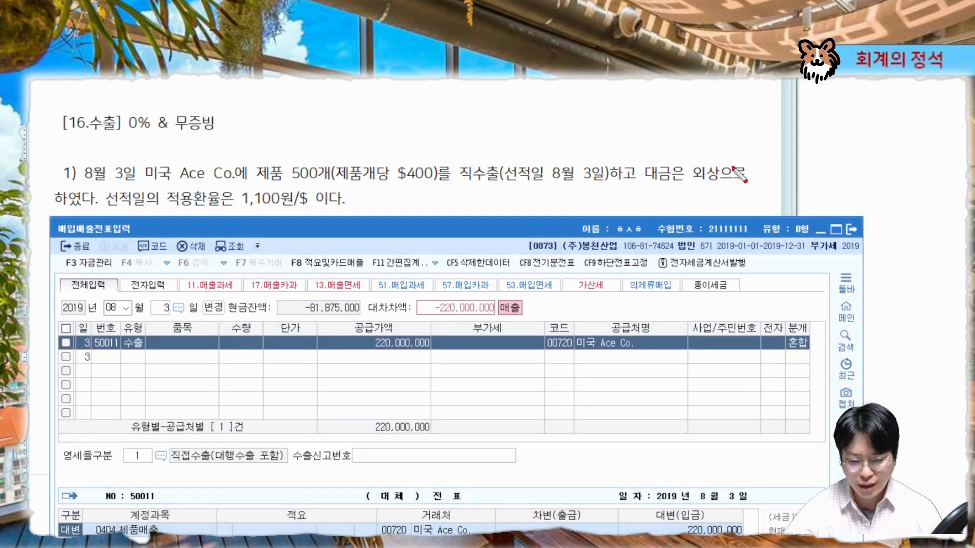
{"action": "left_click_drag", "start_coordinate": [702, 163], "coordinate": [706, 185]}
{"action": "mouse_move", "coordinate": [295, 176]}
{"action": "left_mouse_down"}
{"action": "mouse_move", "coordinate": [264, 157]}
{"action": "mouse_move", "coordinate": [287, 192]}
{"action": "left_mouse_up"}
{"action": "mouse_move", "coordinate": [695, 171]}
{"action": "left_mouse_down"}
{"action": "mouse_move", "coordinate": [703, 180]}
{"action": "mouse_move", "coordinate": [707, 167]}
{"action": "left_mouse_up"}
{"action": "key", "text": "Escape"}
{"action": "mouse_move", "coordinate": [636, 229]}
{"action": "left_mouse_down"}
{"action": "mouse_move", "coordinate": [642, 159]}
{"action": "mouse_move", "coordinate": [631, 79]}
{"action": "left_mouse_up"}
{"action": "key", "text": "ctrl+2"}
{"action": "mouse_move", "coordinate": [63, 388]}
{"action": "left_mouse_down"}
{"action": "mouse_move", "coordinate": [721, 388]}
{"action": "mouse_move", "coordinate": [745, 380]}
{"action": "left_mouse_up"}
{"action": "key", "text": "Escape"}
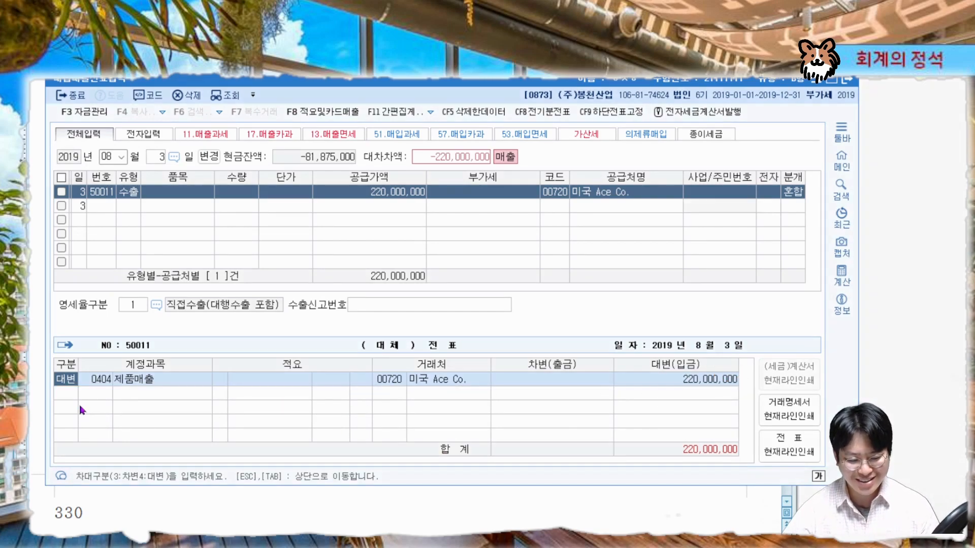
Add a debit line for 외상매출금 (0108) of 220,000,000 to the journal
{"action": "left_click", "coordinate": [80, 396]}
{"action": "type", "text": "3"}
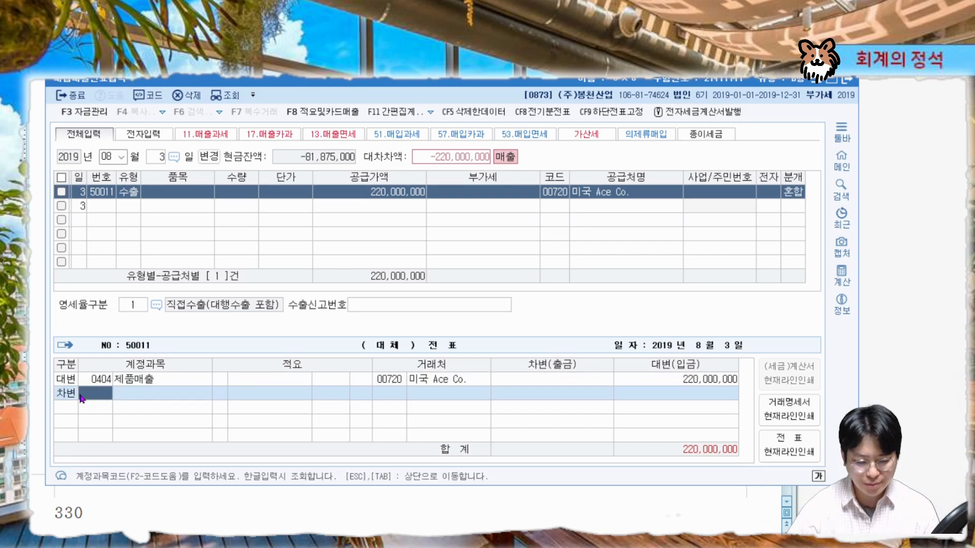
{"action": "type", "text": "외상매"}
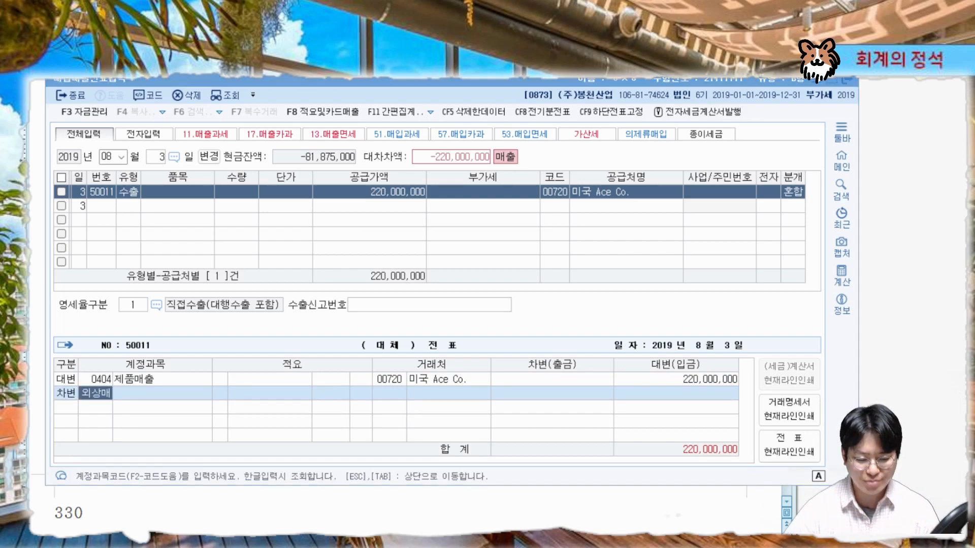
{"action": "key", "text": "Return"}
{"action": "key", "text": "Return"}
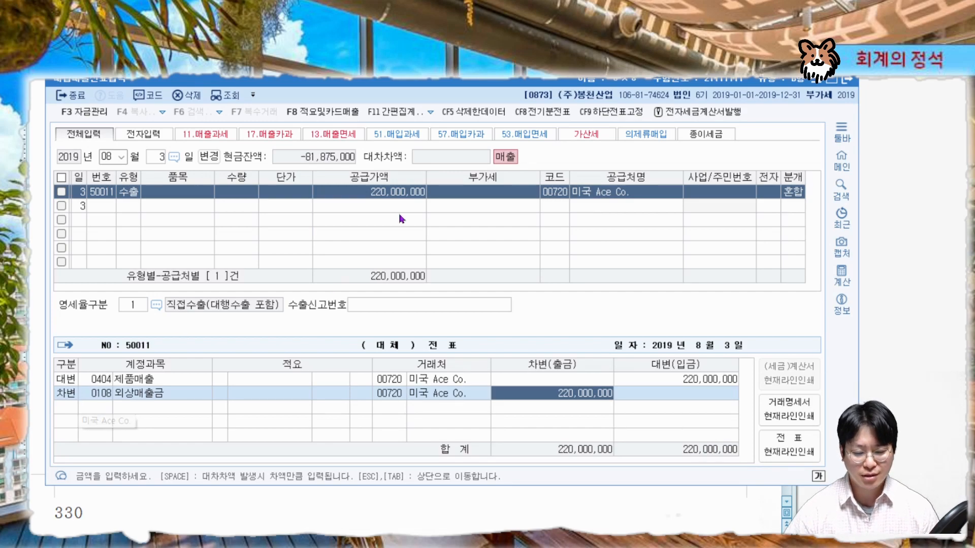
{"action": "key", "text": "Tab"}
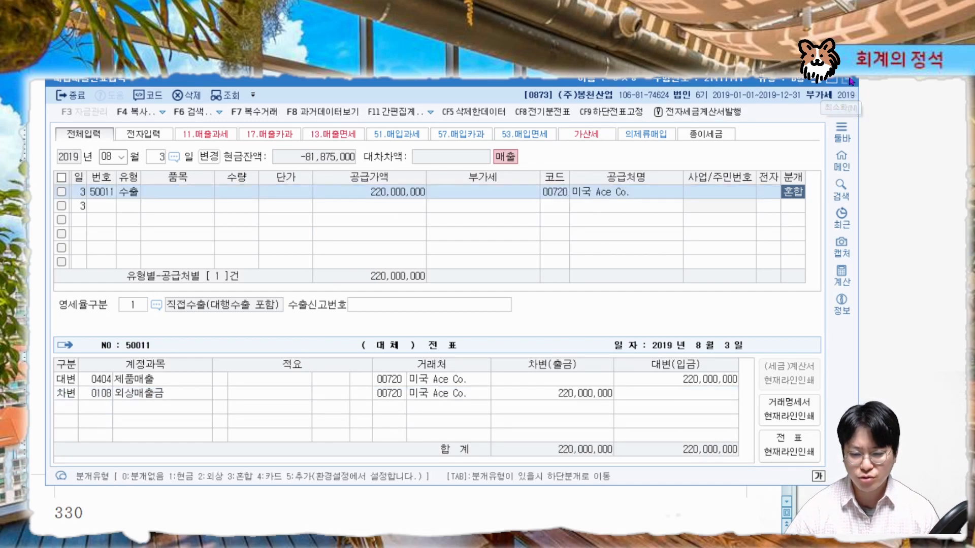
Scroll the textbook to the purchase transaction practice problems
{"action": "left_click", "coordinate": [847, 79]}
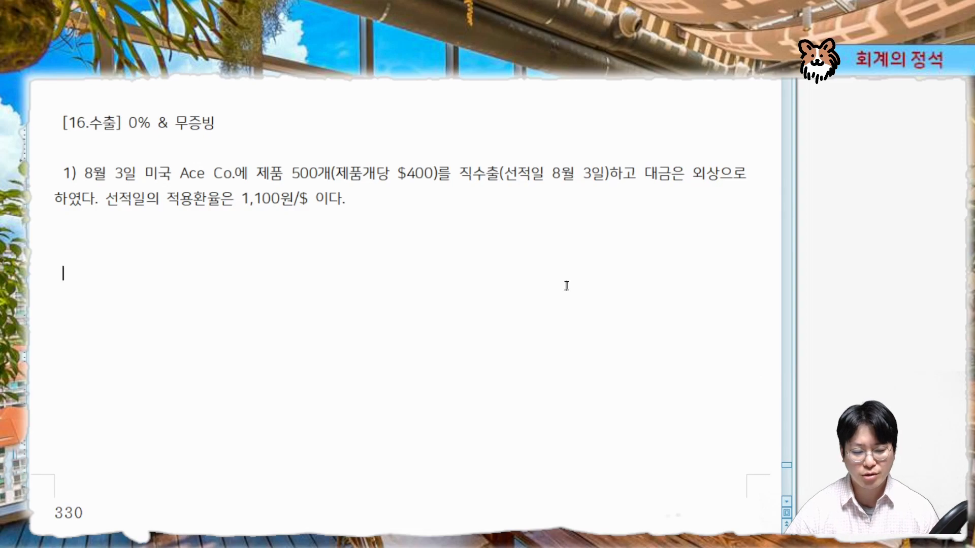
{"action": "scroll", "coordinate": [566, 285], "scroll_direction": "down", "scroll_amount": 8}
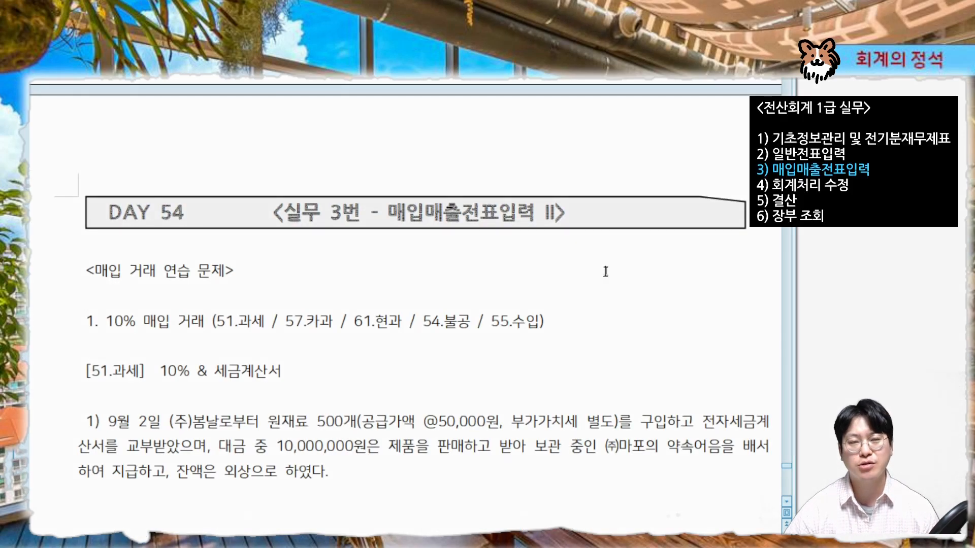
{"action": "scroll", "coordinate": [660, 277], "scroll_direction": "down", "scroll_amount": 1}
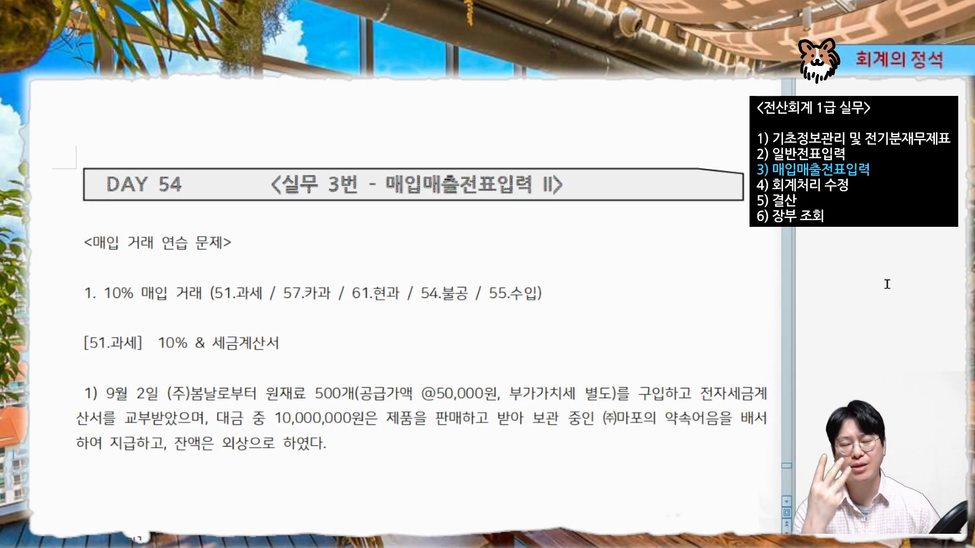